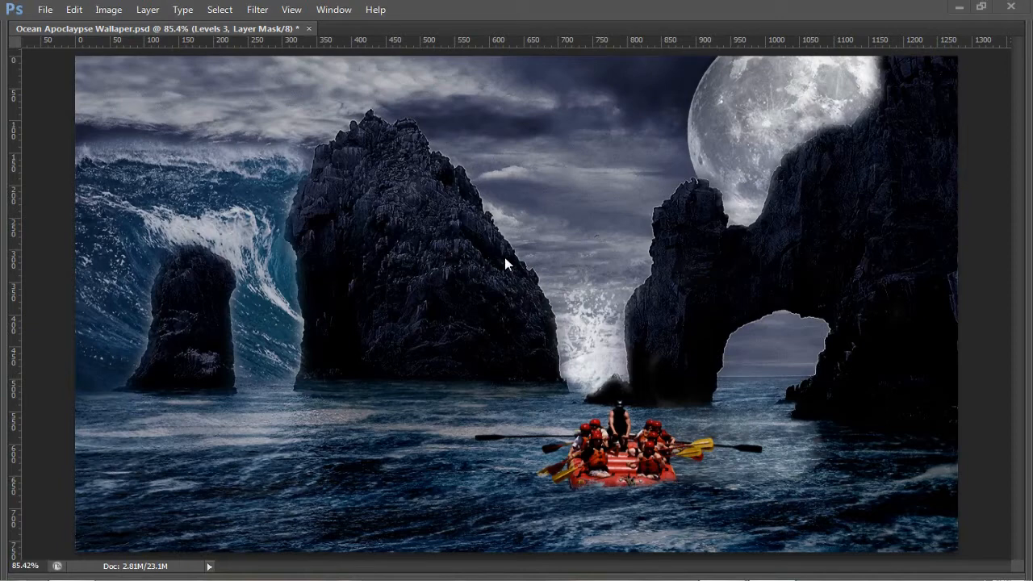
Bring back the hidden panels and create a 1280 × 768 pixel RGB document at 72 pixels/inch with a white background.
{"action": "key", "text": "Tab"}
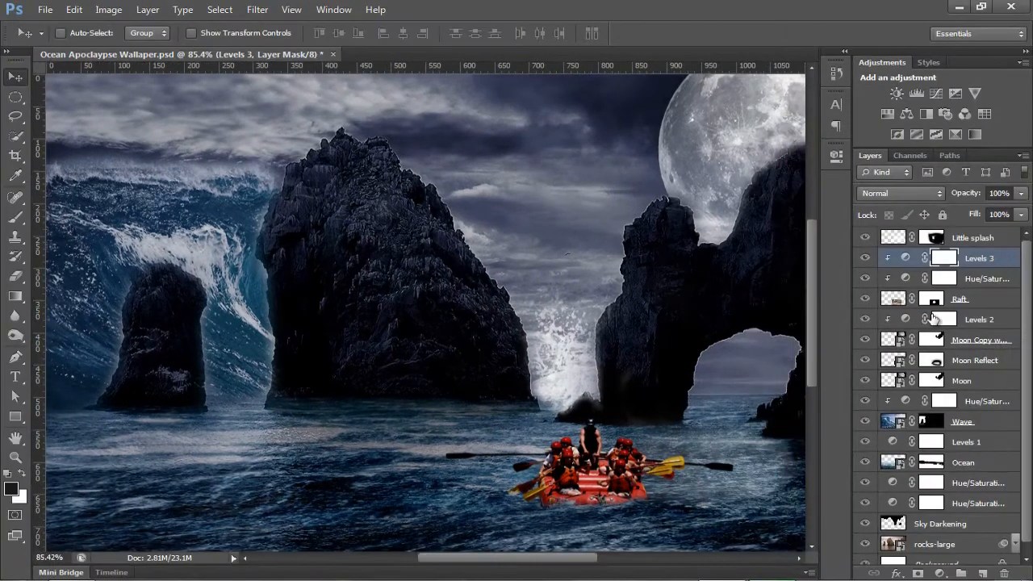
{"action": "scroll", "coordinate": [929, 365], "scroll_direction": "down", "scroll_amount": 1}
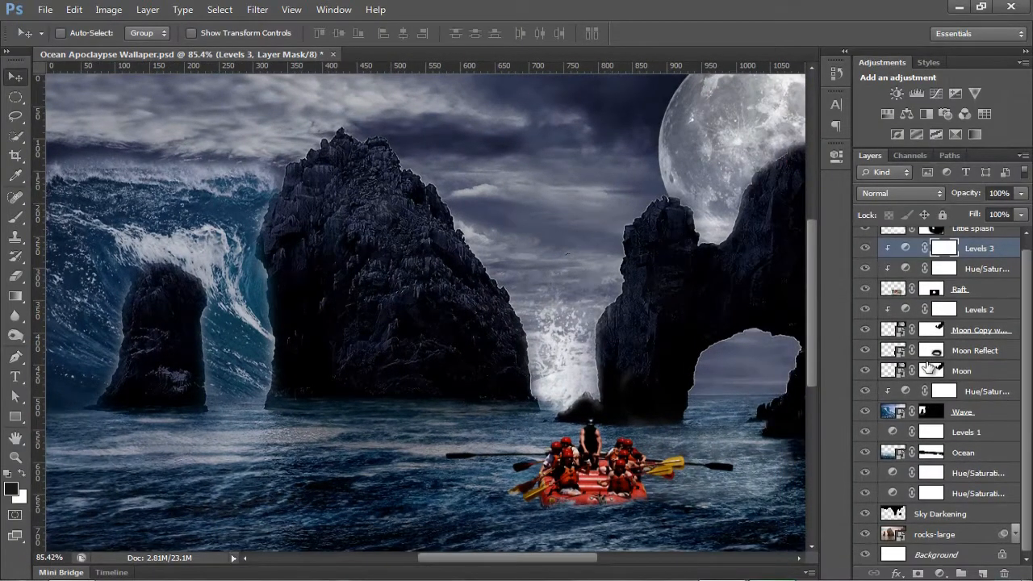
{"action": "scroll", "coordinate": [928, 366], "scroll_direction": "up", "scroll_amount": 1}
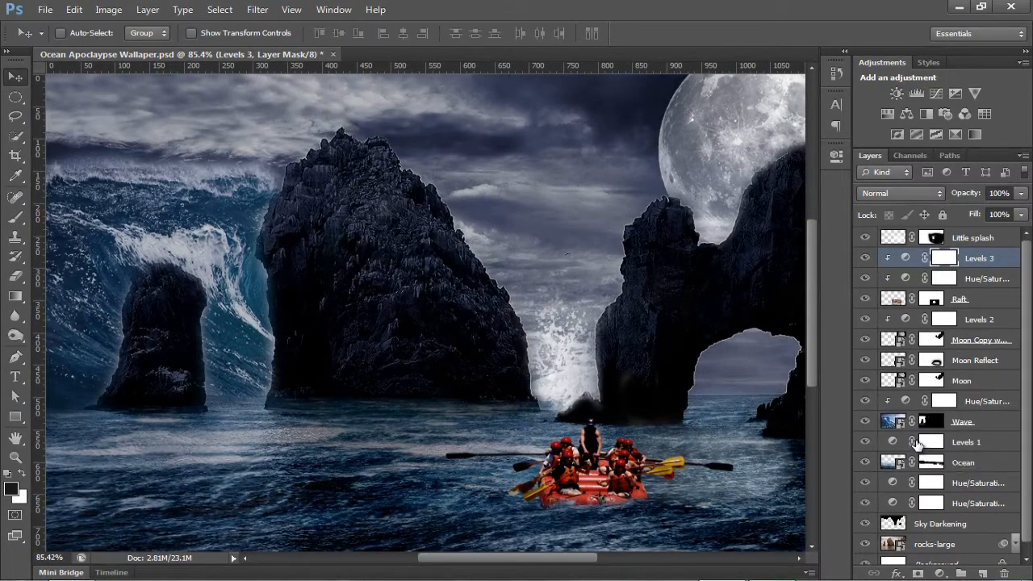
{"action": "left_click", "coordinate": [45, 10]}
{"action": "left_click", "coordinate": [45, 30]}
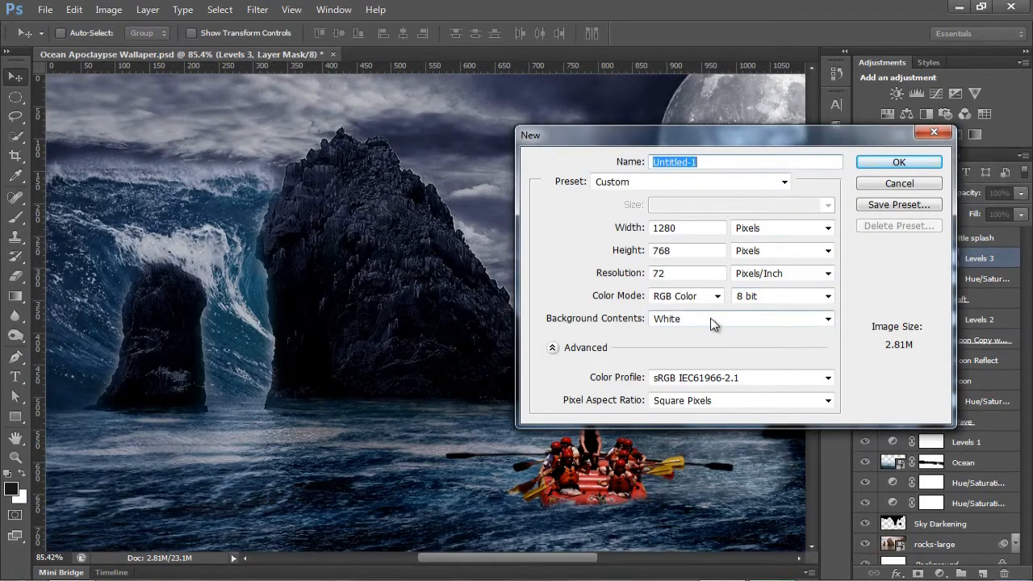
{"action": "left_click", "coordinate": [917, 165]}
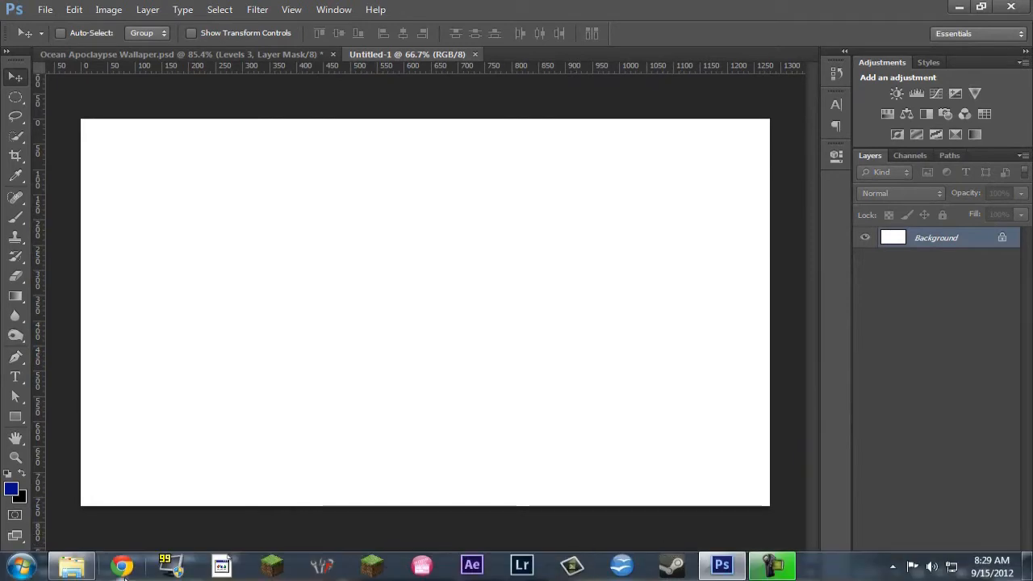
Place the rocks-large image from the "Off the top of my head wallpaper" folder into the new document.
{"action": "left_click", "coordinate": [74, 565]}
{"action": "left_click_drag", "start_coordinate": [537, 192], "coordinate": [951, 134]}
{"action": "left_click", "coordinate": [909, 135]}
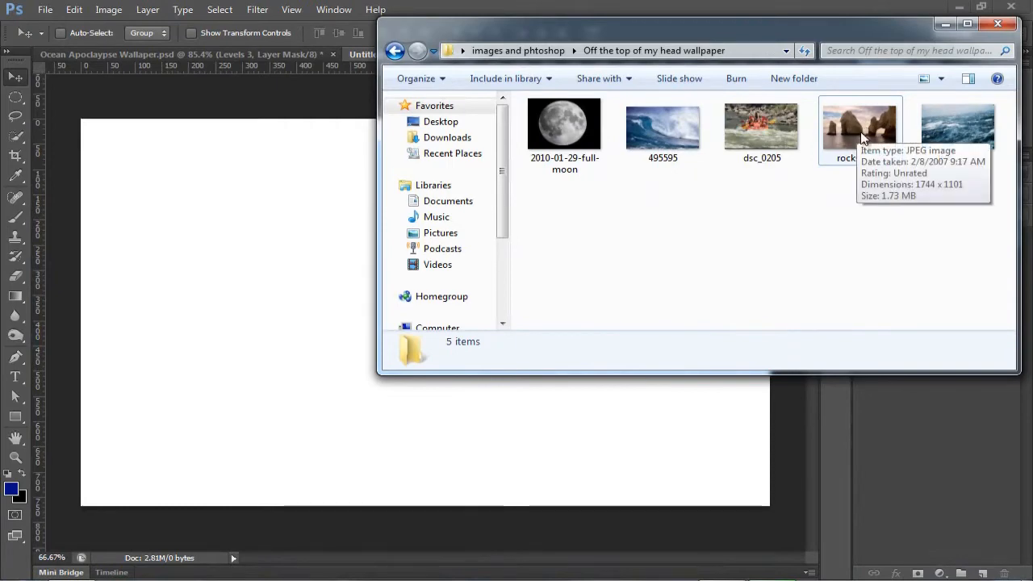
{"action": "left_click_drag", "start_coordinate": [863, 137], "coordinate": [307, 332]}
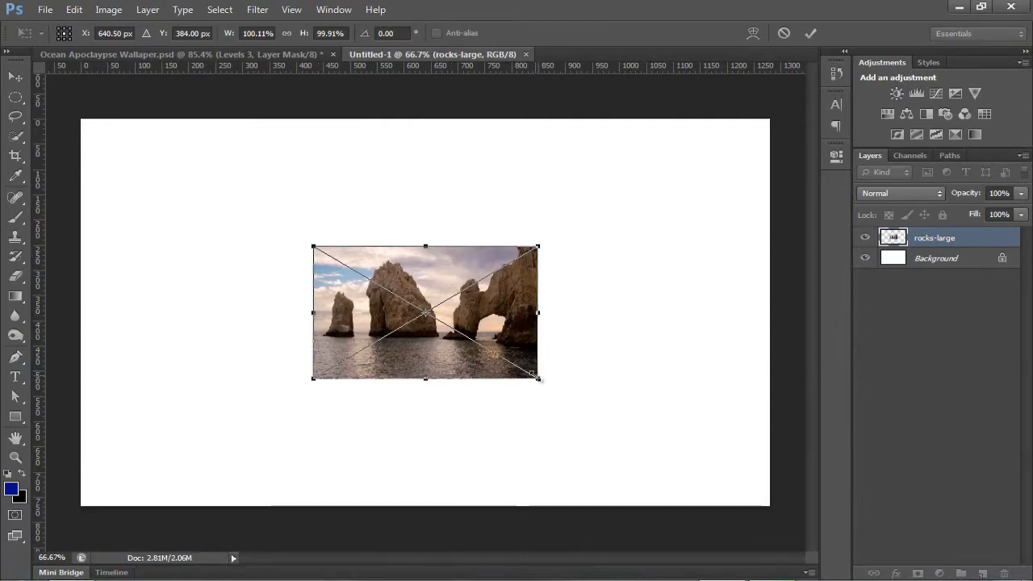
Enlarge the placed rocks image from its centre to about 1315 × 828 px, covering the canvas, and commit the placement.
{"action": "left_click_drag", "start_coordinate": [538, 379], "coordinate": [794, 492]}
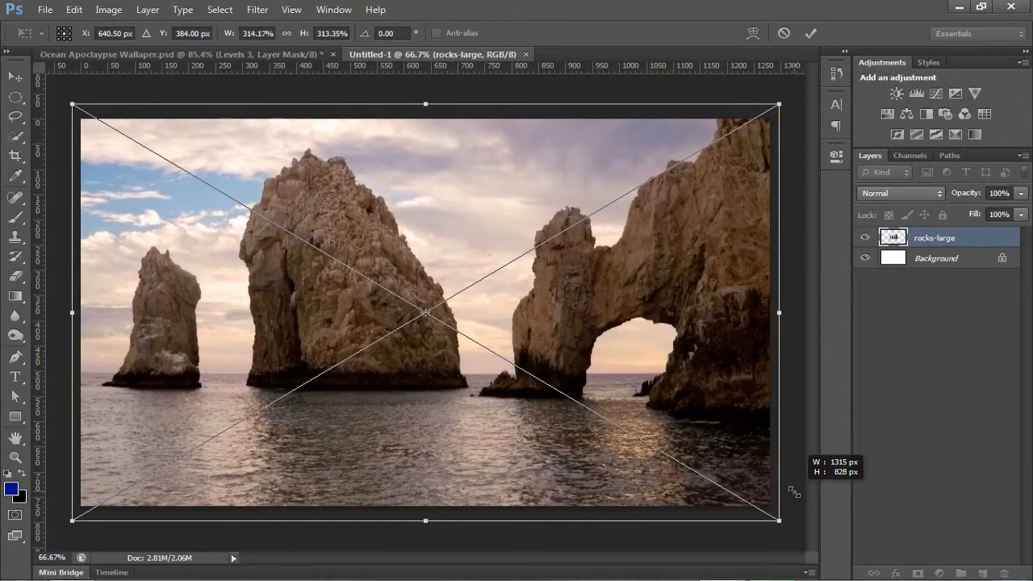
{"action": "left_click_drag", "start_coordinate": [794, 493], "coordinate": [793, 492]}
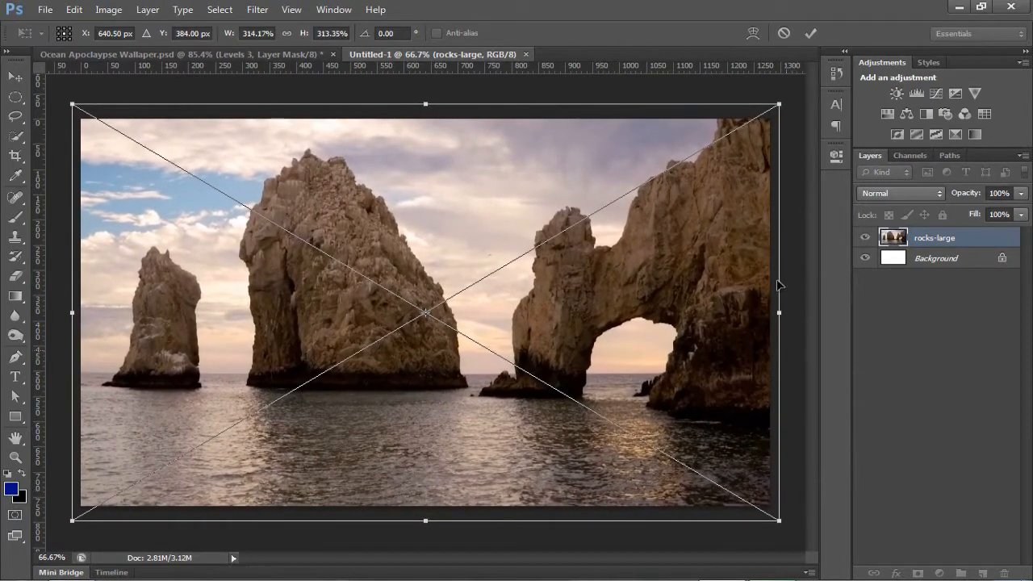
{"action": "left_click", "coordinate": [810, 33]}
Nudge the rocks image rightward in small increments until its left edge lines up with the canvas's left edge.
{"action": "key", "text": "Right"}
{"action": "key", "text": "Right"}
{"action": "key", "text": "Right"}
{"action": "key", "text": "Right"}
{"action": "key", "text": "Right"}
{"action": "key", "text": "Right"}
{"action": "key", "text": "Right"}
{"action": "key", "text": "Right"}
{"action": "key", "text": "Right"}
{"action": "key", "text": "Right"}
{"action": "key", "text": "Right"}
{"action": "key", "text": "Right"}
{"action": "key", "text": "Right"}
{"action": "key", "text": "Right"}
{"action": "key", "text": "Right"}
{"action": "key", "text": "Right"}
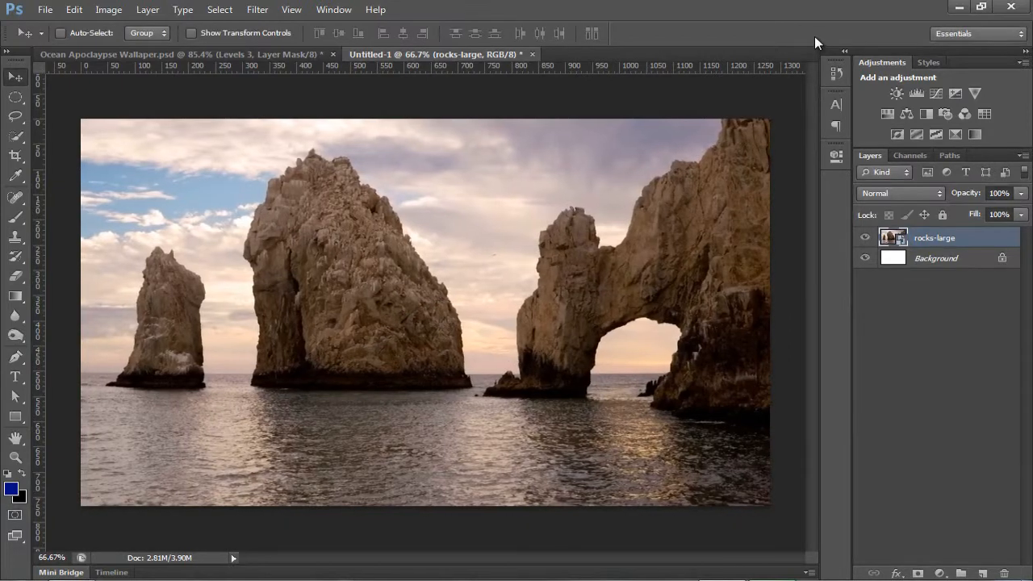
{"action": "key", "text": "Right"}
{"action": "key", "text": "Right"}
{"action": "key", "text": "Right"}
{"action": "key", "text": "Right"}
{"action": "key", "text": "Right"}
{"action": "key", "text": "Right"}
{"action": "key", "text": "Right"}
{"action": "key", "text": "Left"}
{"action": "key", "text": "Left"}
{"action": "key", "text": "Left"}
{"action": "key", "text": "Left"}
{"action": "key", "text": "Left"}
{"action": "key", "text": "Right"}
{"action": "key", "text": "Right"}
{"action": "key", "text": "Left"}
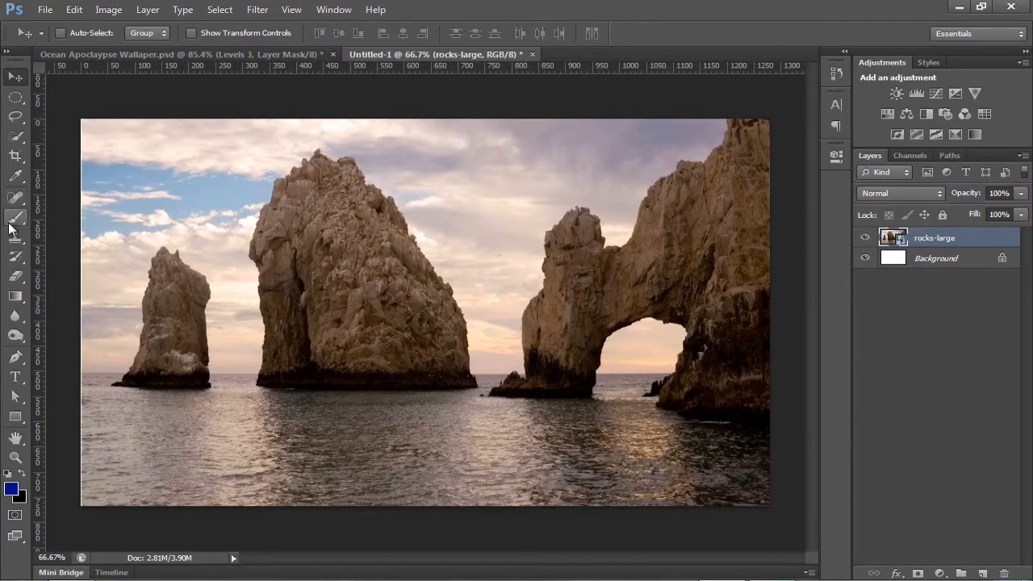
Select the entire sky around the rocks with the Quick Selection tool, including the opening under the arch.
{"action": "left_click", "coordinate": [15, 138]}
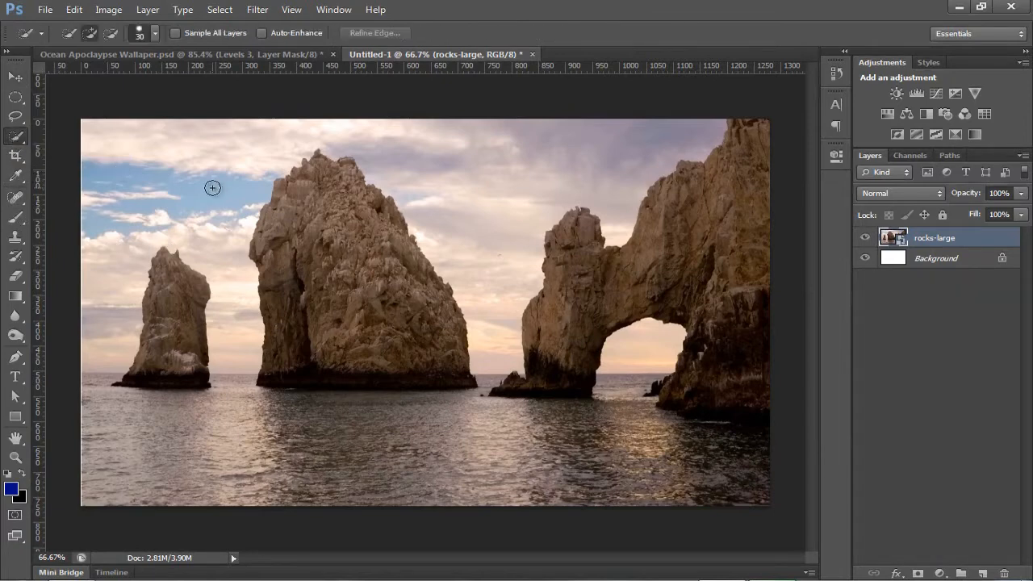
{"action": "mouse_move", "coordinate": [129, 156]}
{"action": "left_mouse_down"}
{"action": "mouse_move", "coordinate": [196, 210]}
{"action": "mouse_move", "coordinate": [235, 310]}
{"action": "mouse_move", "coordinate": [202, 269]}
{"action": "left_mouse_up"}
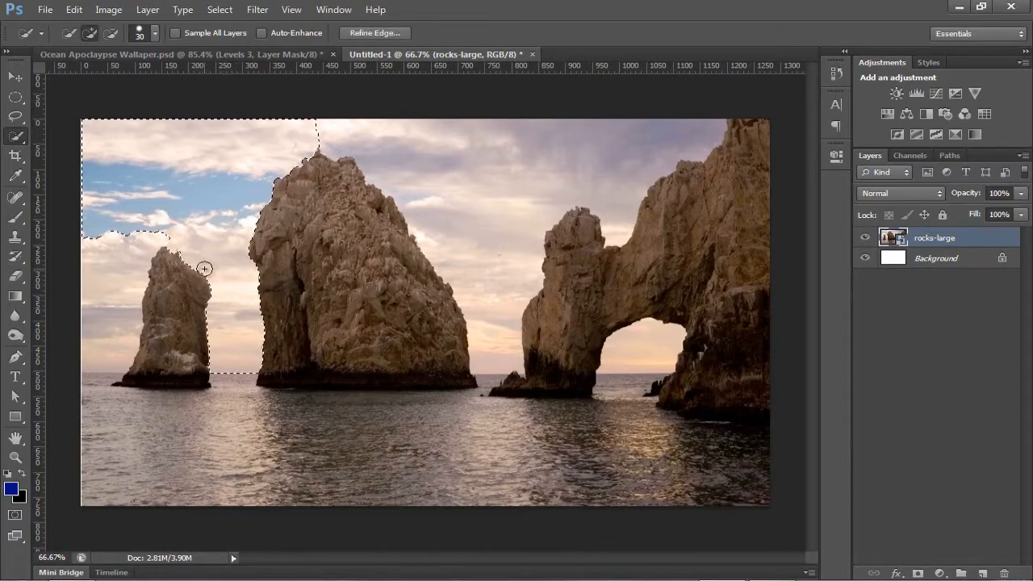
{"action": "mouse_move", "coordinate": [112, 200]}
{"action": "left_mouse_down"}
{"action": "mouse_move", "coordinate": [115, 293]}
{"action": "mouse_move", "coordinate": [103, 357]}
{"action": "left_mouse_up"}
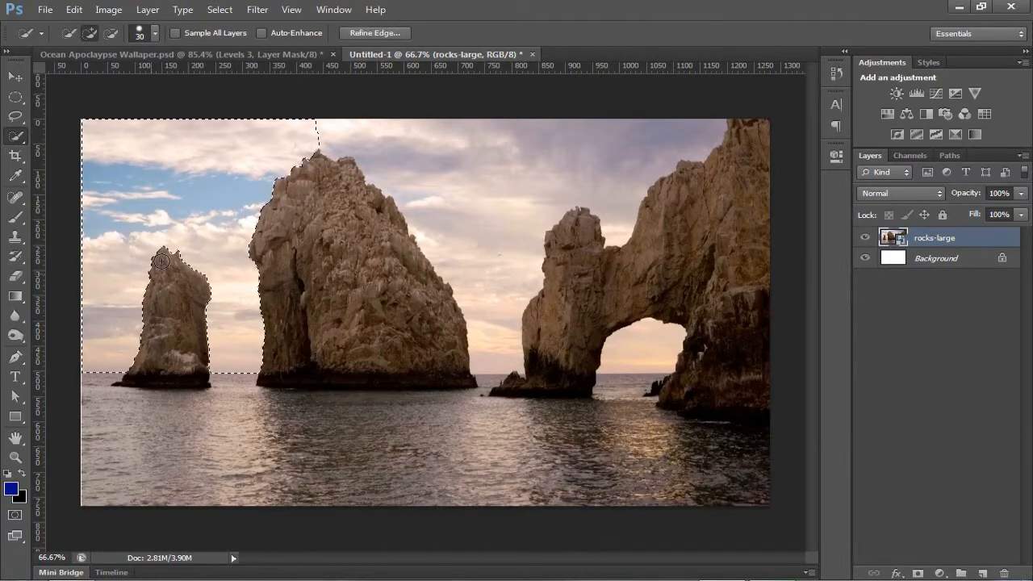
{"action": "mouse_move", "coordinate": [384, 146]}
{"action": "left_mouse_down"}
{"action": "mouse_move", "coordinate": [362, 132]}
{"action": "mouse_move", "coordinate": [547, 164]}
{"action": "left_mouse_up"}
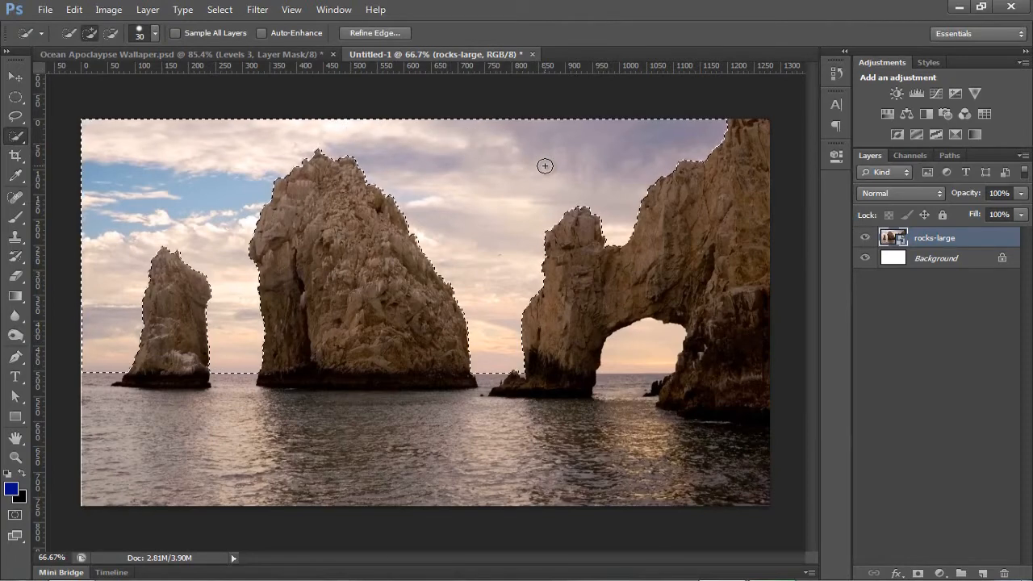
{"action": "left_click_drag", "start_coordinate": [634, 351], "coordinate": [642, 369]}
{"action": "scroll", "coordinate": [642, 368], "scroll_direction": "up", "scroll_amount": 6}
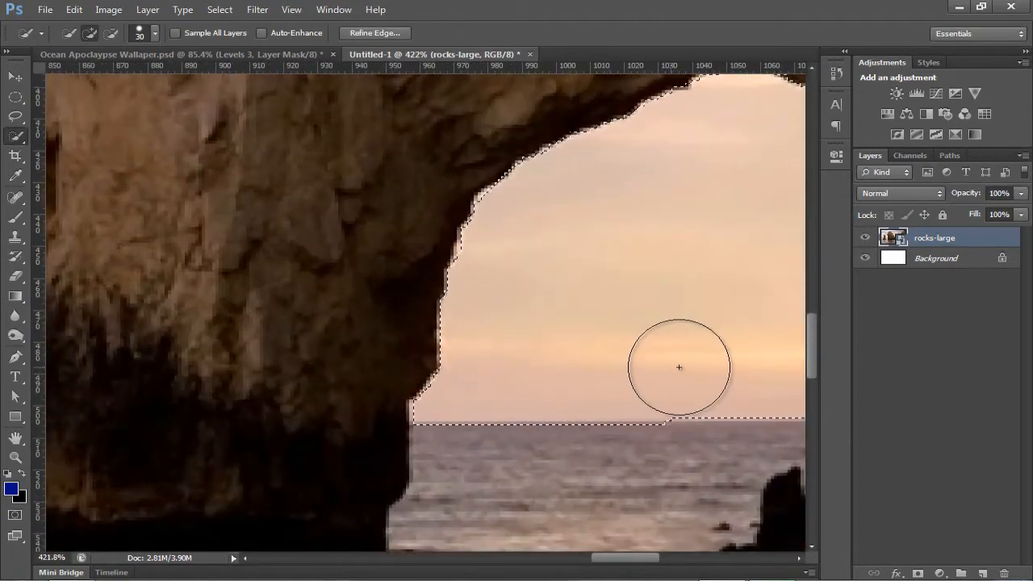
{"action": "left_click_drag", "start_coordinate": [604, 558], "coordinate": [629, 559]}
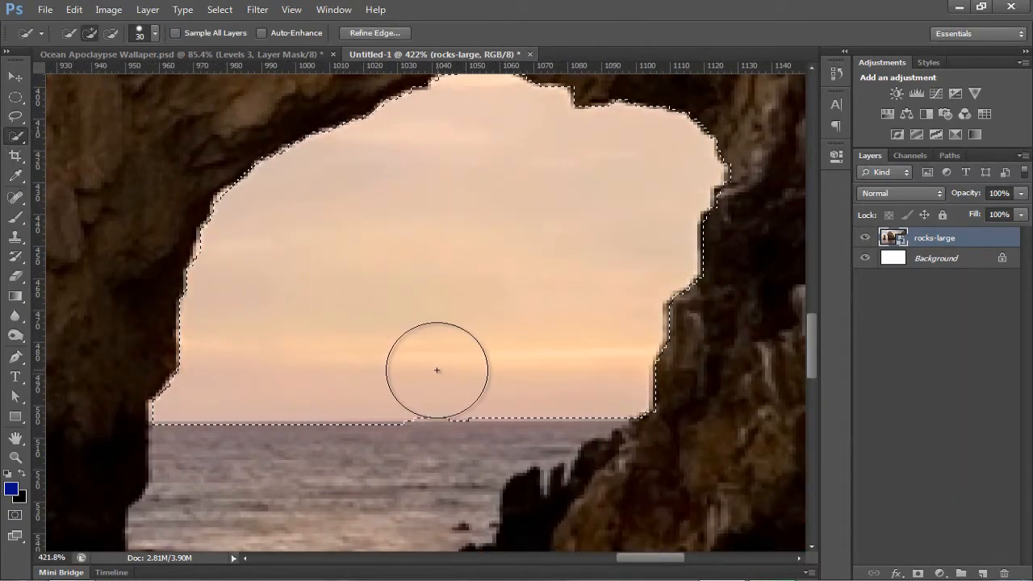
{"action": "key", "text": "ctrl+0"}
Add a new layer above the rocks image and set the brush's foreground colour to dark blue #000a68.
{"action": "key", "text": "b"}
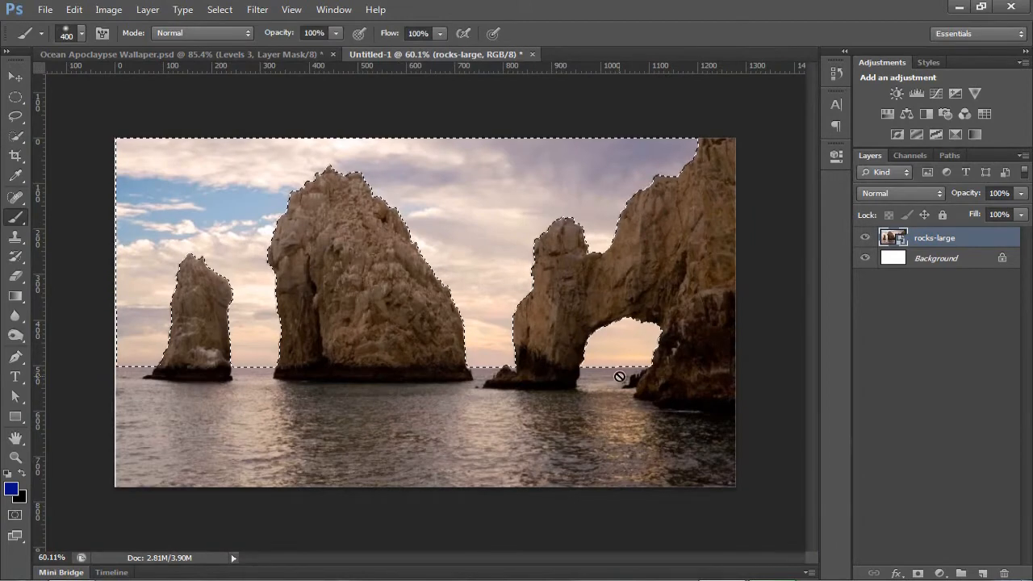
{"action": "left_click", "coordinate": [982, 573]}
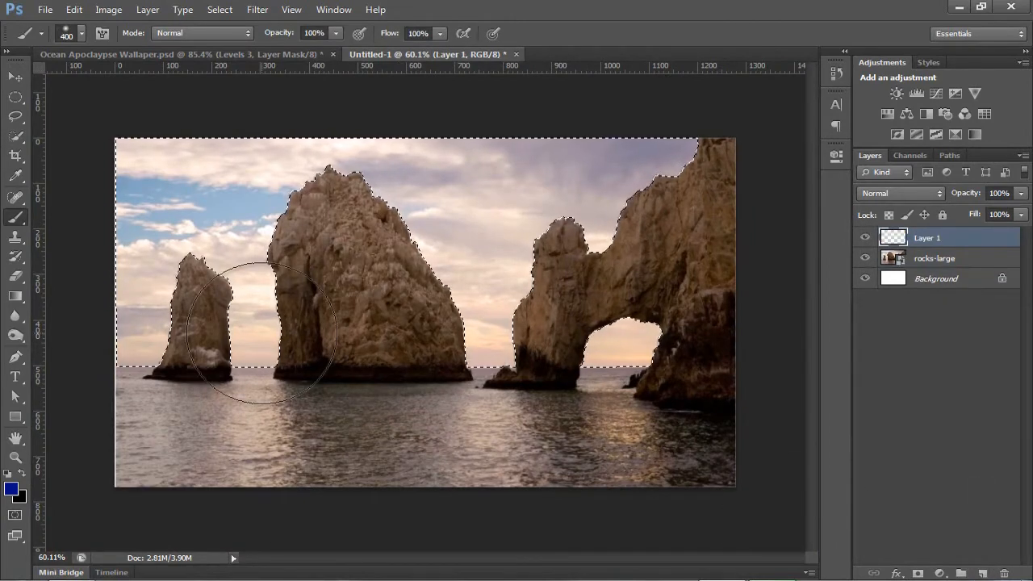
{"action": "scroll", "coordinate": [577, 392], "scroll_direction": "up", "scroll_amount": 4}
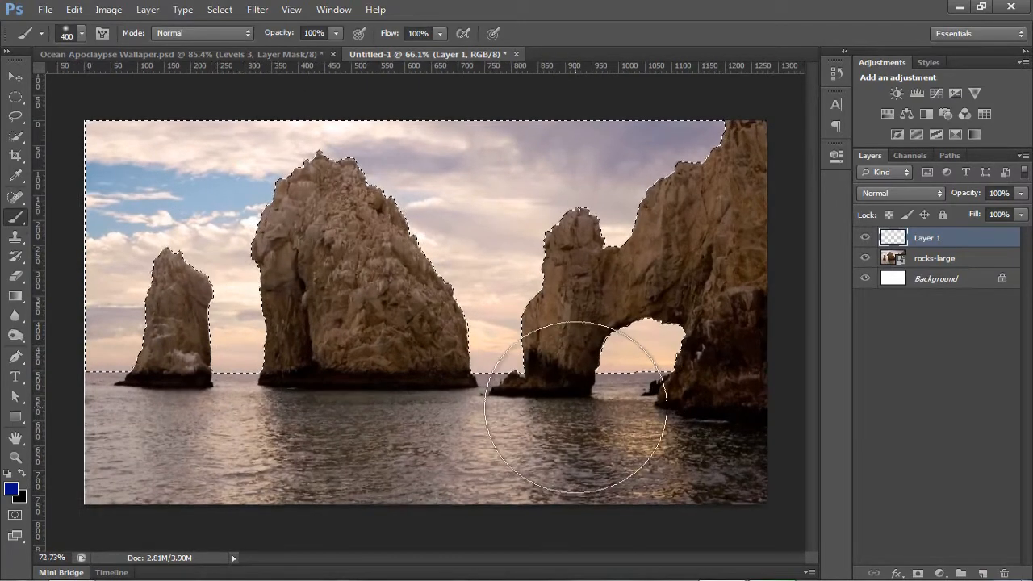
{"action": "scroll", "coordinate": [577, 408], "scroll_direction": "down", "scroll_amount": 4}
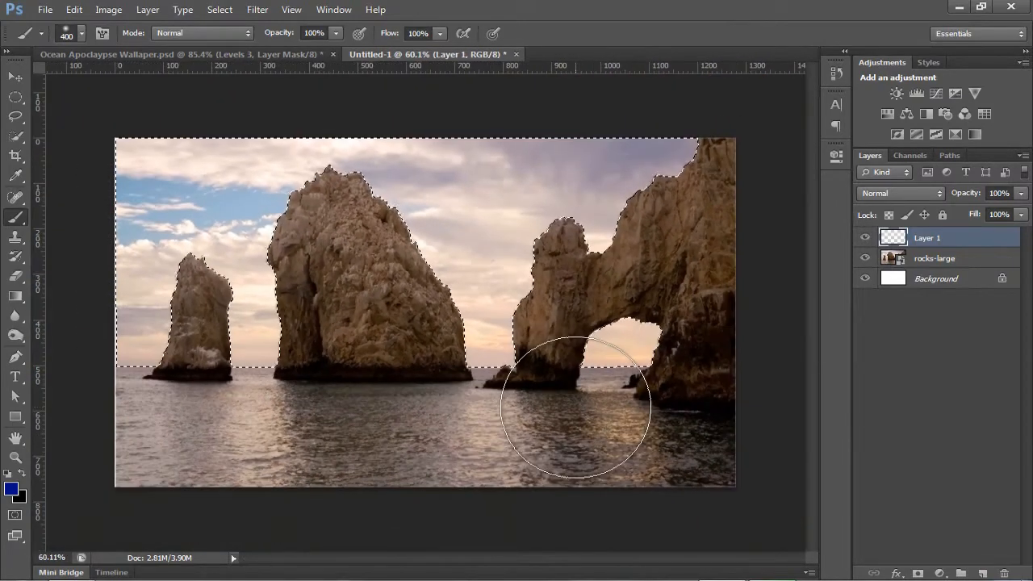
{"action": "left_click", "coordinate": [11, 490]}
{"action": "left_click_drag", "start_coordinate": [505, 230], "coordinate": [515, 250]}
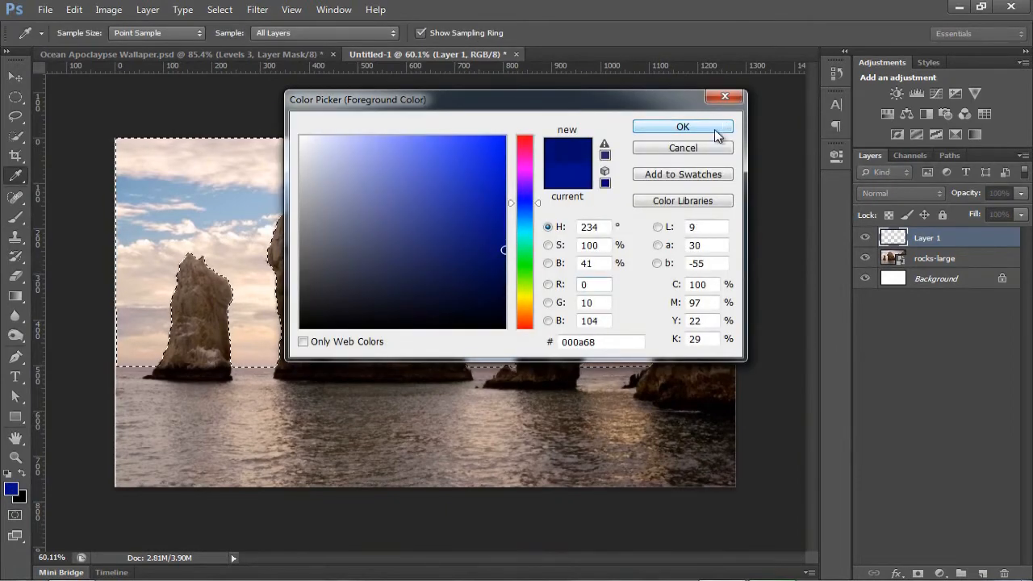
{"action": "left_click", "coordinate": [683, 127]}
{"action": "key", "text": "b"}
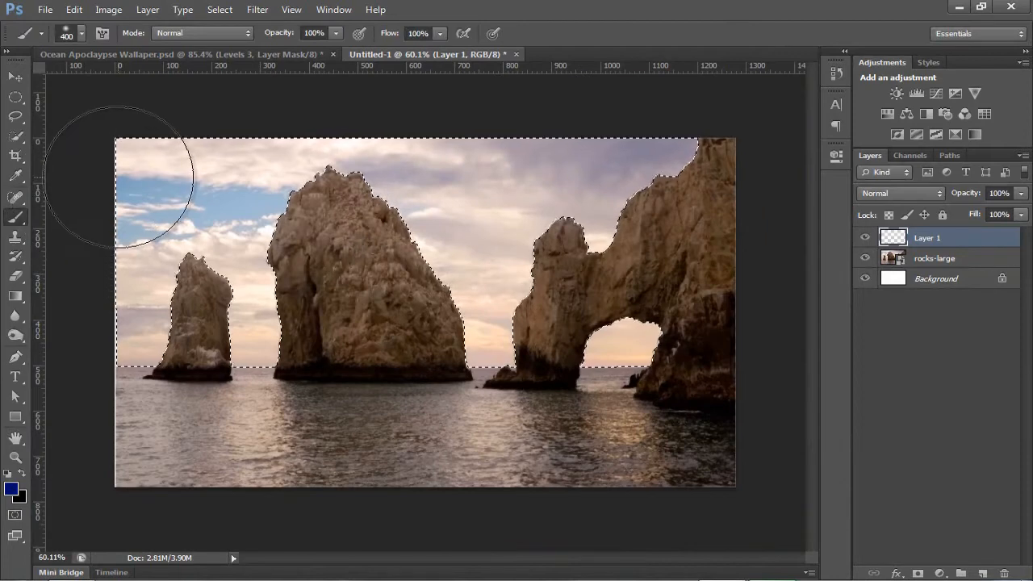
Reduce the brush to 250 px and paint the upper-left part of the selected sky dark blue.
{"action": "key", "text": "bracketleft"}
{"action": "key", "text": "bracketleft"}
{"action": "mouse_move", "coordinate": [188, 159]}
{"action": "left_mouse_down"}
{"action": "mouse_move", "coordinate": [256, 156]}
{"action": "mouse_move", "coordinate": [334, 110]}
{"action": "mouse_move", "coordinate": [323, 127]}
{"action": "mouse_move", "coordinate": [356, 129]}
{"action": "left_mouse_up"}
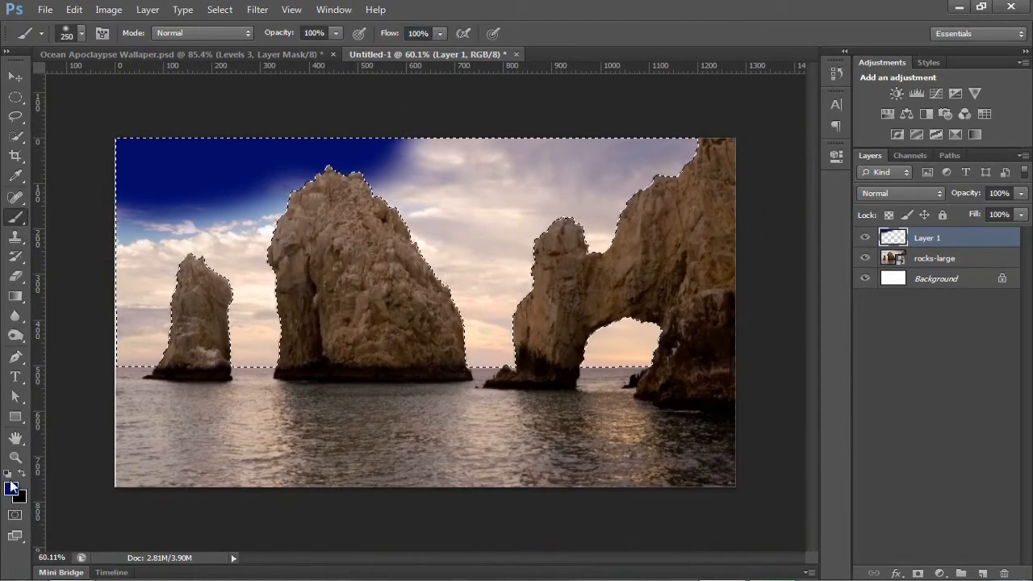
Darken the foreground colour to #00074d and paint over the whole selected sky, including the opening under the arch.
{"action": "left_click", "coordinate": [11, 488]}
{"action": "left_click_drag", "start_coordinate": [496, 262], "coordinate": [514, 271]}
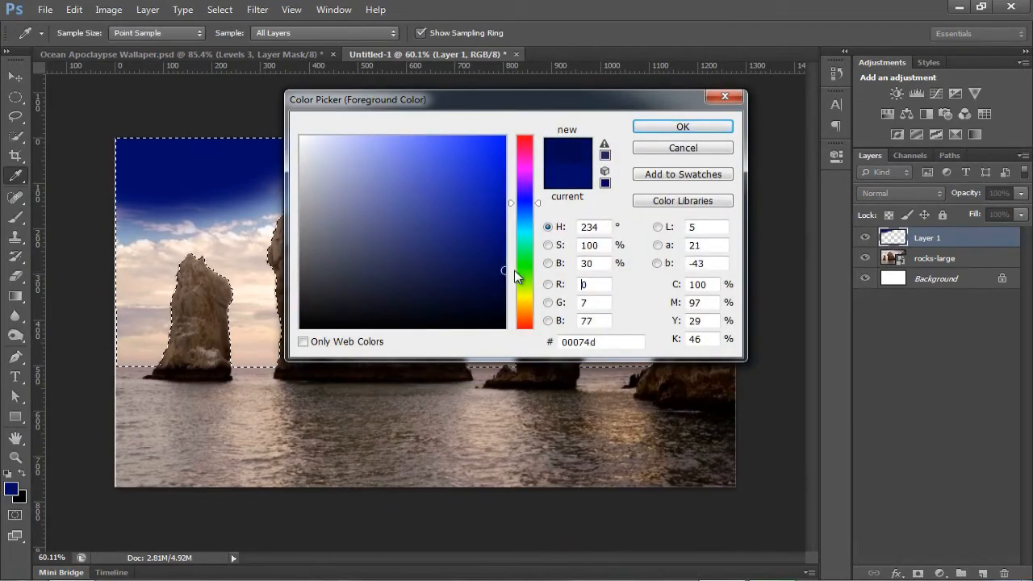
{"action": "left_click", "coordinate": [681, 127]}
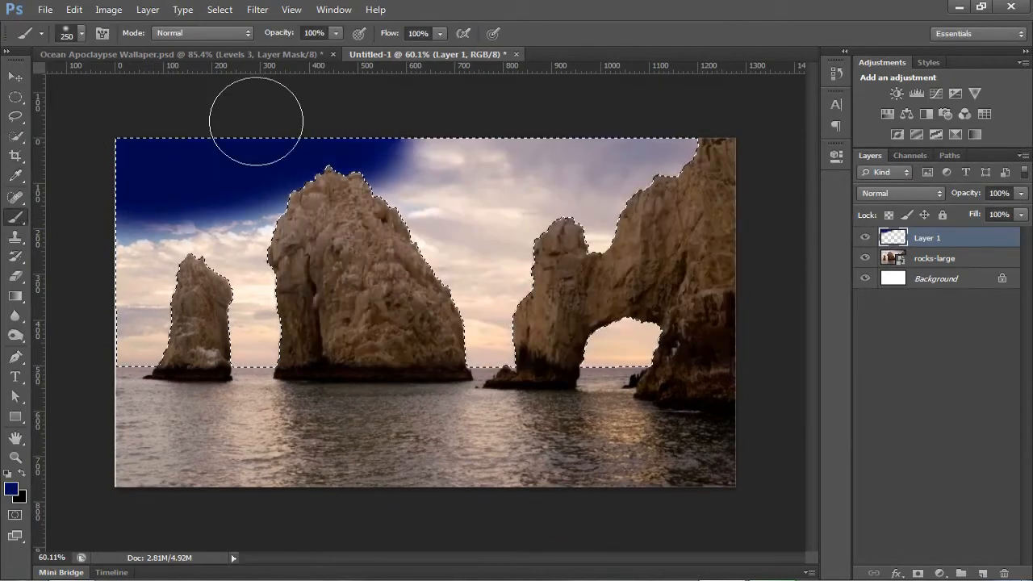
{"action": "mouse_move", "coordinate": [293, 316]}
{"action": "left_mouse_down"}
{"action": "mouse_move", "coordinate": [261, 262]}
{"action": "mouse_move", "coordinate": [434, 240]}
{"action": "mouse_move", "coordinate": [572, 187]}
{"action": "left_mouse_up"}
{"action": "mouse_move", "coordinate": [508, 148]}
{"action": "left_mouse_down"}
{"action": "mouse_move", "coordinate": [531, 177]}
{"action": "mouse_move", "coordinate": [683, 168]}
{"action": "mouse_move", "coordinate": [759, 181]}
{"action": "mouse_move", "coordinate": [756, 222]}
{"action": "mouse_move", "coordinate": [585, 274]}
{"action": "mouse_move", "coordinate": [483, 288]}
{"action": "left_mouse_up"}
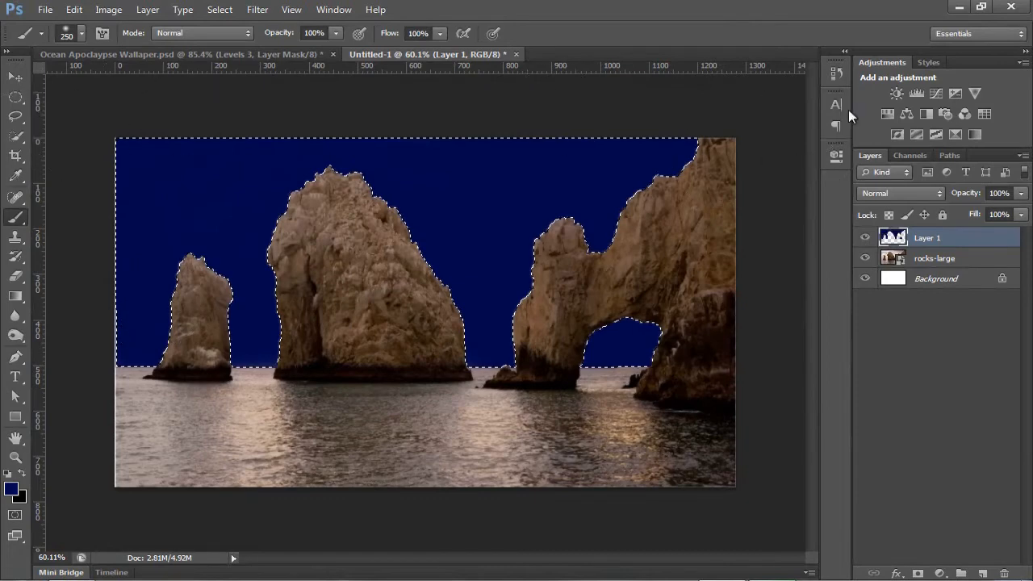
Set the painted sky layer's blend mode to Soft Light and clear the sky selection.
{"action": "left_click", "coordinate": [924, 190]}
{"action": "left_click", "coordinate": [897, 234]}
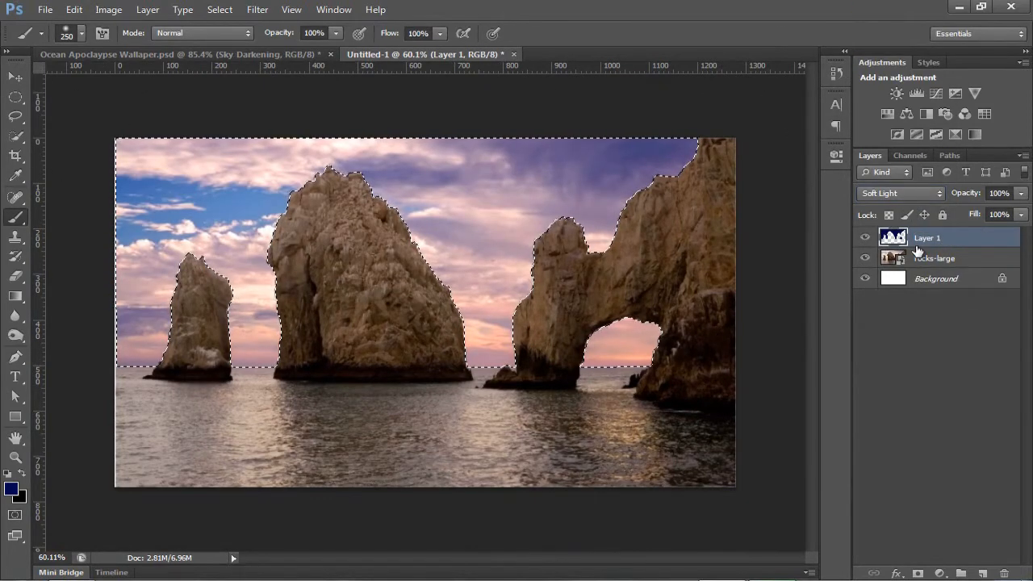
{"action": "key", "text": "ctrl+d"}
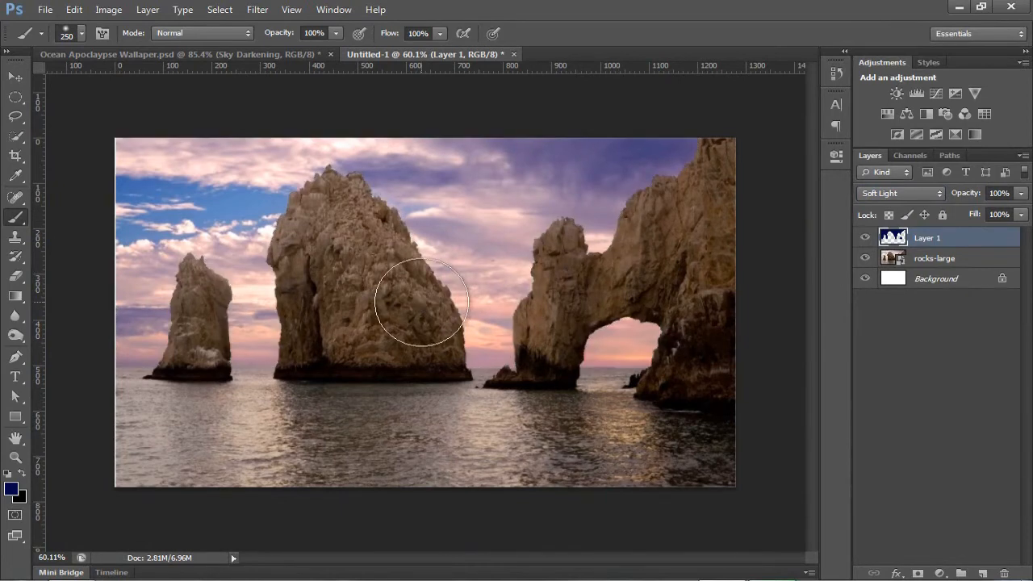
{"action": "left_click", "coordinate": [892, 238], "text": "ctrl"}
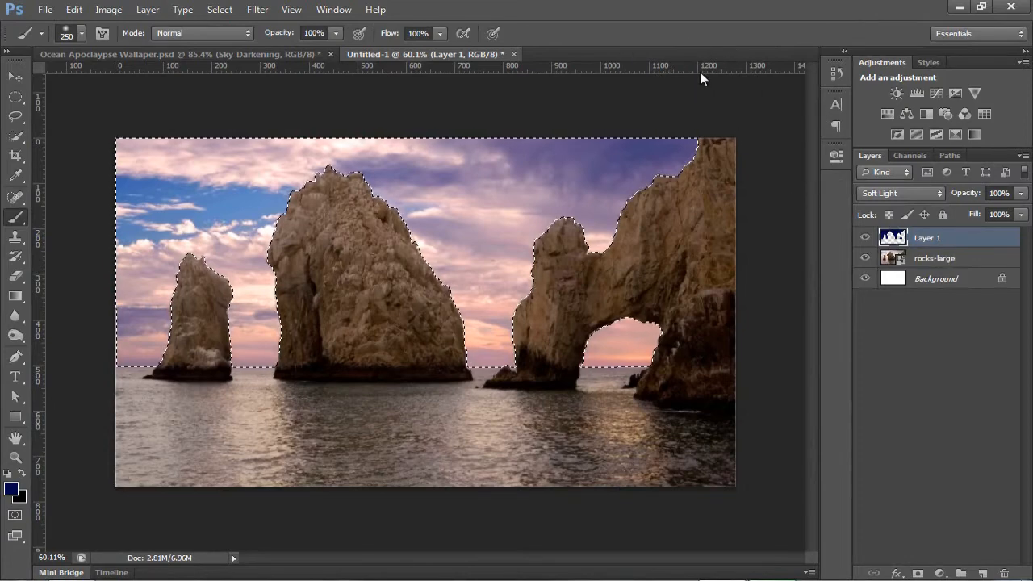
{"action": "key", "text": "ctrl+d"}
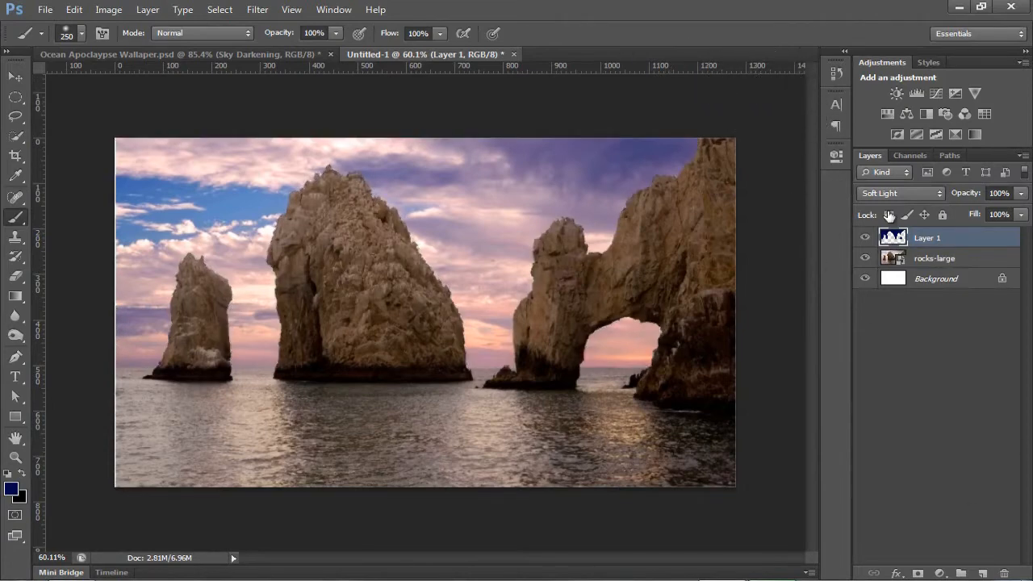
Add a Hue/Saturation adjustment layer with Colorize on, Hue 232, Saturation 12 and Lightness -7.
{"action": "left_click", "coordinate": [887, 114]}
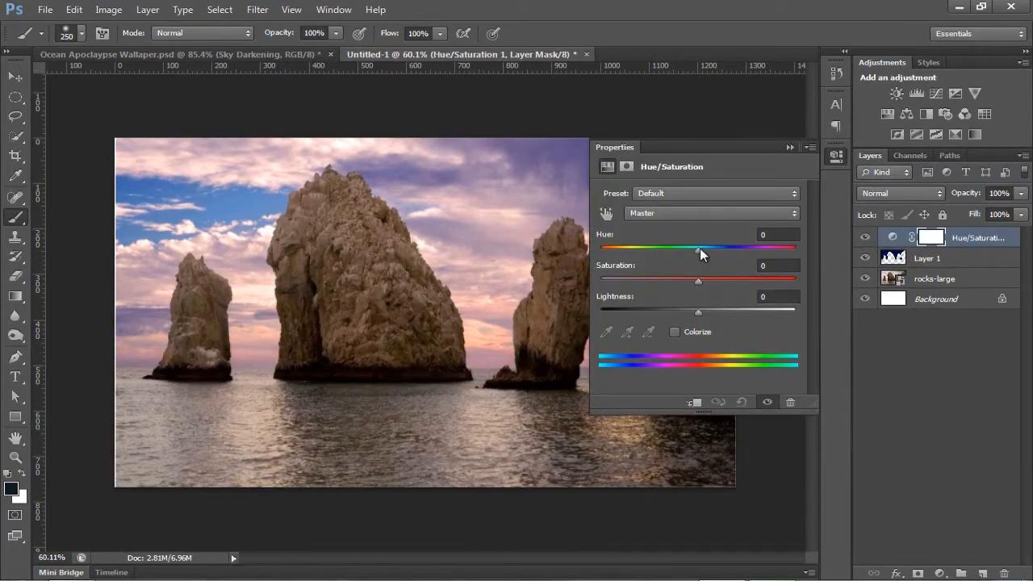
{"action": "left_click", "coordinate": [700, 248]}
{"action": "left_click", "coordinate": [675, 332]}
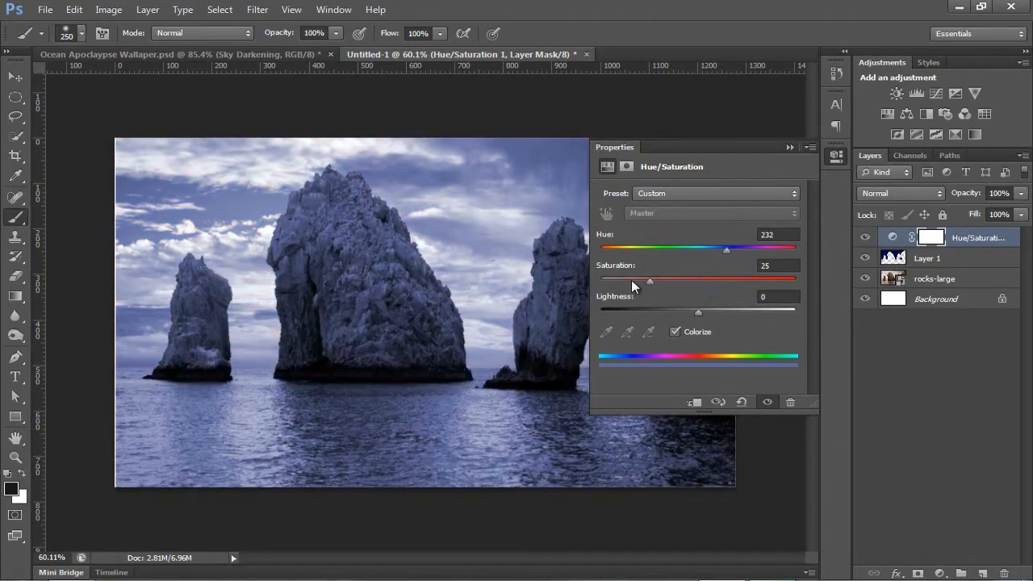
{"action": "left_click_drag", "start_coordinate": [649, 281], "coordinate": [636, 282]}
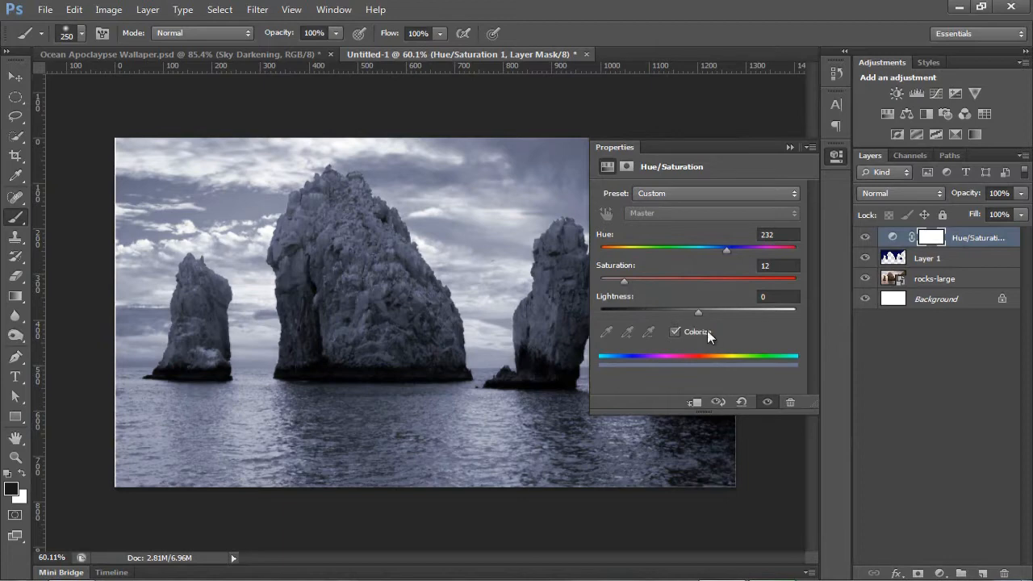
{"action": "left_click_drag", "start_coordinate": [697, 307], "coordinate": [690, 315]}
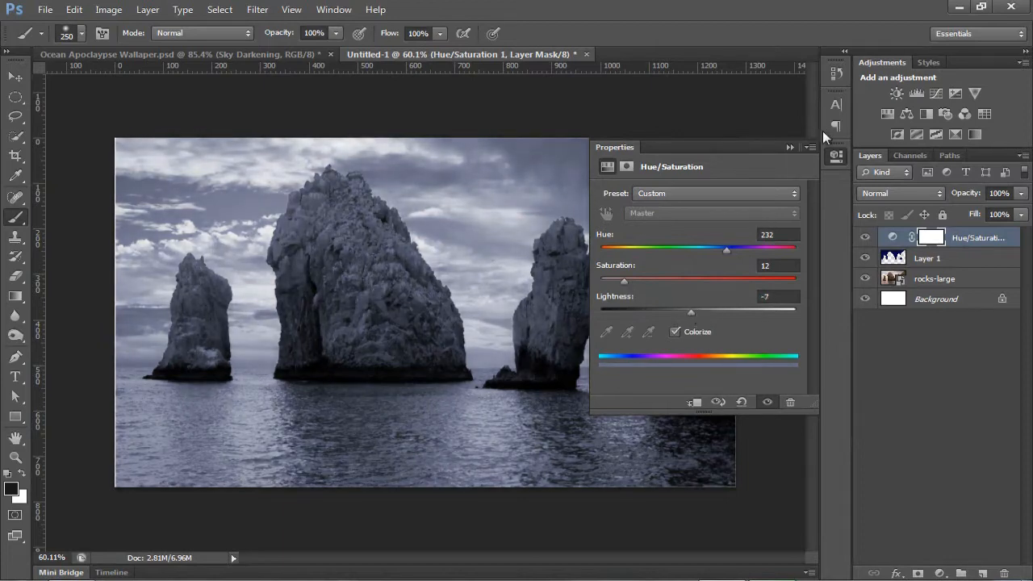
Add a second Hue/Saturation adjustment layer with Lightness -17 to darken the scene further.
{"action": "left_click", "coordinate": [791, 147]}
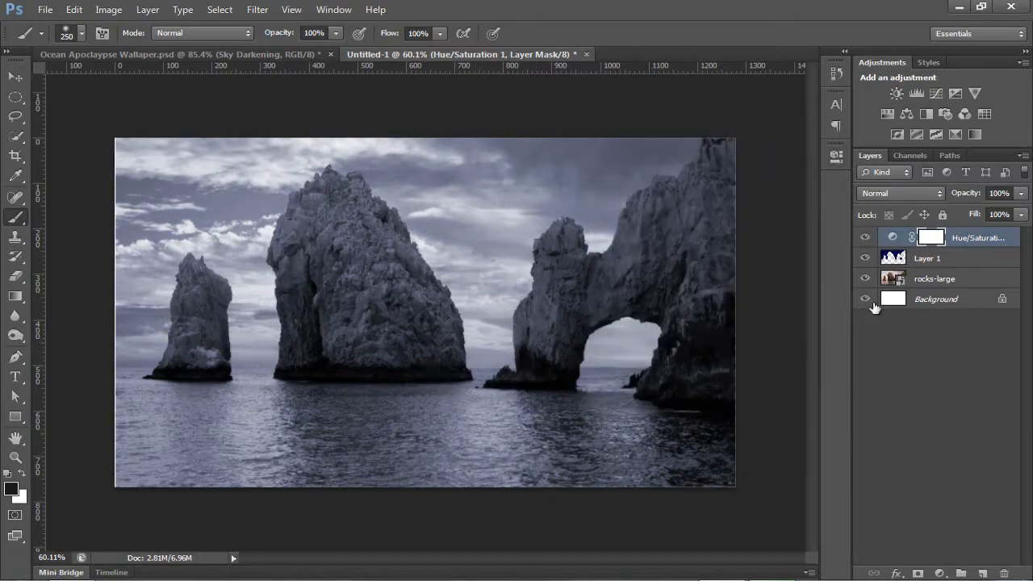
{"action": "left_click", "coordinate": [885, 112]}
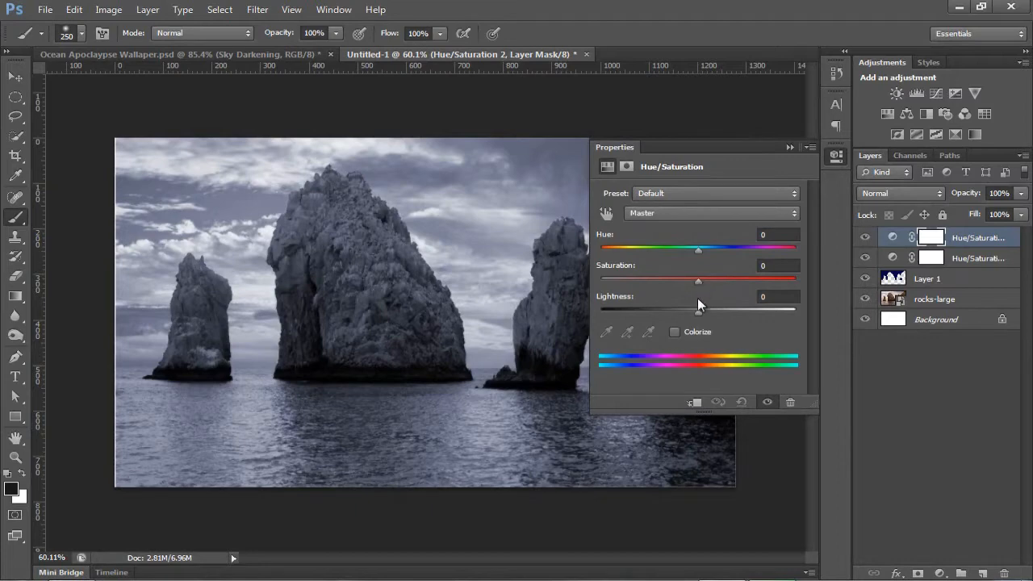
{"action": "left_click_drag", "start_coordinate": [696, 318], "coordinate": [682, 307]}
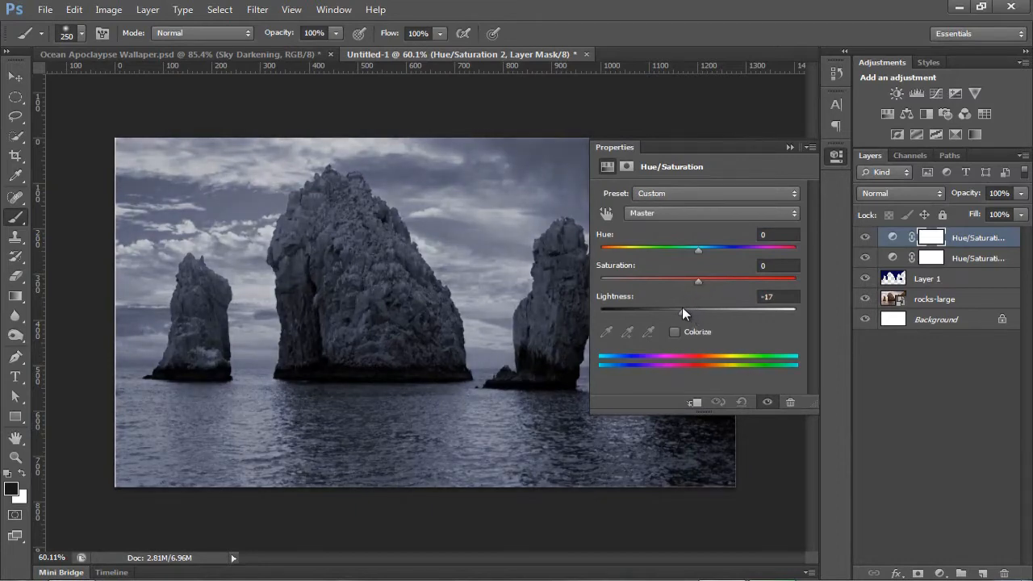
{"action": "left_click", "coordinate": [790, 148]}
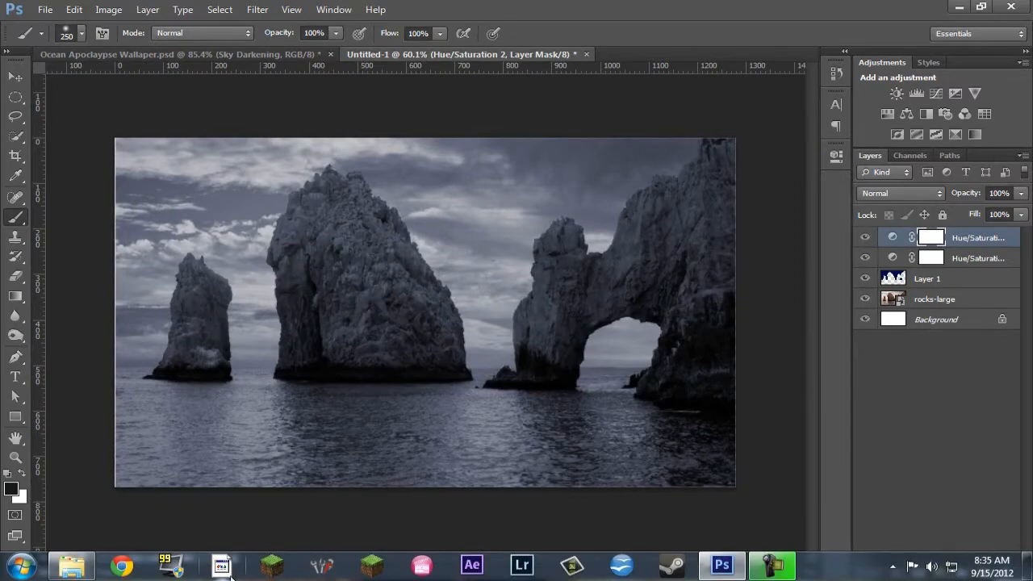
Place the Wea00816 ocean photo into the composition and stretch it across the full width of the lower part of the scene.
{"action": "left_click", "coordinate": [72, 565]}
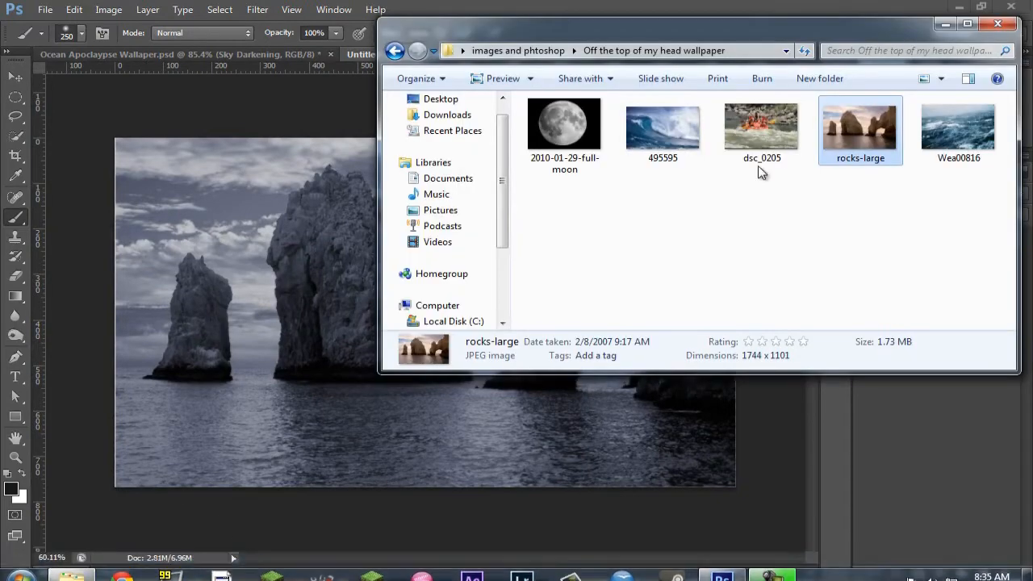
{"action": "left_click_drag", "start_coordinate": [958, 129], "coordinate": [376, 438]}
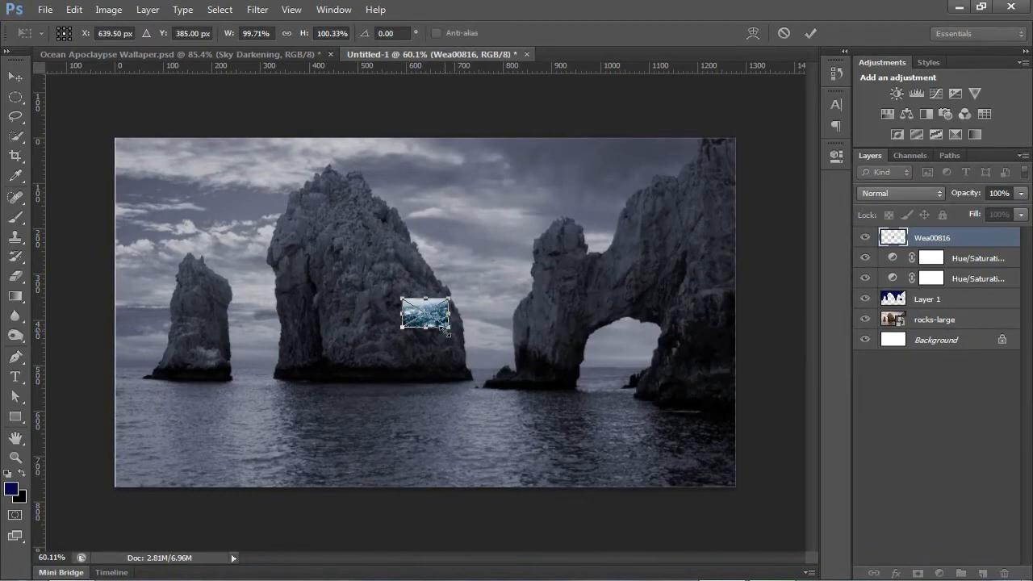
{"action": "left_click_drag", "start_coordinate": [448, 327], "coordinate": [728, 458]}
{"action": "left_click_drag", "start_coordinate": [669, 401], "coordinate": [372, 418]}
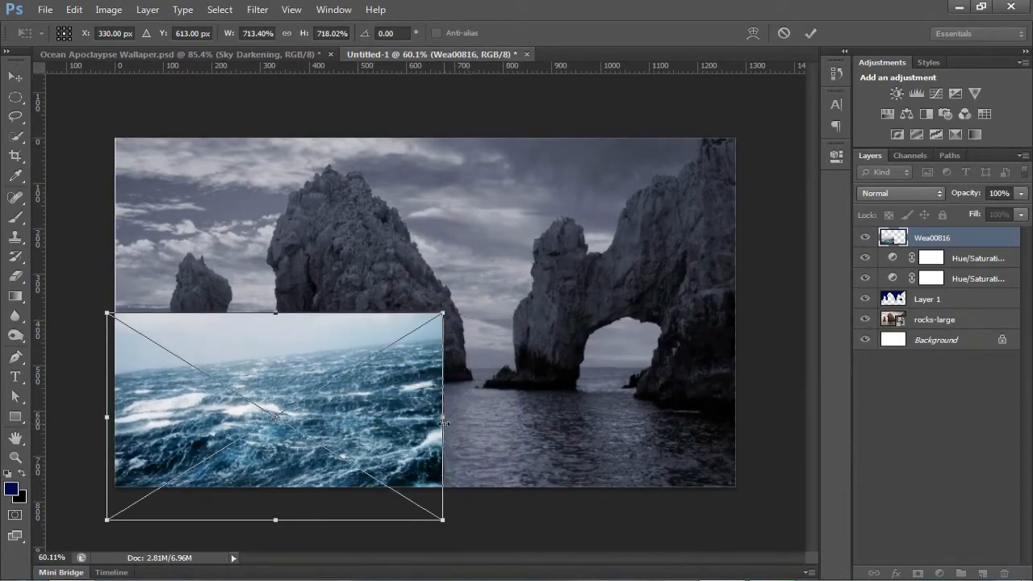
{"action": "left_click_drag", "start_coordinate": [444, 418], "coordinate": [735, 429]}
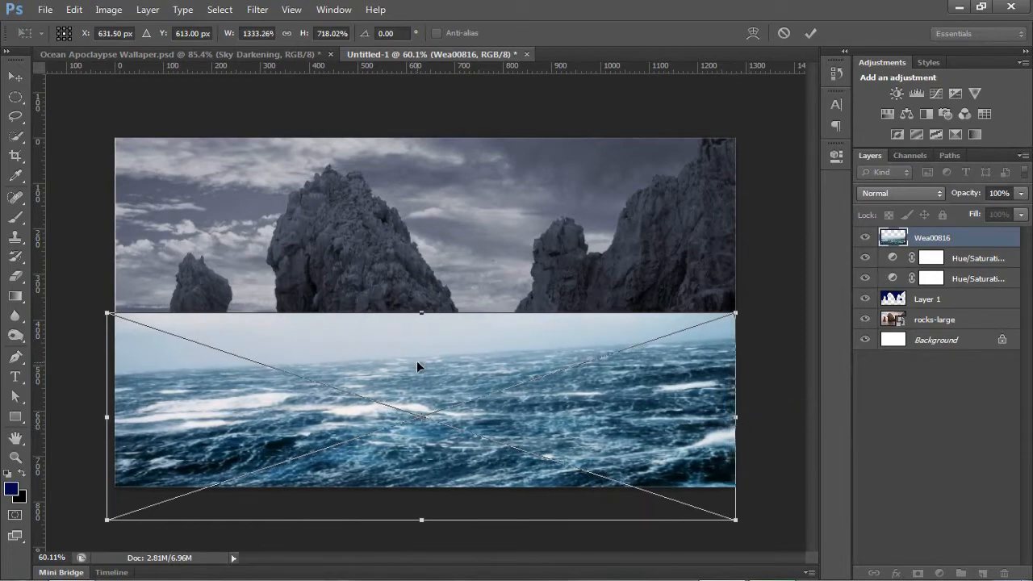
{"action": "left_click_drag", "start_coordinate": [106, 418], "coordinate": [115, 419]}
{"action": "left_click_drag", "start_coordinate": [439, 334], "coordinate": [450, 382]}
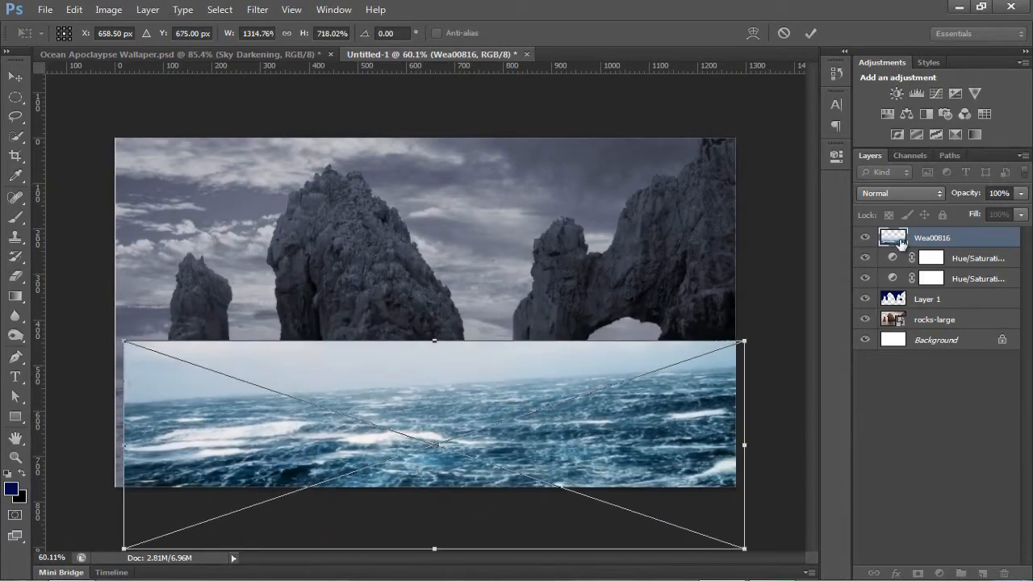
Lower the ocean photo's opacity to 54%, enlarge it slightly, and rotate it about 3.8° to line its horizon up with the rocks' waterline.
{"action": "left_click_drag", "start_coordinate": [971, 197], "coordinate": [935, 203]}
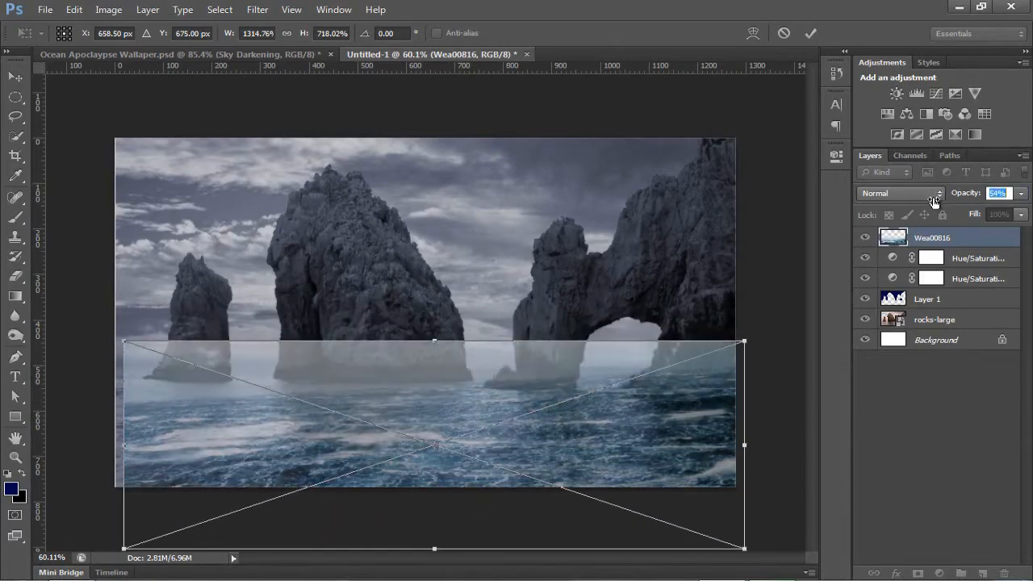
{"action": "left_click_drag", "start_coordinate": [620, 414], "coordinate": [615, 432]}
{"action": "left_click_drag", "start_coordinate": [124, 339], "coordinate": [111, 338]}
{"action": "mouse_move", "coordinate": [775, 315]}
{"action": "left_mouse_down"}
{"action": "mouse_move", "coordinate": [782, 333]}
{"action": "mouse_move", "coordinate": [778, 325]}
{"action": "left_mouse_up"}
{"action": "left_click_drag", "start_coordinate": [678, 442], "coordinate": [676, 428]}
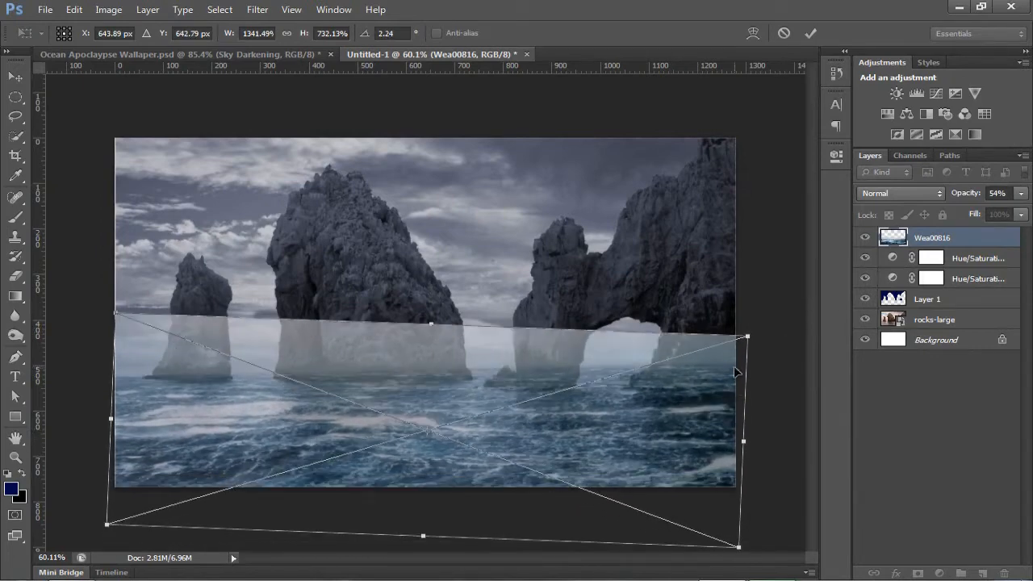
{"action": "left_click_drag", "start_coordinate": [776, 312], "coordinate": [784, 314]}
{"action": "mouse_move", "coordinate": [665, 429]}
{"action": "left_mouse_down"}
{"action": "mouse_move", "coordinate": [662, 443]}
{"action": "mouse_move", "coordinate": [667, 432]}
{"action": "left_mouse_up"}
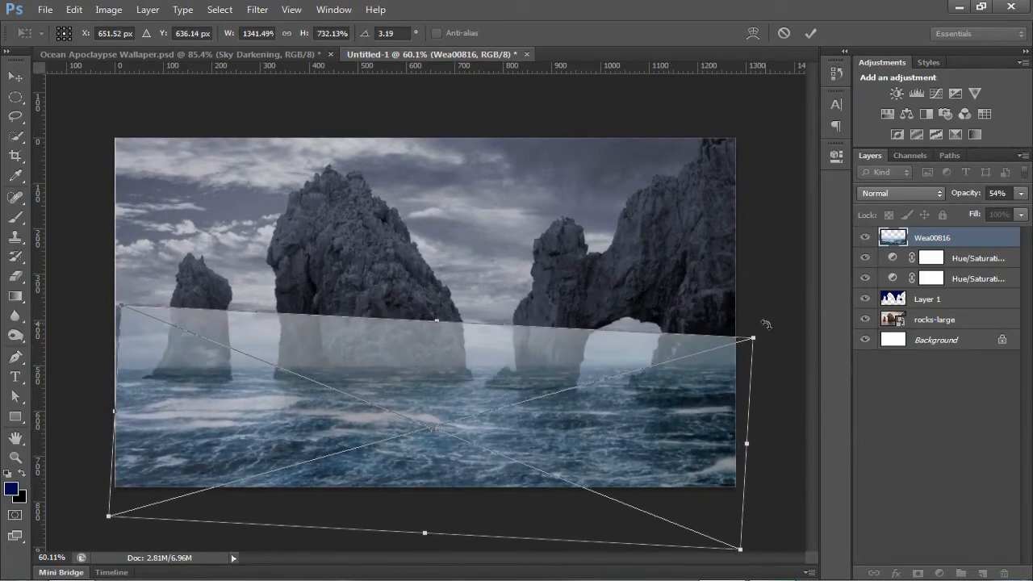
{"action": "left_click_drag", "start_coordinate": [766, 324], "coordinate": [768, 327]}
{"action": "mouse_move", "coordinate": [655, 427]}
{"action": "left_mouse_down"}
{"action": "mouse_move", "coordinate": [637, 437]}
{"action": "mouse_move", "coordinate": [649, 419]}
{"action": "left_mouse_up"}
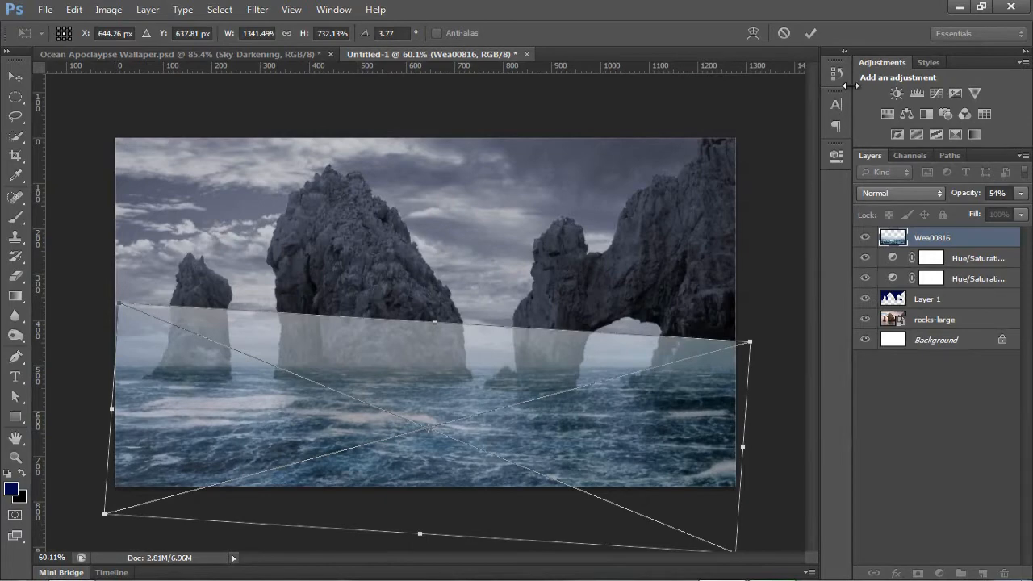
Apply the ocean photo's transform and restore its layer opacity to 100%.
{"action": "left_click", "coordinate": [815, 37]}
{"action": "left_click", "coordinate": [997, 192]}
{"action": "type", "text": "100"}
{"action": "key", "text": "Return"}
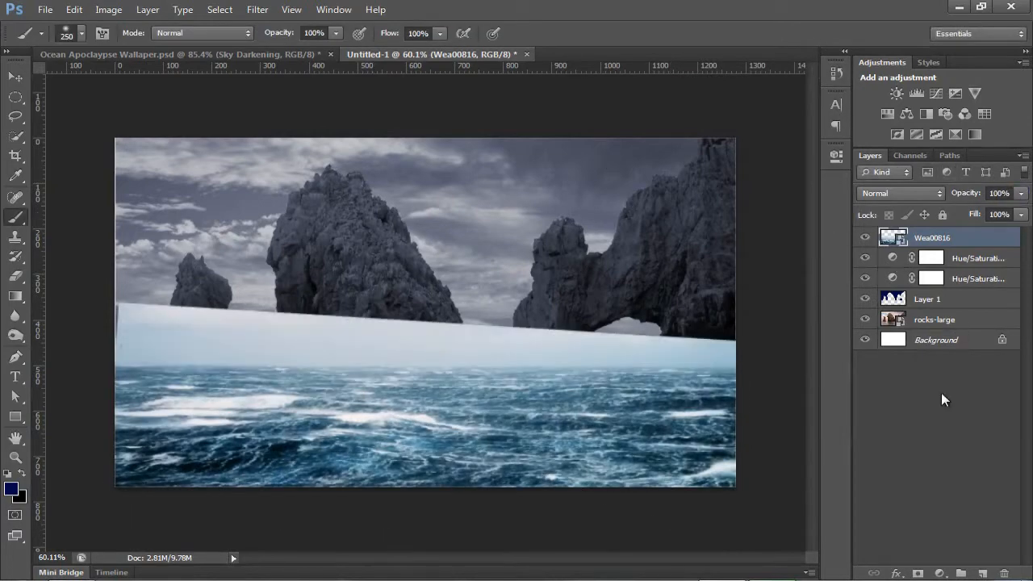
Add a layer mask to the ocean photo and paint it black along the horizon with a 125 px brush to hide the photo's sky.
{"action": "left_click", "coordinate": [919, 573]}
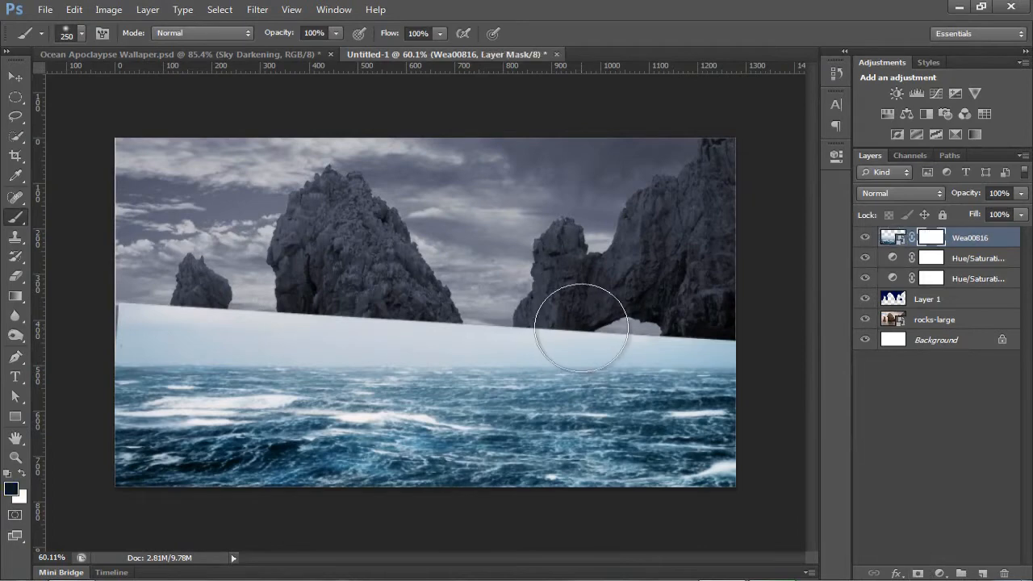
{"action": "key", "text": "bracketleft"}
{"action": "key", "text": "bracketleft"}
{"action": "key", "text": "bracketleft"}
{"action": "key", "text": "bracketleft"}
{"action": "mouse_move", "coordinate": [162, 323]}
{"action": "left_mouse_down"}
{"action": "mouse_move", "coordinate": [114, 315]}
{"action": "mouse_move", "coordinate": [146, 320]}
{"action": "mouse_move", "coordinate": [118, 337]}
{"action": "mouse_move", "coordinate": [166, 339]}
{"action": "mouse_move", "coordinate": [190, 316]}
{"action": "mouse_move", "coordinate": [246, 310]}
{"action": "mouse_move", "coordinate": [322, 323]}
{"action": "mouse_move", "coordinate": [573, 321]}
{"action": "mouse_move", "coordinate": [127, 289]}
{"action": "mouse_move", "coordinate": [544, 303]}
{"action": "mouse_move", "coordinate": [517, 313]}
{"action": "mouse_move", "coordinate": [596, 330]}
{"action": "mouse_move", "coordinate": [746, 337]}
{"action": "mouse_move", "coordinate": [184, 334]}
{"action": "mouse_move", "coordinate": [216, 339]}
{"action": "mouse_move", "coordinate": [745, 339]}
{"action": "left_mouse_up"}
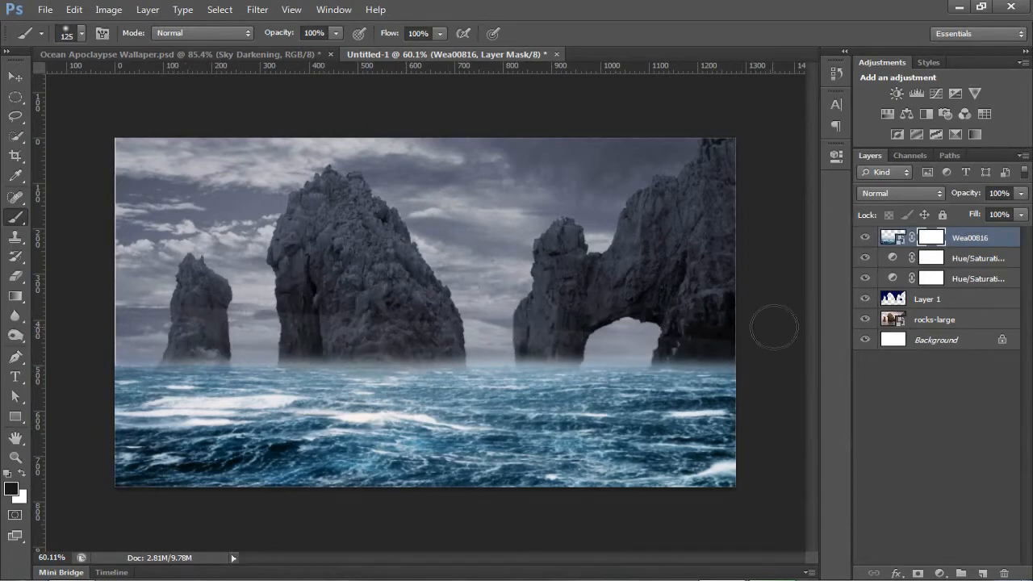
{"action": "mouse_move", "coordinate": [138, 347]}
{"action": "left_mouse_down"}
{"action": "mouse_move", "coordinate": [550, 340]}
{"action": "mouse_move", "coordinate": [759, 354]}
{"action": "mouse_move", "coordinate": [784, 331]}
{"action": "left_mouse_up"}
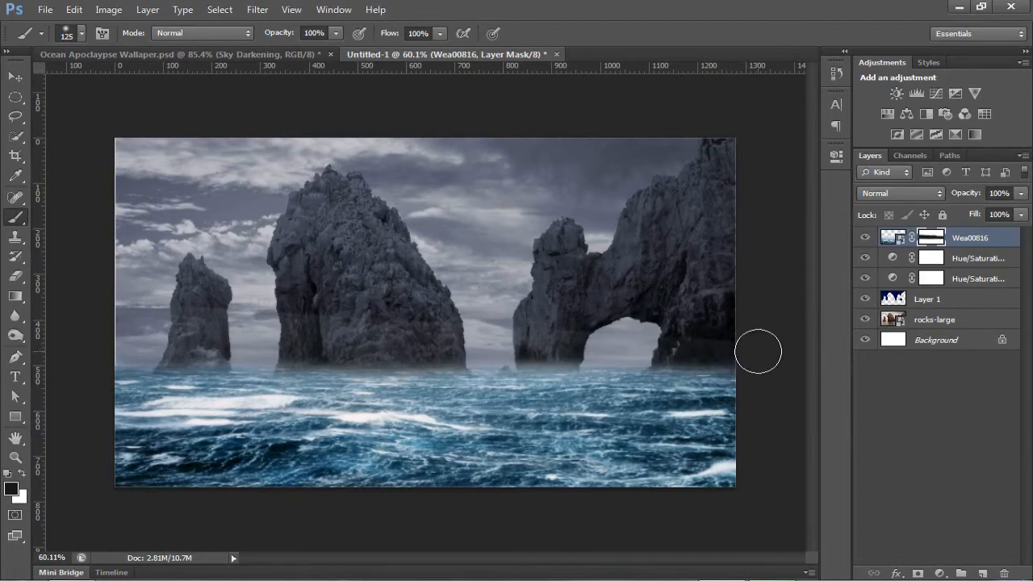
{"action": "mouse_move", "coordinate": [754, 362]}
{"action": "left_mouse_down"}
{"action": "mouse_move", "coordinate": [694, 381]}
{"action": "mouse_move", "coordinate": [658, 376]}
{"action": "mouse_move", "coordinate": [746, 384]}
{"action": "mouse_move", "coordinate": [685, 349]}
{"action": "mouse_move", "coordinate": [752, 348]}
{"action": "mouse_move", "coordinate": [750, 387]}
{"action": "left_mouse_up"}
Paint white on the ocean mask with a 60 px brush to bring the water back under the arch opening.
{"action": "scroll", "coordinate": [750, 387], "scroll_direction": "up", "scroll_amount": 2}
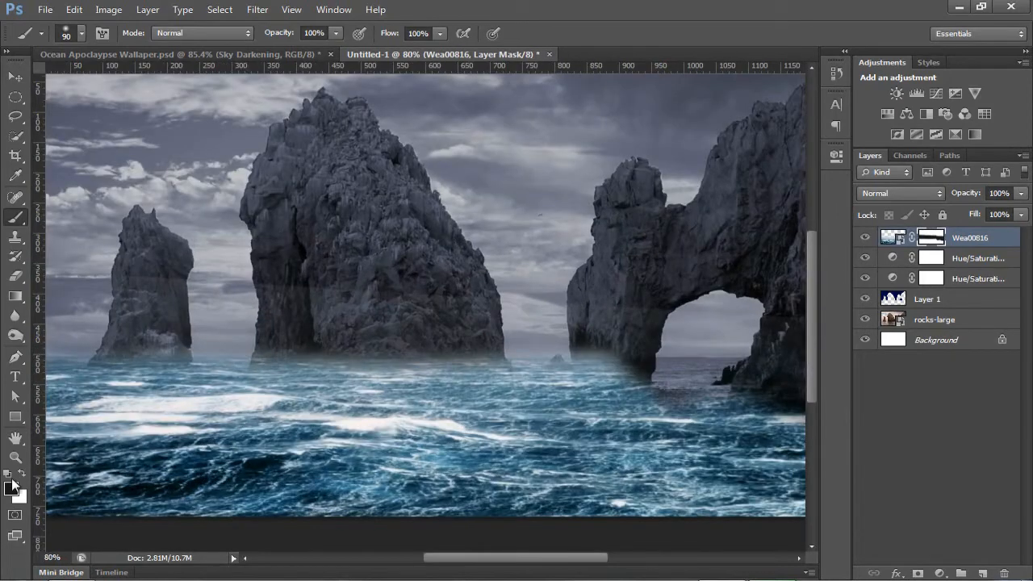
{"action": "left_click", "coordinate": [18, 460]}
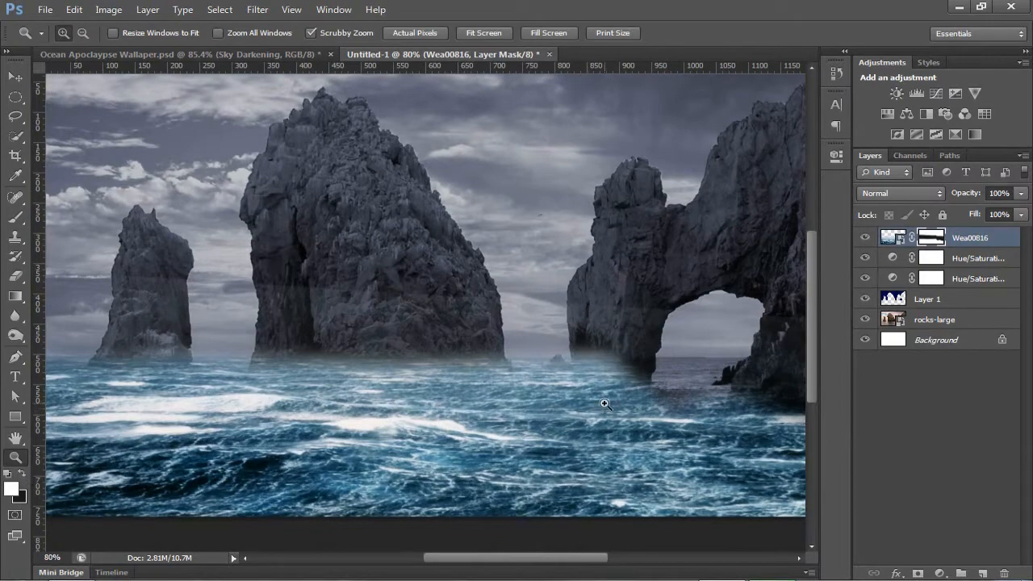
{"action": "left_click_drag", "start_coordinate": [682, 395], "coordinate": [684, 385]}
{"action": "left_click", "coordinate": [16, 218]}
{"action": "key", "text": "bracketleft"}
{"action": "key", "text": "bracketleft"}
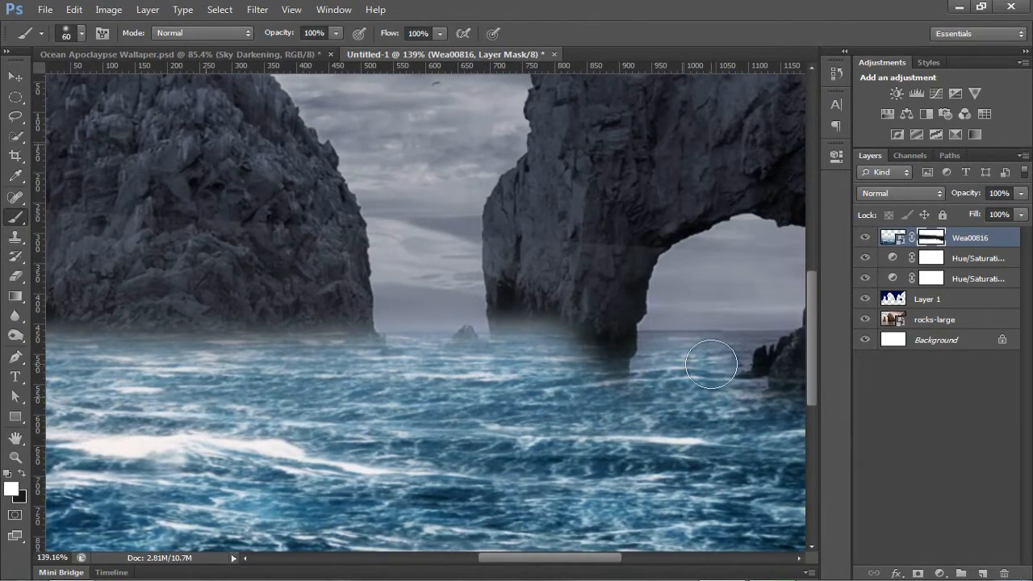
{"action": "key", "text": "bracketleft"}
{"action": "mouse_move", "coordinate": [669, 368]}
{"action": "left_mouse_down"}
{"action": "mouse_move", "coordinate": [666, 357]}
{"action": "mouse_move", "coordinate": [734, 360]}
{"action": "left_mouse_up"}
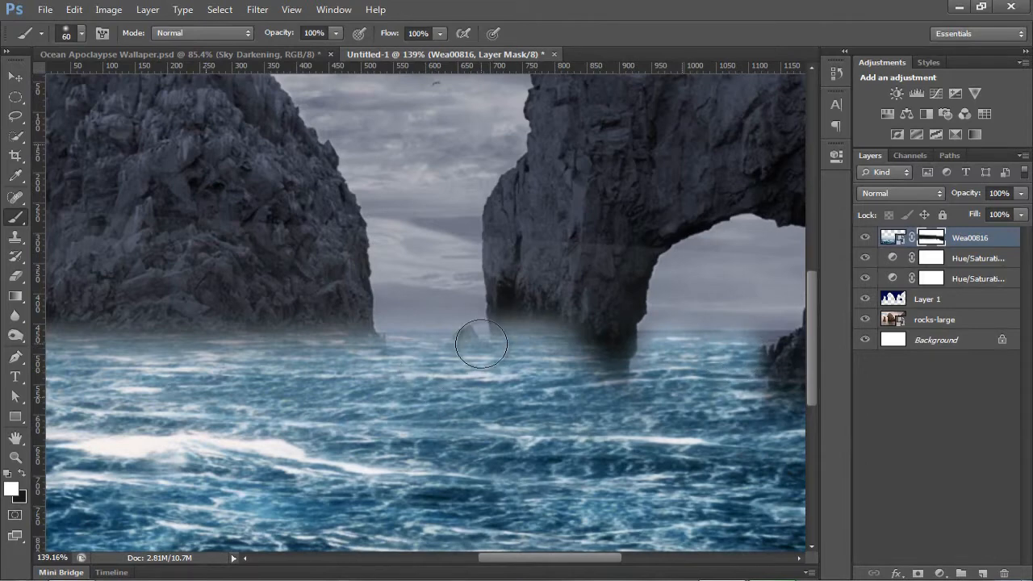
Reduce the brush to 35 px and paint white on the ocean mask to cover the small rock beside the arch with water.
{"action": "key", "text": "p"}
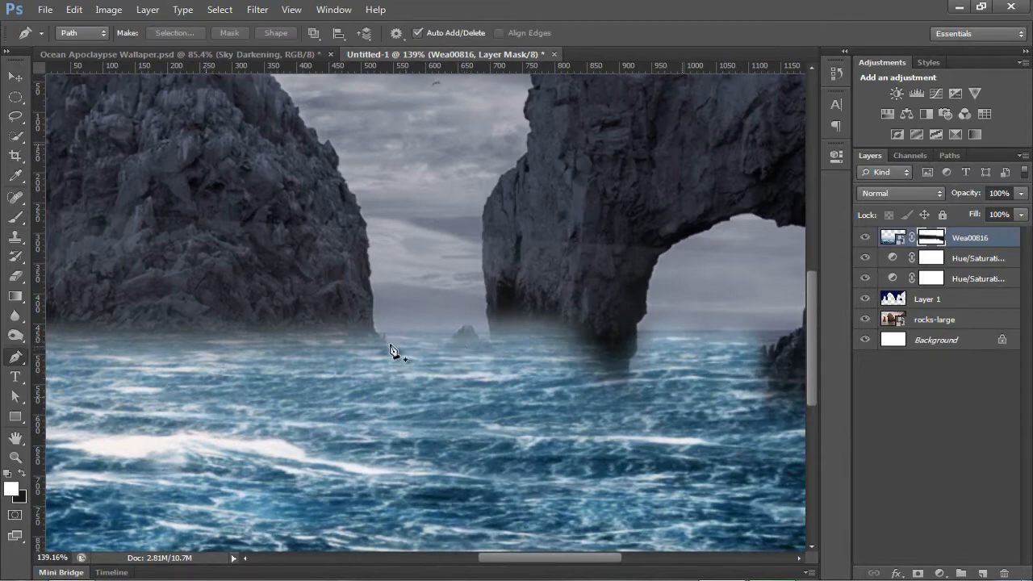
{"action": "left_click", "coordinate": [16, 216]}
{"action": "key", "text": "bracketleft"}
{"action": "key", "text": "bracketleft"}
{"action": "key", "text": "bracketleft"}
{"action": "key", "text": "bracketleft"}
{"action": "key", "text": "bracketleft"}
{"action": "left_click_drag", "start_coordinate": [466, 349], "coordinate": [466, 342]}
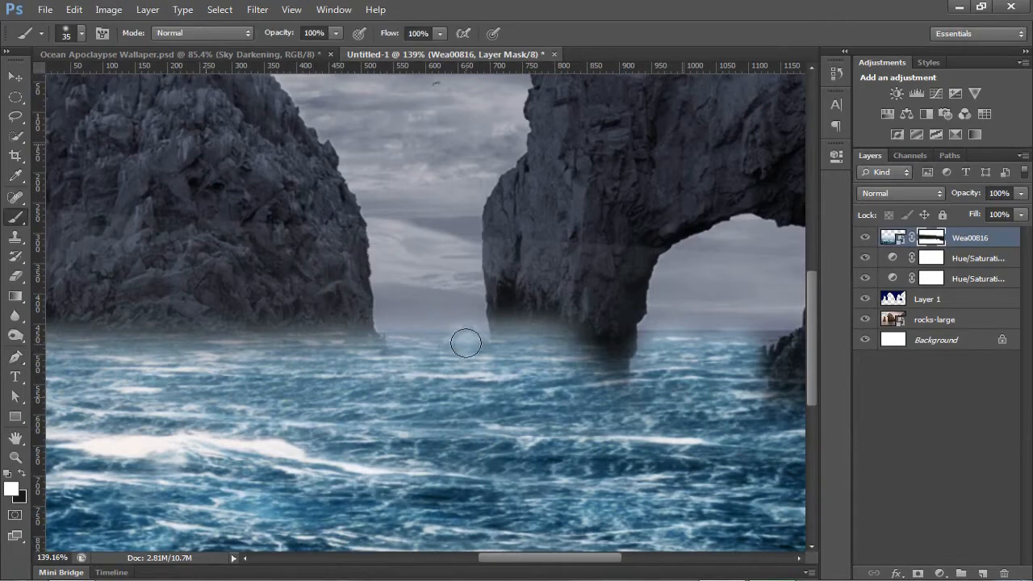
Paint black on the ocean mask to reveal the small rock and the base of the arch's left leg.
{"action": "left_click", "coordinate": [22, 474]}
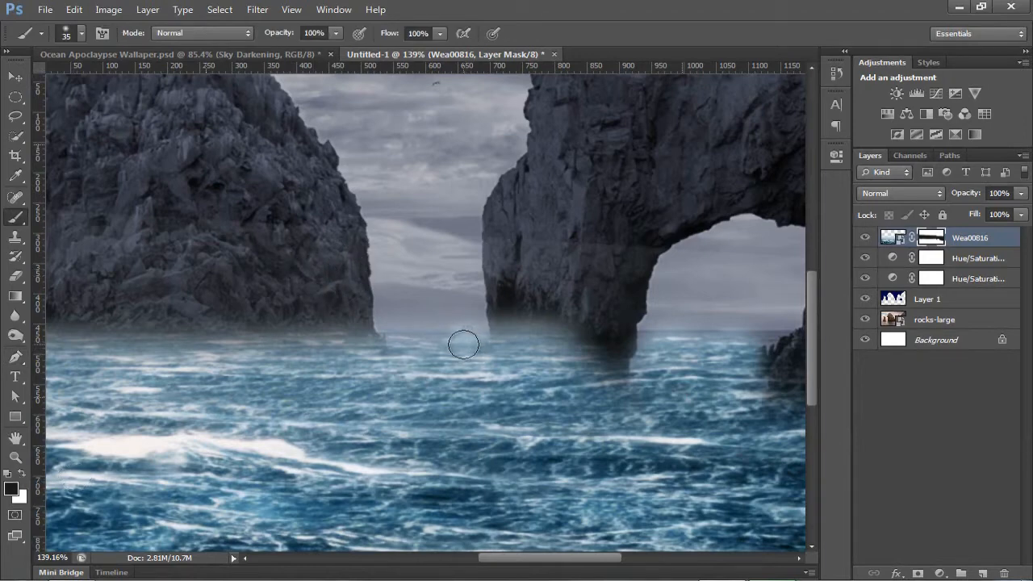
{"action": "key", "text": "p"}
{"action": "left_click", "coordinate": [15, 216]}
{"action": "mouse_move", "coordinate": [465, 348]}
{"action": "left_mouse_down"}
{"action": "mouse_move", "coordinate": [466, 336]}
{"action": "mouse_move", "coordinate": [484, 346]}
{"action": "mouse_move", "coordinate": [577, 331]}
{"action": "mouse_move", "coordinate": [607, 347]}
{"action": "mouse_move", "coordinate": [468, 362]}
{"action": "mouse_move", "coordinate": [606, 363]}
{"action": "left_mouse_up"}
Compare the scene with the ocean layer hidden, show it again, and paint black on its mask along the base of the large middle rock.
{"action": "left_click_drag", "start_coordinate": [554, 555], "coordinate": [630, 543]}
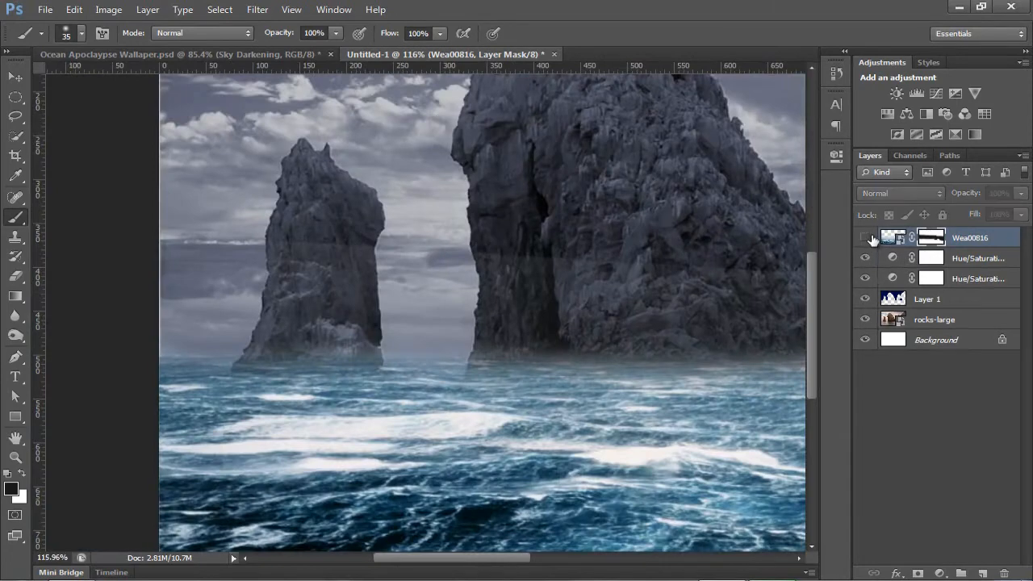
{"action": "left_click", "coordinate": [866, 237]}
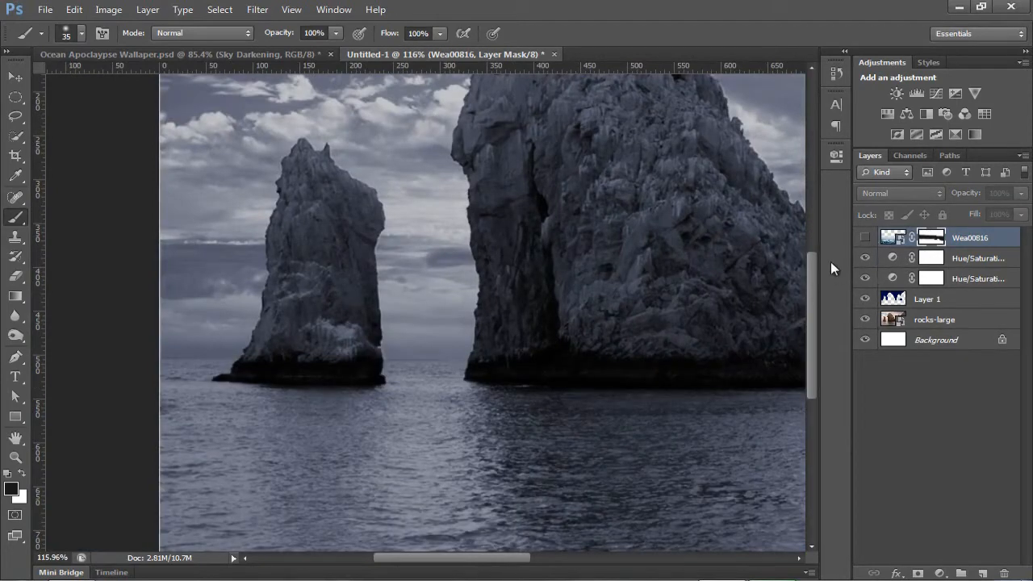
{"action": "left_click", "coordinate": [865, 237]}
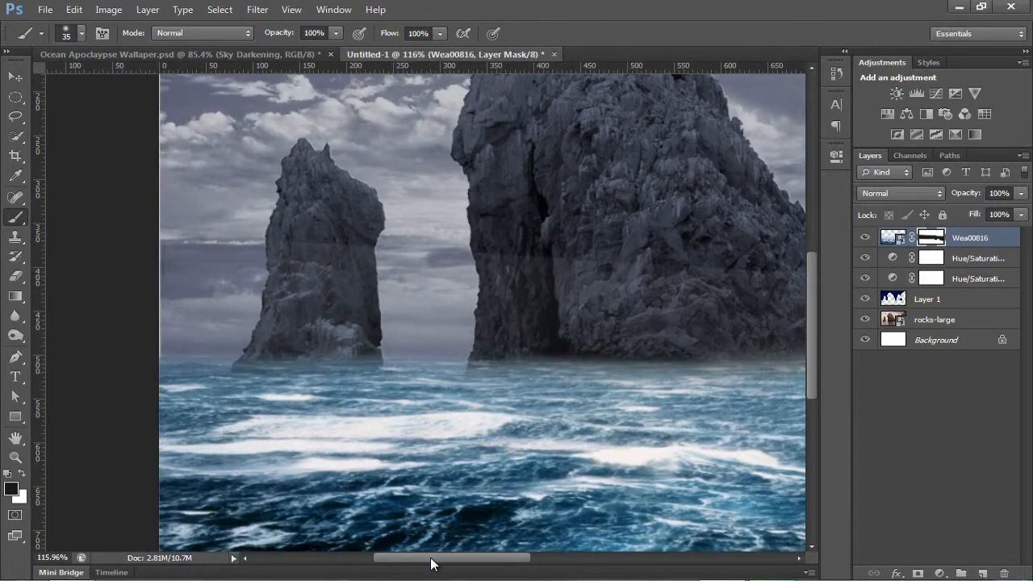
{"action": "left_click_drag", "start_coordinate": [431, 564], "coordinate": [476, 562]}
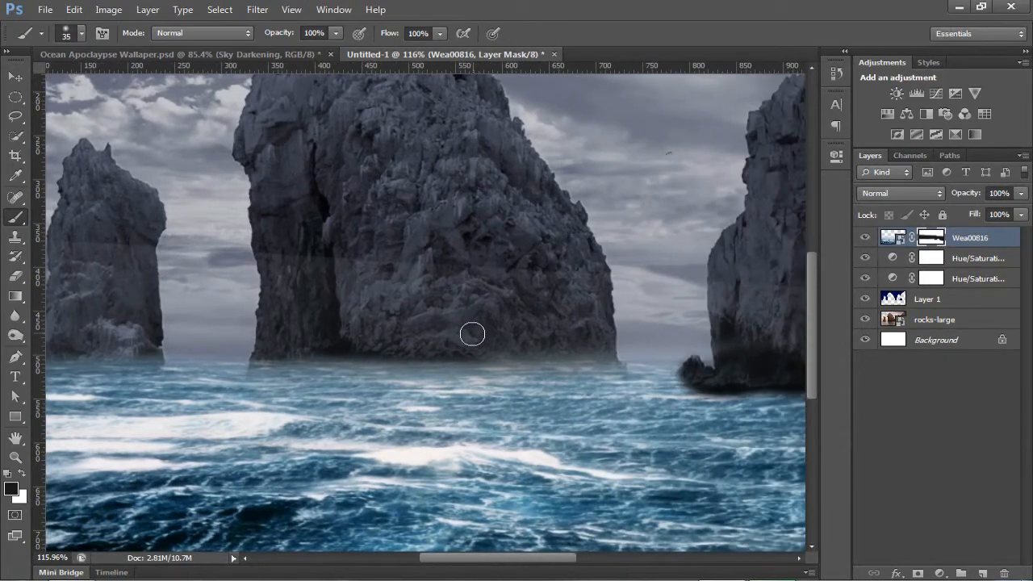
{"action": "mouse_move", "coordinate": [535, 344]}
{"action": "left_mouse_down"}
{"action": "mouse_move", "coordinate": [623, 350]}
{"action": "mouse_move", "coordinate": [261, 357]}
{"action": "left_mouse_up"}
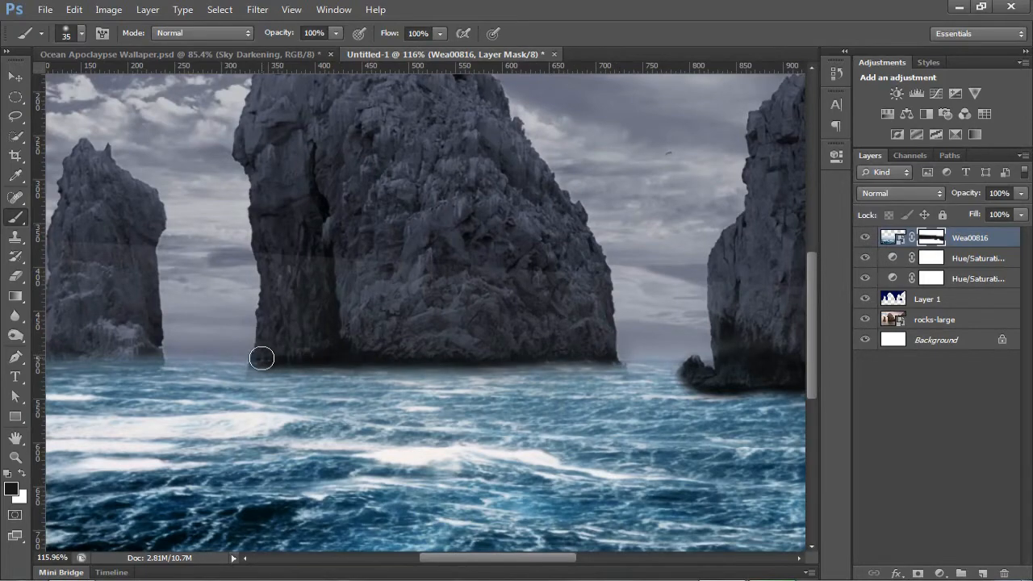
{"action": "scroll", "coordinate": [478, 354], "scroll_direction": "down", "scroll_amount": 3}
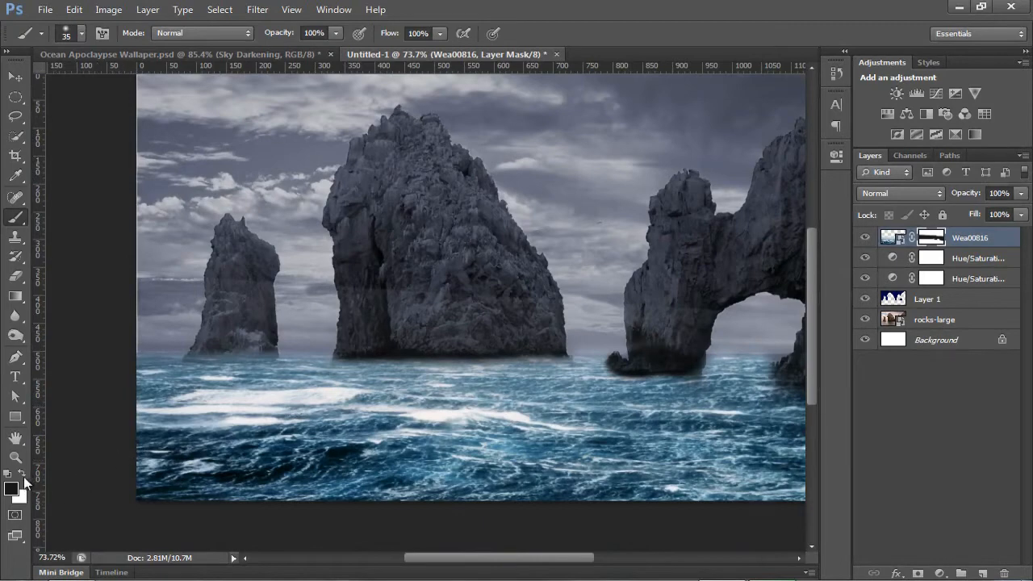
{"action": "scroll", "coordinate": [401, 410], "scroll_direction": "down", "scroll_amount": 1}
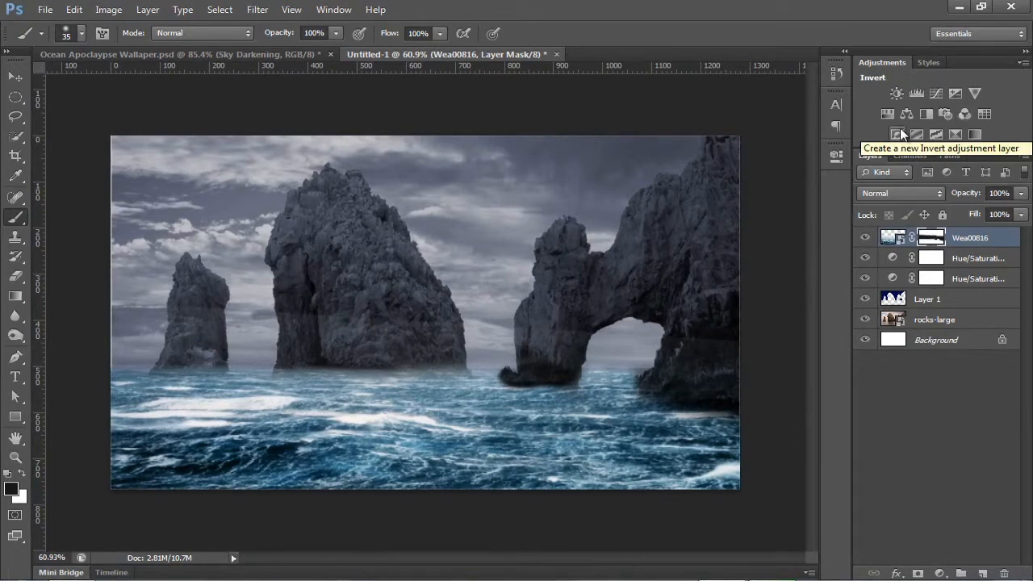
Add a Levels adjustment layer above the ocean photo with the black input level at 50.
{"action": "left_click", "coordinate": [913, 94]}
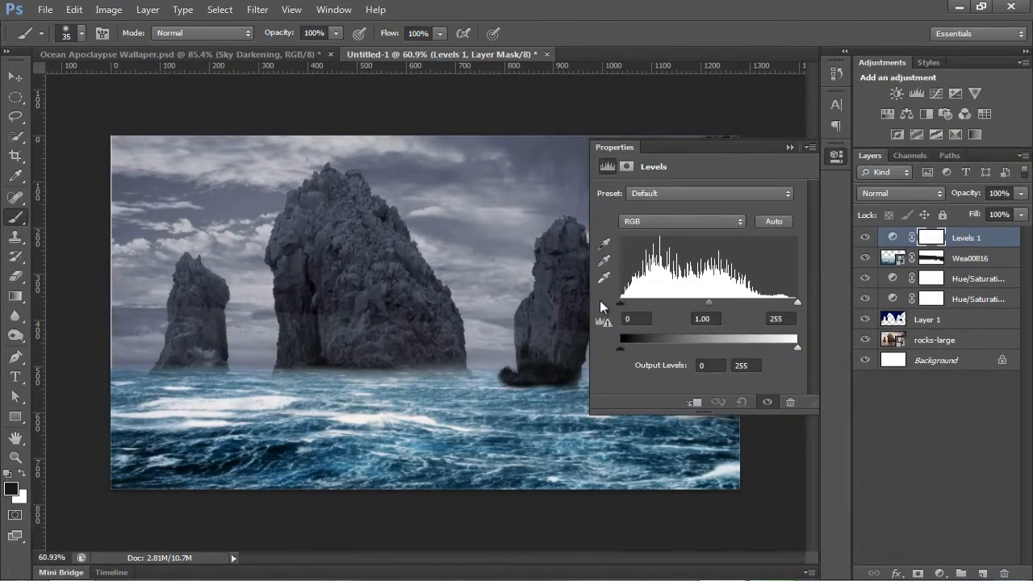
{"action": "left_click_drag", "start_coordinate": [621, 304], "coordinate": [655, 302]}
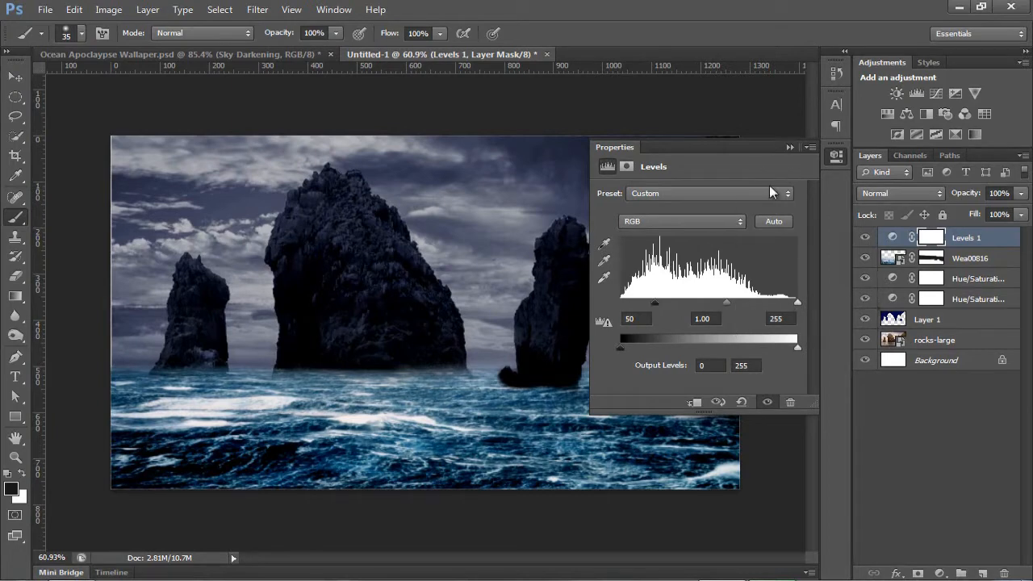
{"action": "left_click", "coordinate": [789, 147]}
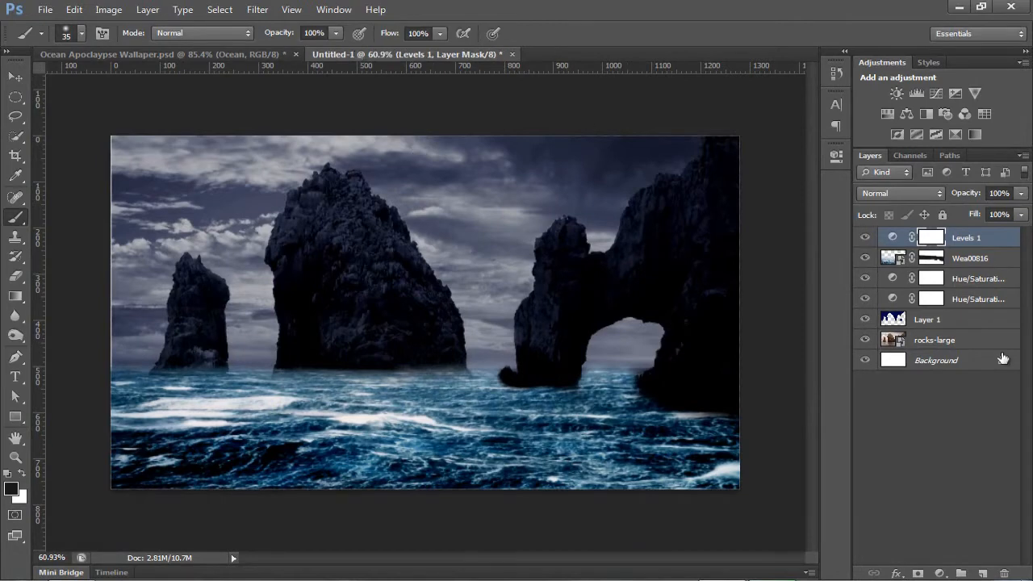
Lower the ocean photo layer's opacity to about 46% and the Soft Light Layer 1's opacity to 80%.
{"action": "left_click", "coordinate": [977, 259]}
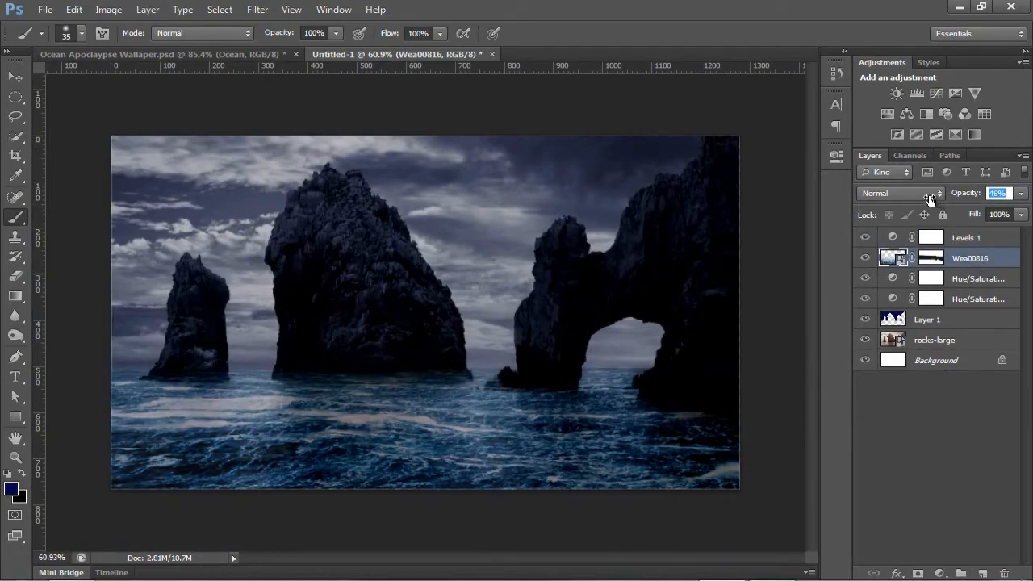
{"action": "key", "text": "Return"}
{"action": "left_click", "coordinate": [913, 324]}
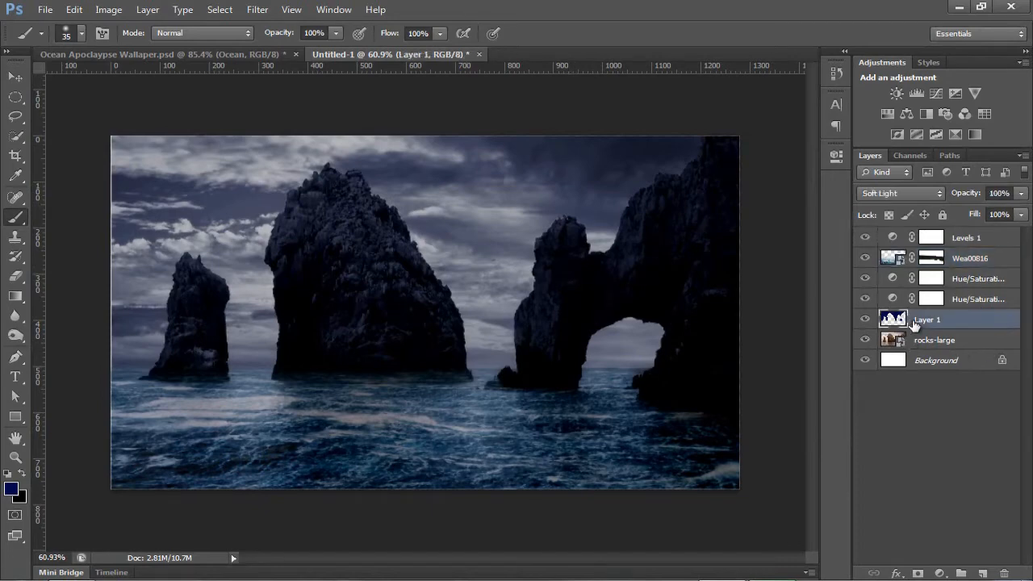
{"action": "left_click_drag", "start_coordinate": [970, 197], "coordinate": [955, 198]}
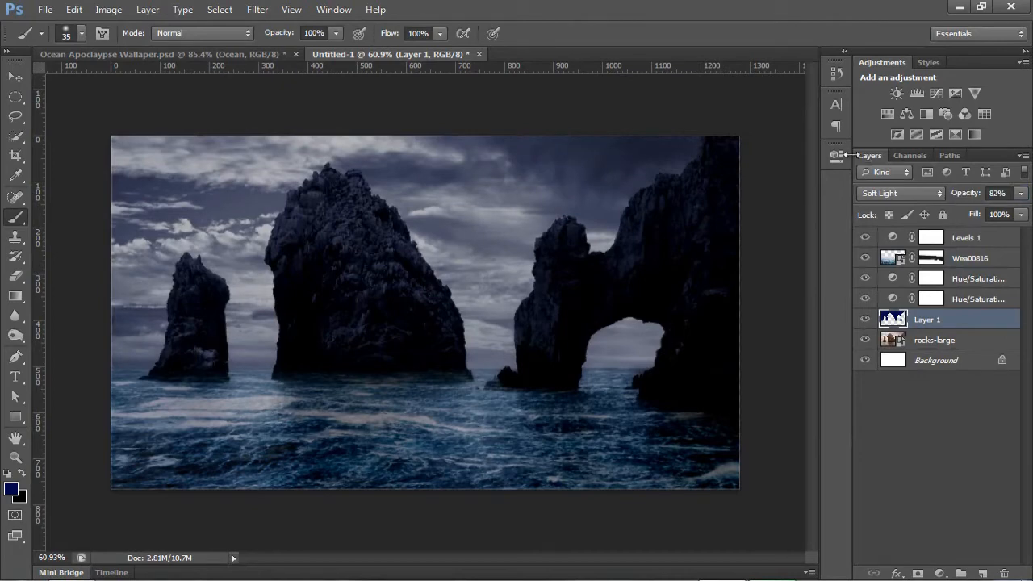
{"action": "left_click", "coordinate": [972, 198]}
{"action": "left_click_drag", "start_coordinate": [970, 199], "coordinate": [969, 199]}
{"action": "scroll", "coordinate": [455, 285], "scroll_direction": "up", "scroll_amount": 1}
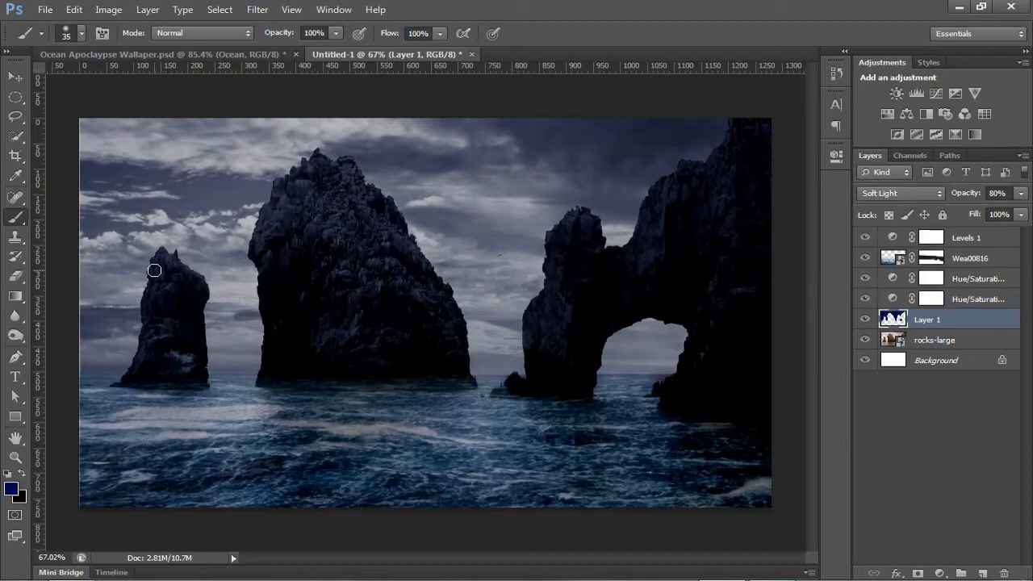
Place the wave photo 495595, shift it horizontally to X 395.5 px, and move its layer above Levels 1.
{"action": "mouse_move", "coordinate": [299, 578]}
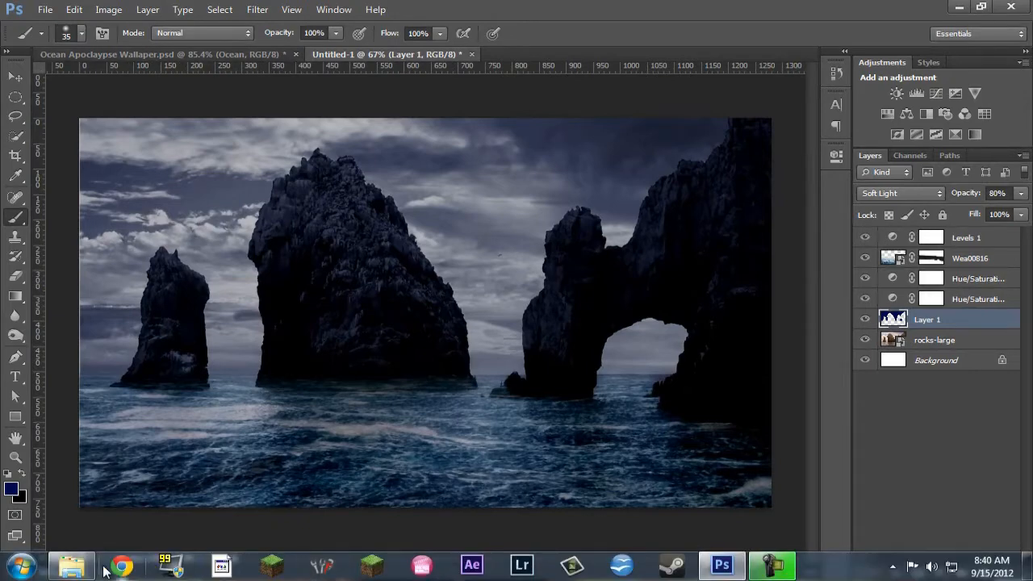
{"action": "left_click", "coordinate": [72, 566]}
{"action": "left_click_drag", "start_coordinate": [679, 128], "coordinate": [288, 383]}
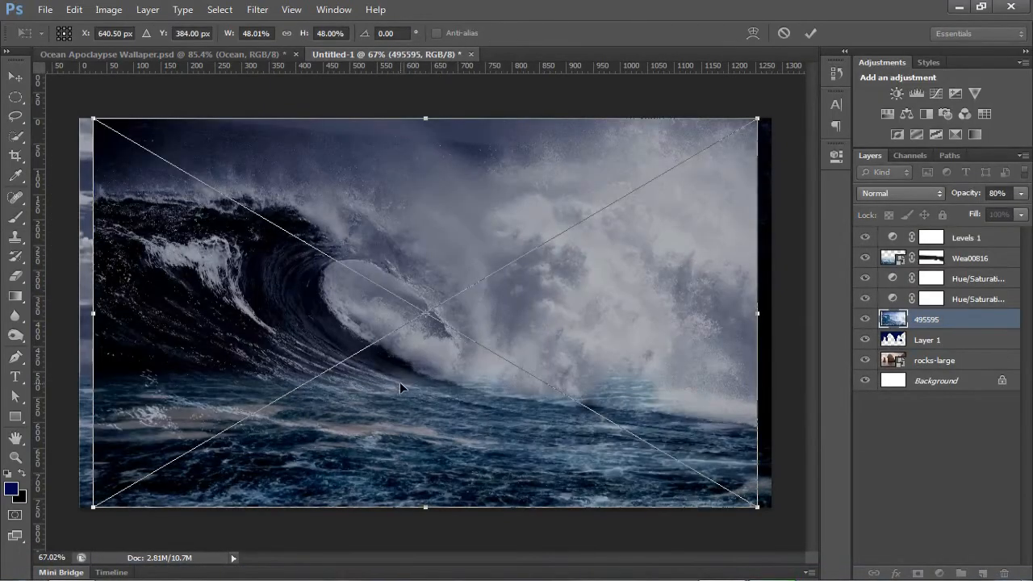
{"action": "left_click_drag", "start_coordinate": [398, 383], "coordinate": [318, 393]}
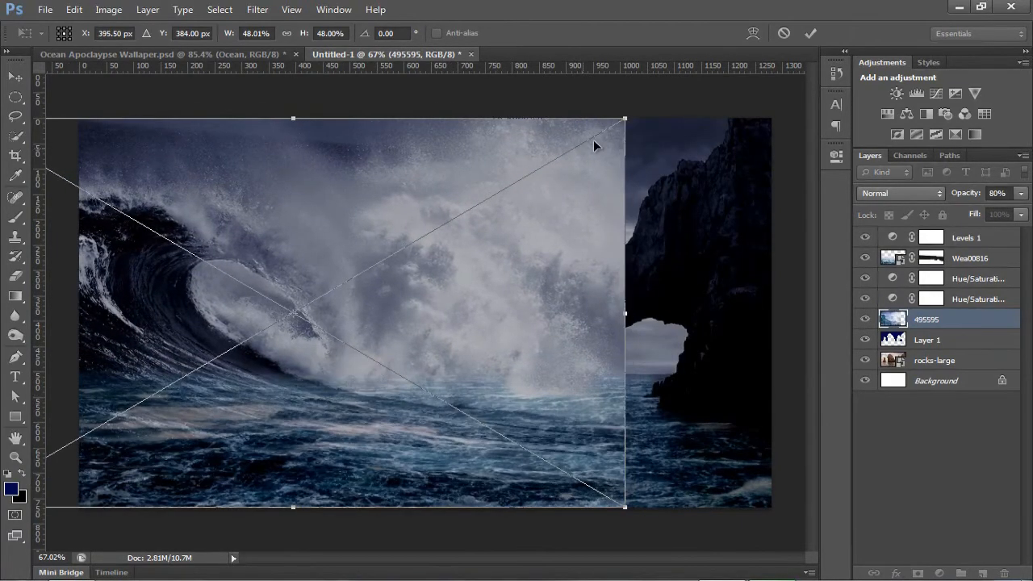
{"action": "left_click", "coordinate": [810, 33]}
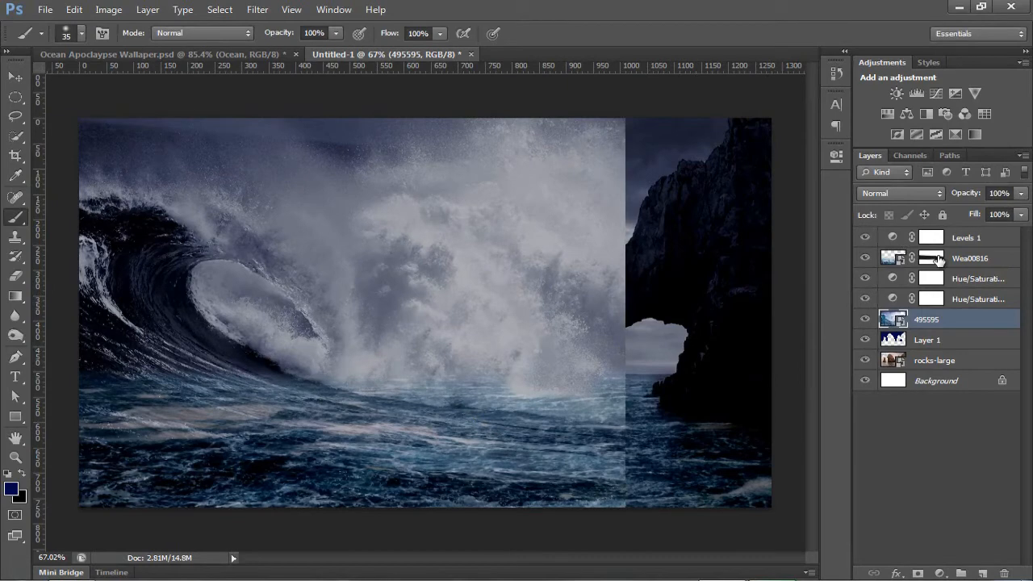
{"action": "left_click_drag", "start_coordinate": [941, 322], "coordinate": [942, 232]}
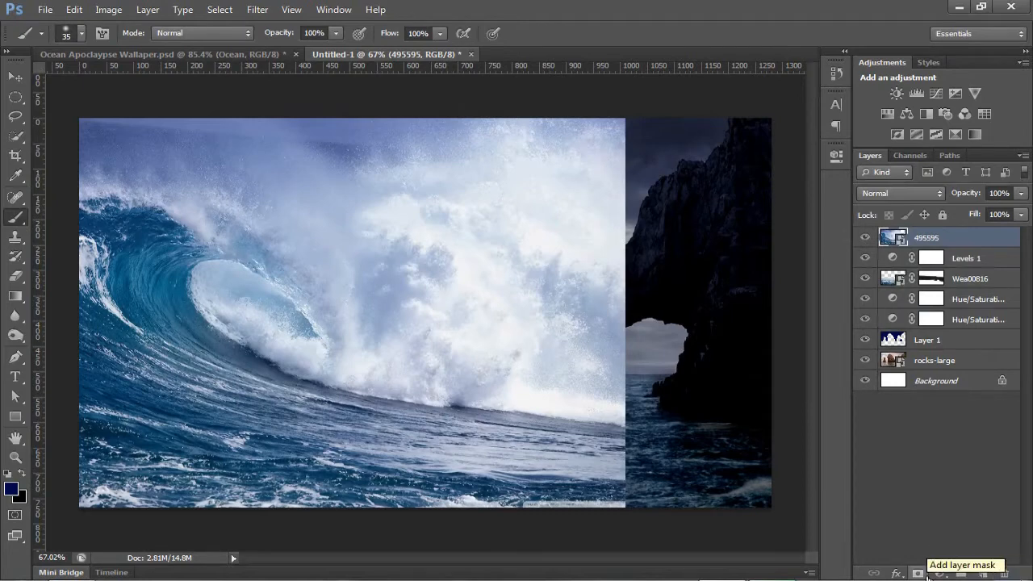
Enlarge the brush to 250 px and mask the wave photo so it shows only around the small leftmost rock.
{"action": "left_click", "coordinate": [918, 574]}
{"action": "key", "text": "bracketright"}
{"action": "key", "text": "bracketright"}
{"action": "key", "text": "bracketright"}
{"action": "key", "text": "bracketright"}
{"action": "key", "text": "bracketright"}
{"action": "key", "text": "bracketright"}
{"action": "key", "text": "bracketright"}
{"action": "key", "text": "bracketright"}
{"action": "key", "text": "bracketright"}
{"action": "key", "text": "bracketright"}
{"action": "key", "text": "bracketright"}
{"action": "key", "text": "bracketright"}
{"action": "key", "text": "bracketright"}
{"action": "key", "text": "bracketright"}
{"action": "key", "text": "bracketright"}
{"action": "key", "text": "bracketright"}
{"action": "key", "text": "bracketright"}
{"action": "left_click_drag", "start_coordinate": [974, 196], "coordinate": [929, 194]}
{"action": "mouse_move", "coordinate": [390, 109]}
{"action": "left_mouse_down"}
{"action": "mouse_move", "coordinate": [589, 263]}
{"action": "mouse_move", "coordinate": [540, 196]}
{"action": "left_mouse_up"}
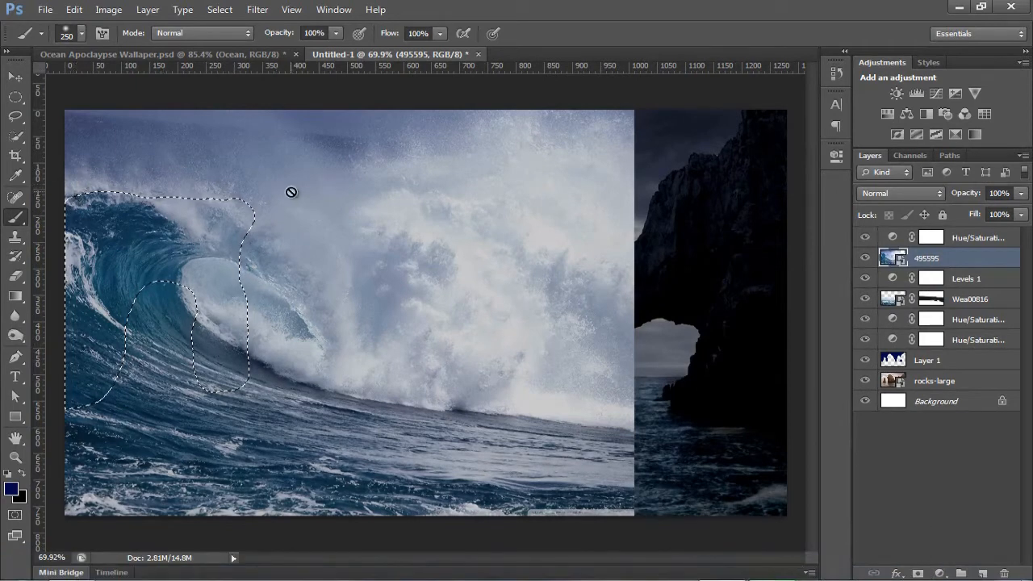
{"action": "left_click", "coordinate": [918, 573]}
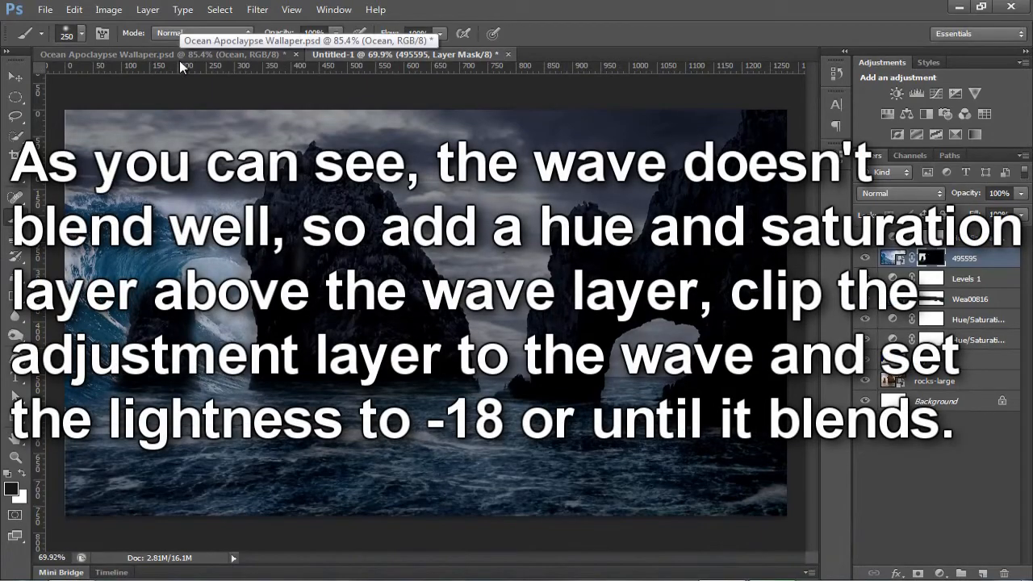
Examine the Wave layer's mask and its selection outline in Ocean Apoclaypse Wallaper.psd, and return to the Untitled-1 document.
{"action": "left_click", "coordinate": [180, 61]}
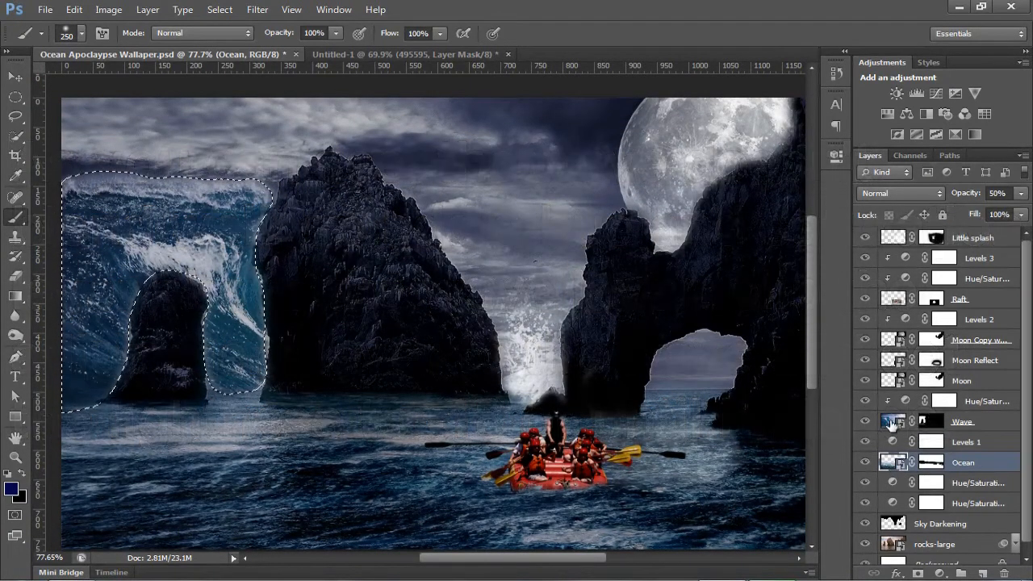
{"action": "left_click", "coordinate": [932, 421]}
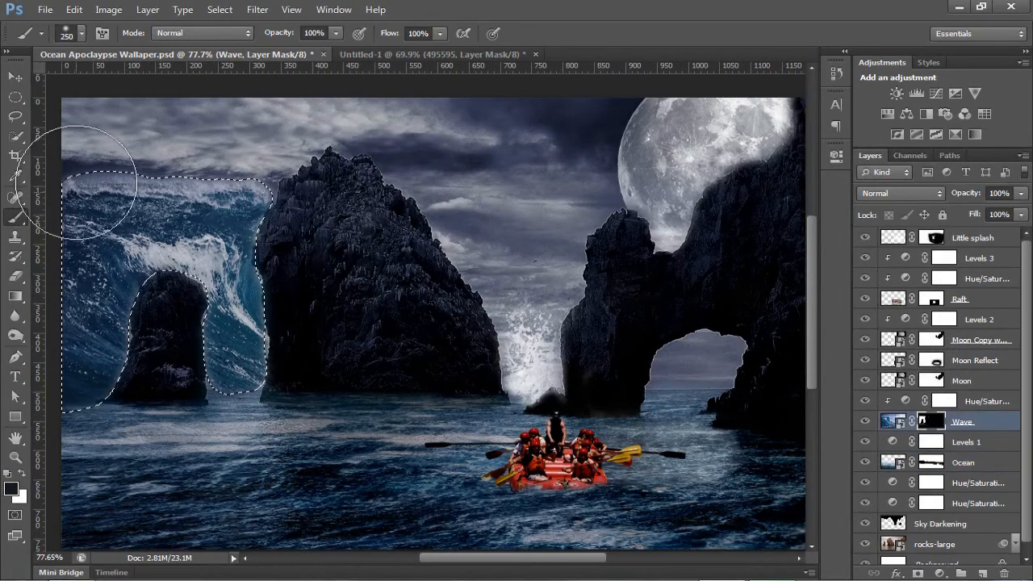
{"action": "left_click", "coordinate": [19, 102]}
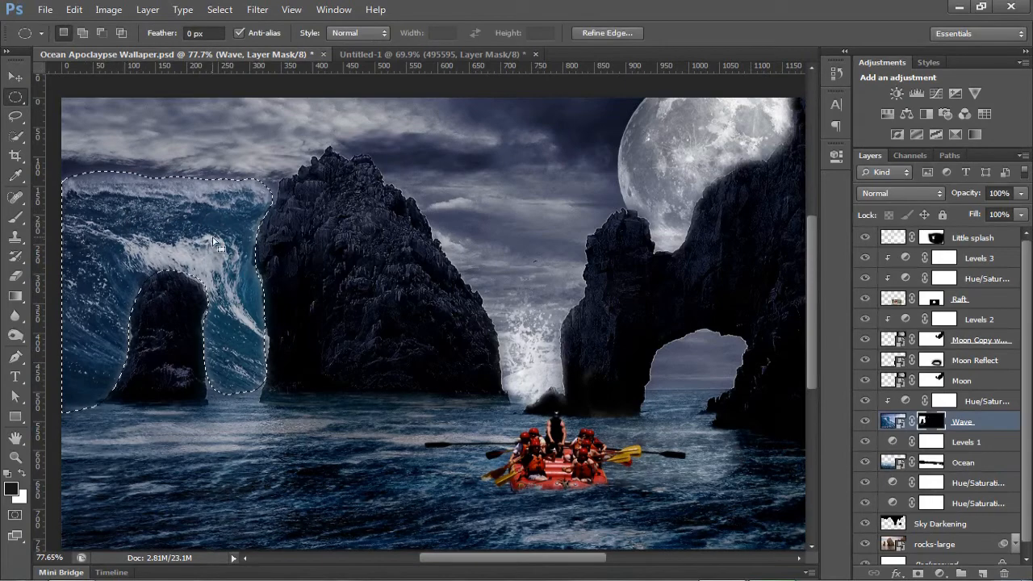
{"action": "left_click_drag", "start_coordinate": [152, 235], "coordinate": [153, 273]}
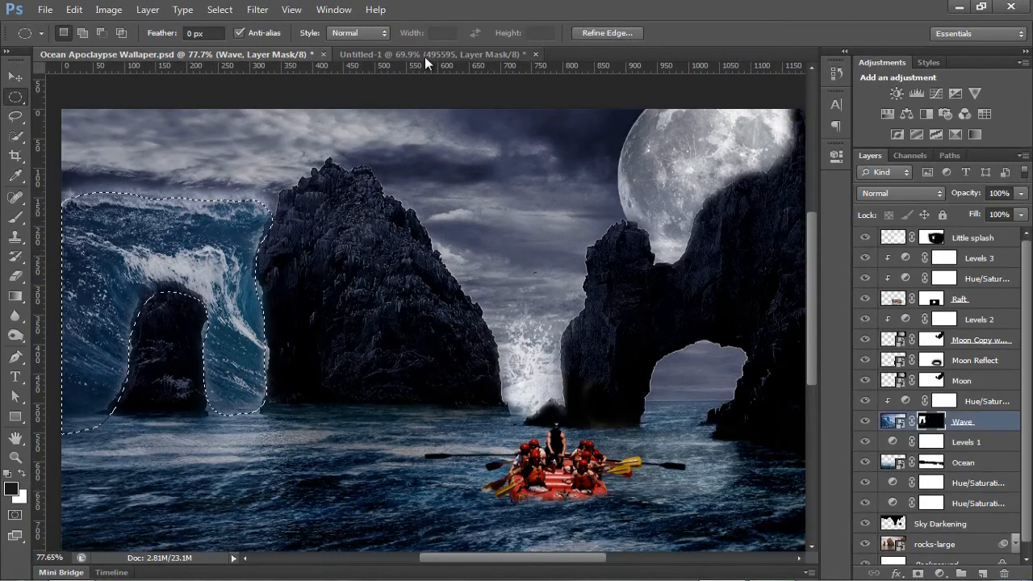
{"action": "left_click", "coordinate": [424, 55]}
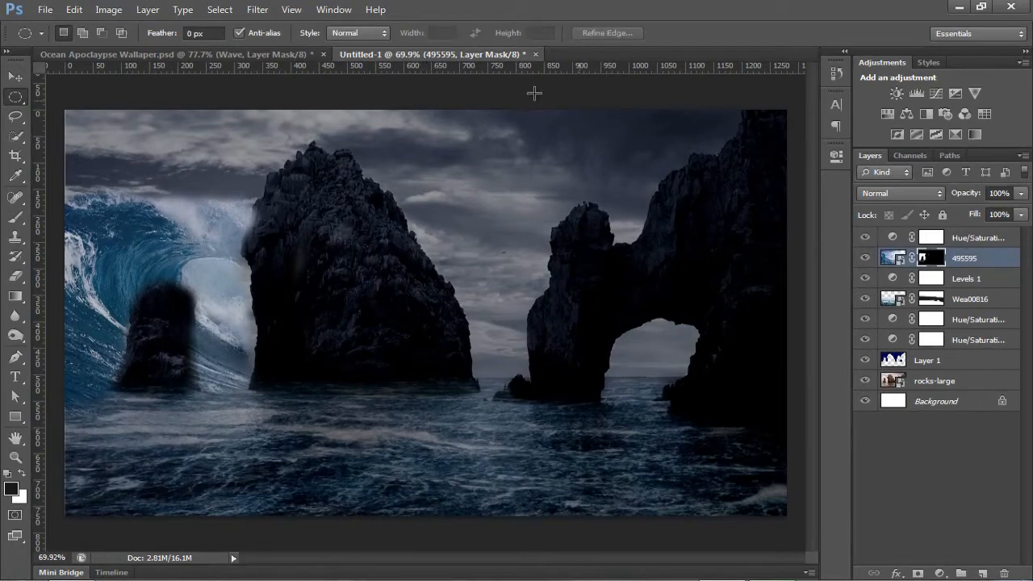
Place the full-moon photo above the uppermost Hue/Saturation layer, scale it to about 24%, and move it over the sky above the arch.
{"action": "left_click", "coordinate": [967, 240]}
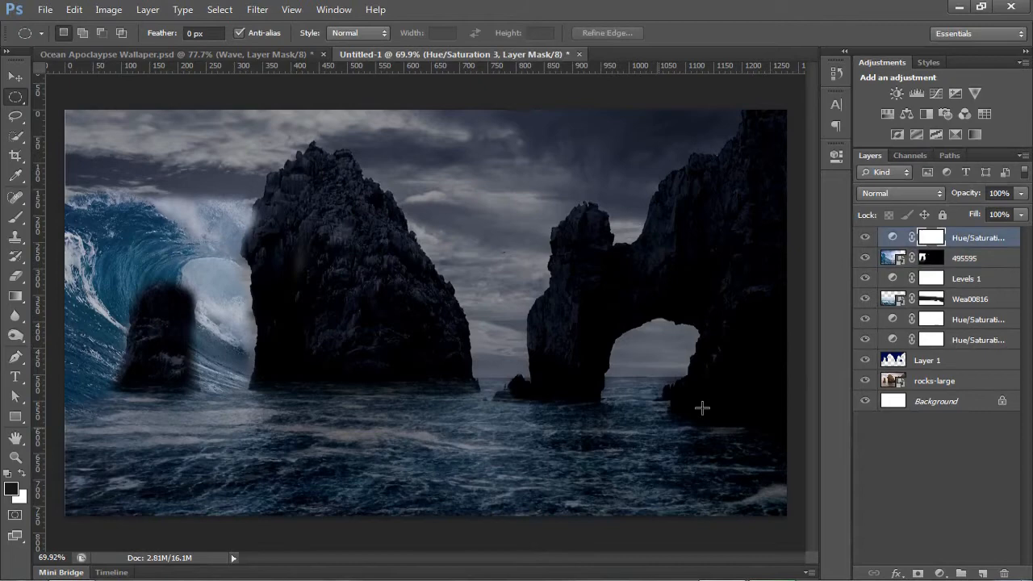
{"action": "left_click", "coordinate": [71, 565]}
{"action": "left_click_drag", "start_coordinate": [554, 134], "coordinate": [312, 345]}
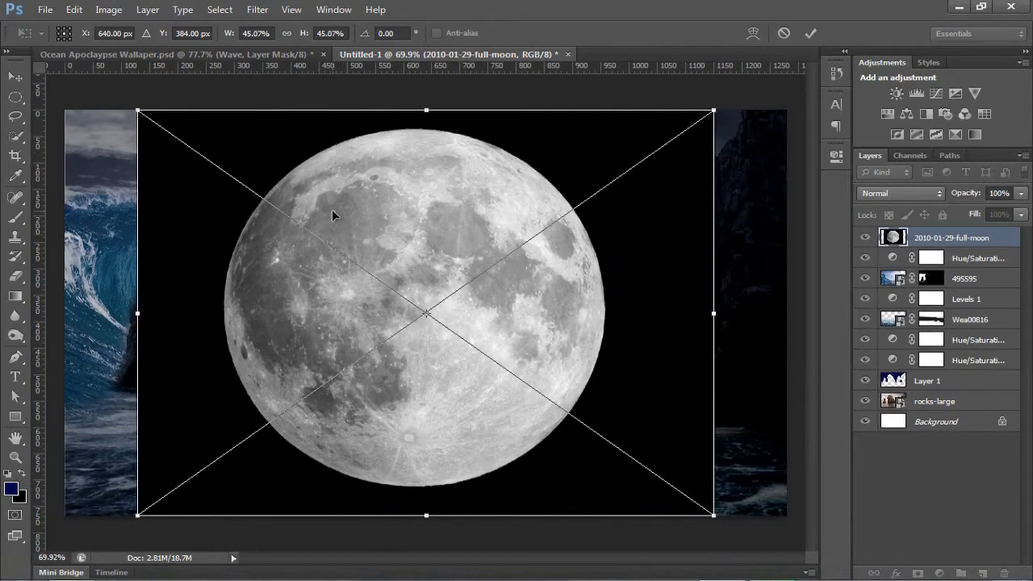
{"action": "left_click_drag", "start_coordinate": [137, 111], "coordinate": [403, 299]}
{"action": "left_click_drag", "start_coordinate": [590, 348], "coordinate": [734, 105]}
Set the moon's blend mode to Screen and commit its placement at X 1100.5 px, Y 96 px.
{"action": "left_click", "coordinate": [918, 199]}
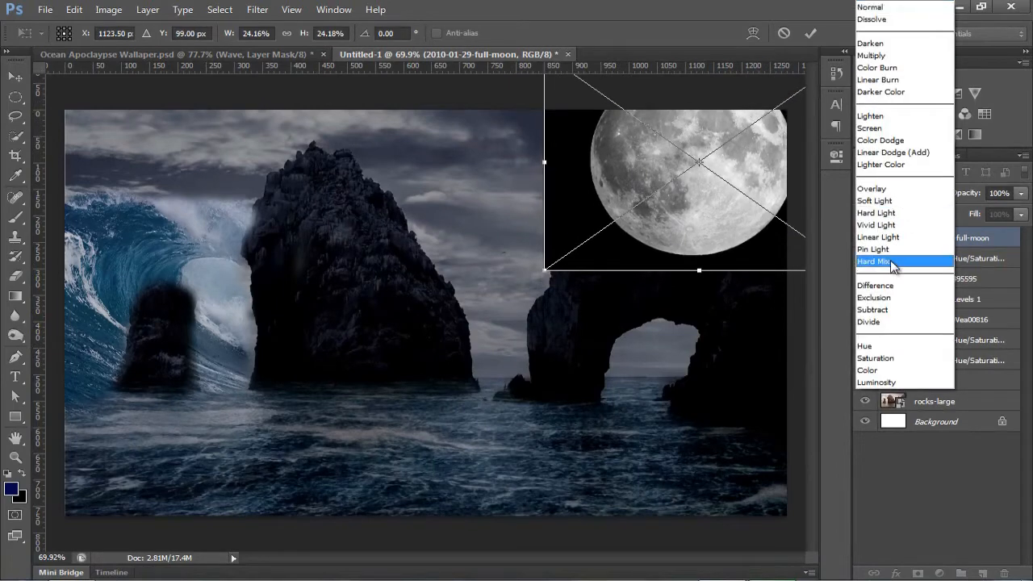
{"action": "left_click", "coordinate": [871, 128]}
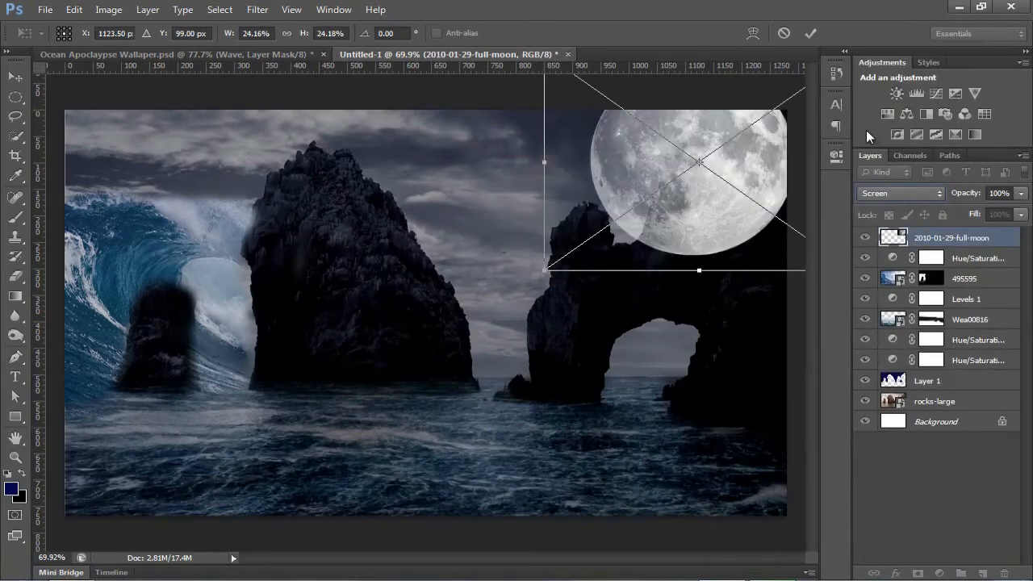
{"action": "mouse_move", "coordinate": [702, 225]}
{"action": "left_mouse_down"}
{"action": "mouse_move", "coordinate": [689, 226]}
{"action": "mouse_move", "coordinate": [710, 246]}
{"action": "mouse_move", "coordinate": [711, 280]}
{"action": "mouse_move", "coordinate": [638, 260]}
{"action": "mouse_move", "coordinate": [688, 218]}
{"action": "left_mouse_up"}
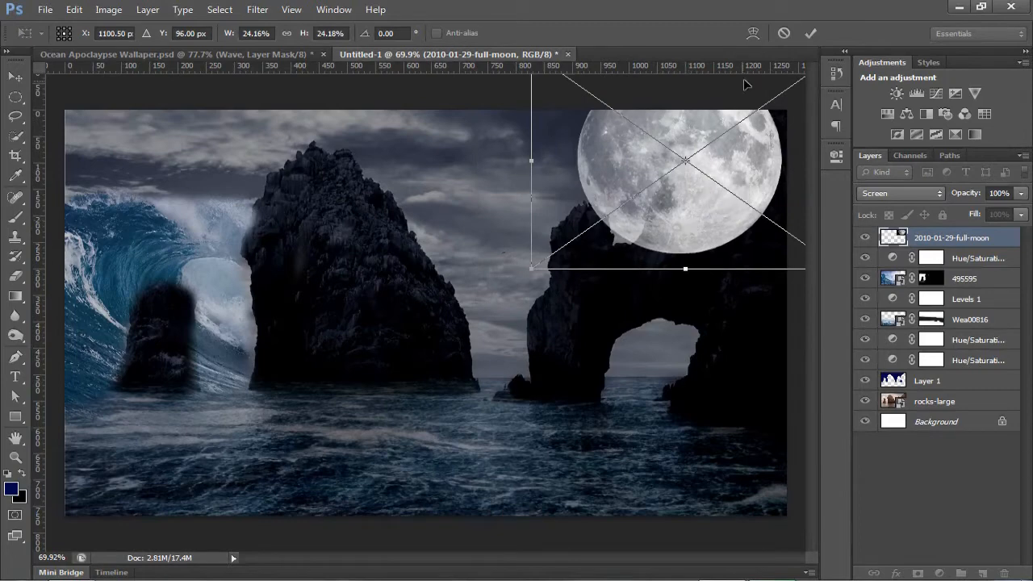
{"action": "left_click", "coordinate": [807, 33]}
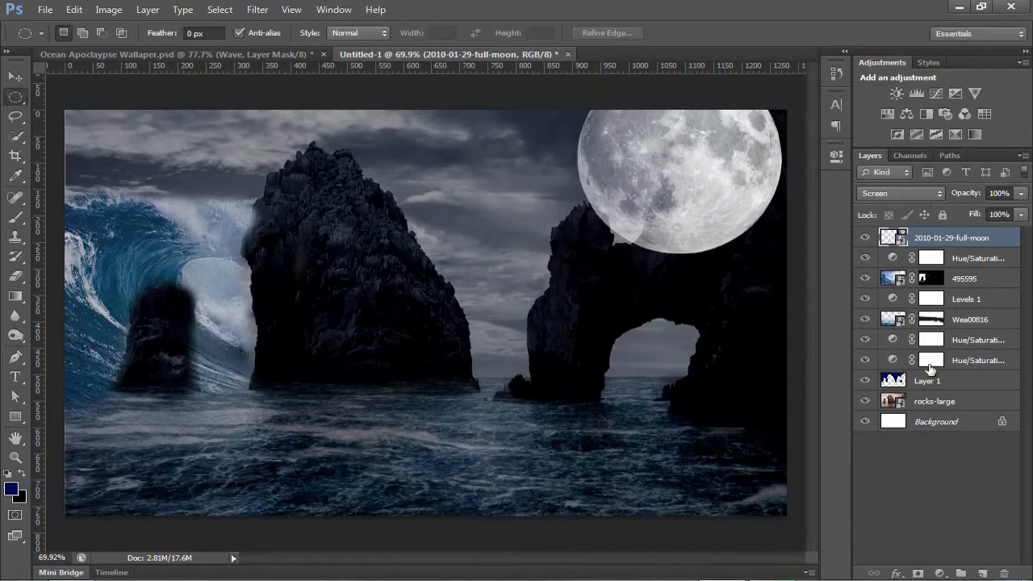
Add a layer mask to the moon and paint black with a 175 px brush where it overlaps the arch's tall rock.
{"action": "left_click", "coordinate": [917, 571]}
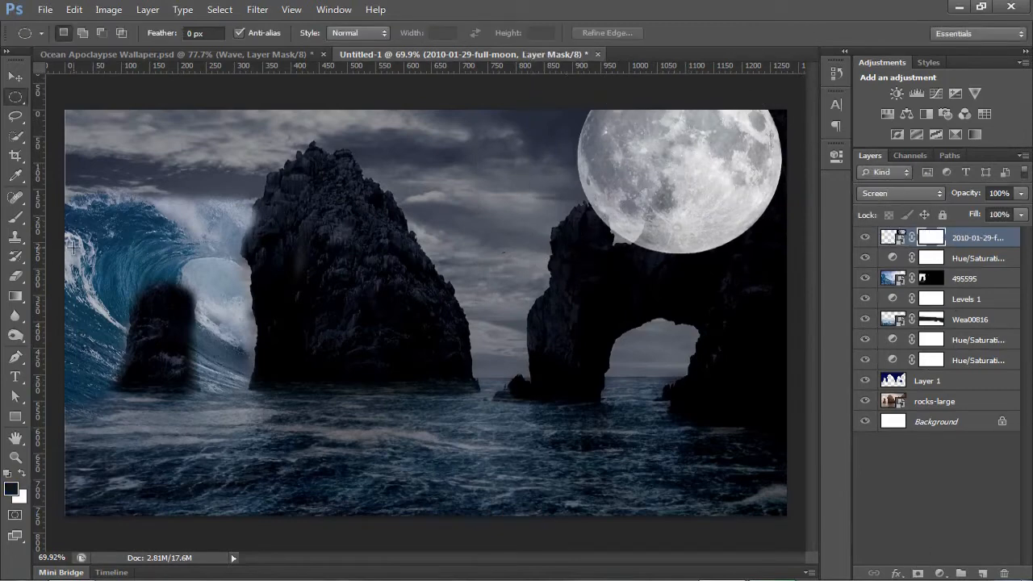
{"action": "left_click", "coordinate": [16, 216]}
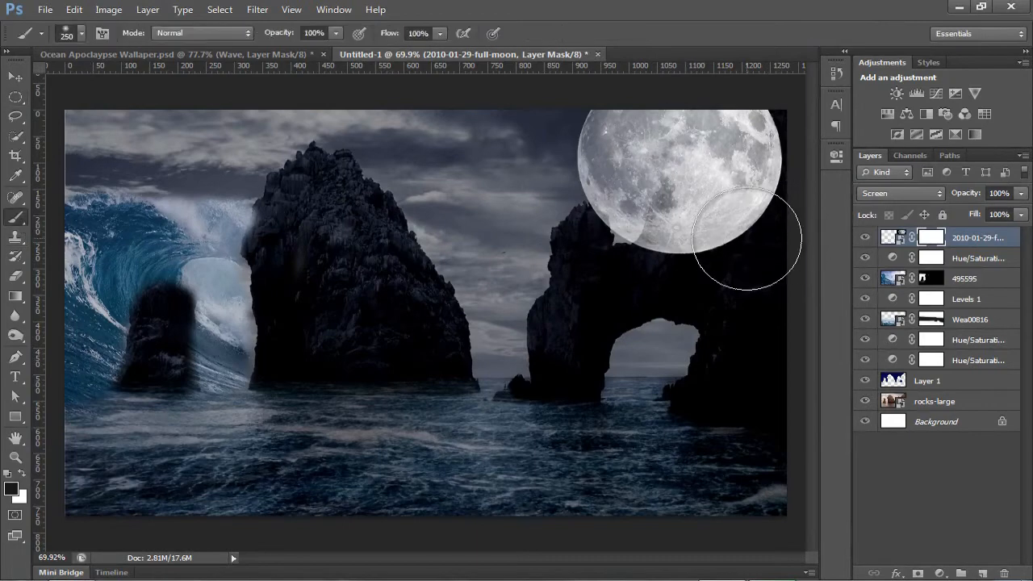
{"action": "key", "text": "bracketleft"}
{"action": "key", "text": "bracketleft"}
{"action": "mouse_move", "coordinate": [722, 249]}
{"action": "left_mouse_down"}
{"action": "mouse_move", "coordinate": [663, 289]}
{"action": "mouse_move", "coordinate": [700, 254]}
{"action": "mouse_move", "coordinate": [734, 264]}
{"action": "mouse_move", "coordinate": [782, 239]}
{"action": "left_mouse_up"}
{"action": "scroll", "coordinate": [782, 239], "scroll_direction": "up", "scroll_amount": 2}
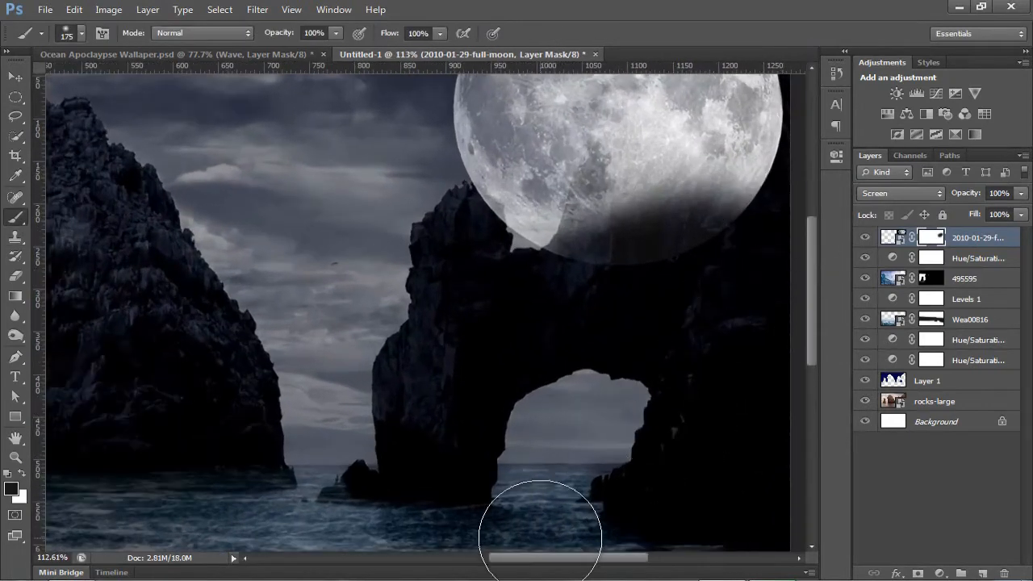
{"action": "left_click_drag", "start_coordinate": [521, 553], "coordinate": [549, 553]}
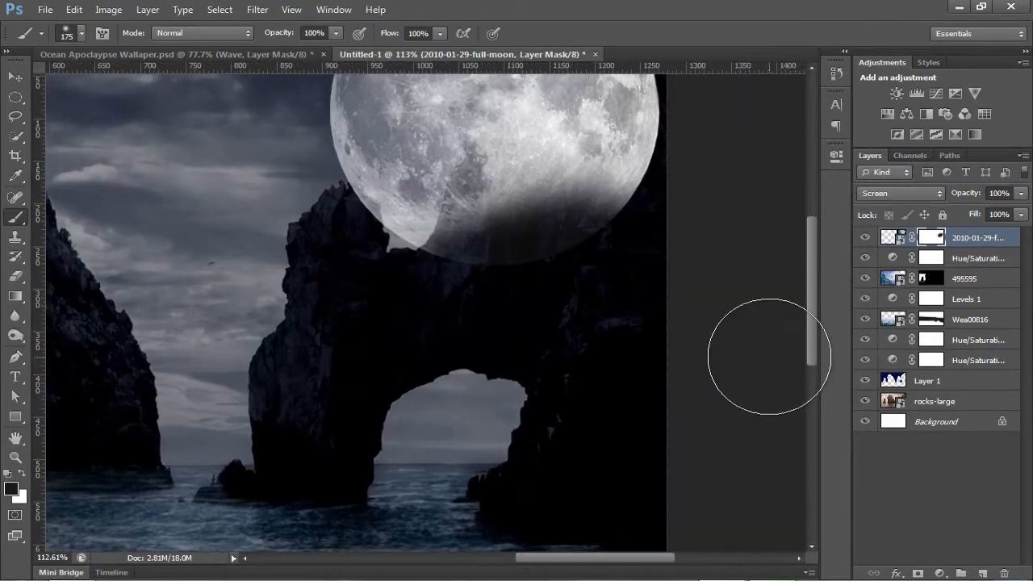
{"action": "left_click_drag", "start_coordinate": [807, 319], "coordinate": [807, 267]}
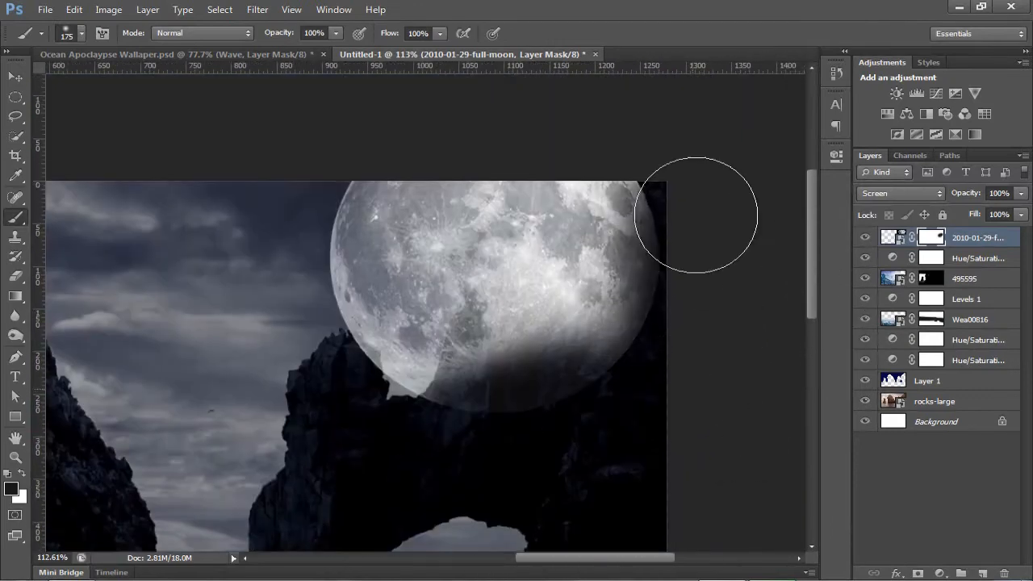
{"action": "mouse_move", "coordinate": [703, 311]}
{"action": "left_mouse_down"}
{"action": "mouse_move", "coordinate": [570, 383]}
{"action": "mouse_move", "coordinate": [684, 305]}
{"action": "mouse_move", "coordinate": [593, 388]}
{"action": "mouse_move", "coordinate": [468, 448]}
{"action": "mouse_move", "coordinate": [465, 409]}
{"action": "mouse_move", "coordinate": [478, 427]}
{"action": "mouse_move", "coordinate": [547, 408]}
{"action": "mouse_move", "coordinate": [449, 423]}
{"action": "mouse_move", "coordinate": [469, 368]}
{"action": "left_mouse_up"}
Reduce the brush to 30 px while painting black on the moon mask along the inner slope of the arch's tall rock.
{"action": "key", "text": "bracketleft"}
{"action": "key", "text": "bracketleft"}
{"action": "key", "text": "bracketleft"}
{"action": "key", "text": "bracketleft"}
{"action": "scroll", "coordinate": [533, 367], "scroll_direction": "up", "scroll_amount": 3}
{"action": "key", "text": "bracketleft"}
{"action": "key", "text": "bracketleft"}
{"action": "key", "text": "bracketleft"}
{"action": "key", "text": "bracketleft"}
{"action": "mouse_move", "coordinate": [431, 330]}
{"action": "left_mouse_down"}
{"action": "mouse_move", "coordinate": [433, 298]}
{"action": "mouse_move", "coordinate": [420, 357]}
{"action": "mouse_move", "coordinate": [432, 289]}
{"action": "mouse_move", "coordinate": [438, 310]}
{"action": "mouse_move", "coordinate": [448, 269]}
{"action": "left_mouse_up"}
{"action": "key", "text": "bracketleft"}
{"action": "key", "text": "bracketleft"}
{"action": "key", "text": "bracketleft"}
Lower the moon layer's opacity to 54% and paint black on its mask over the tall rock face up to its ridge.
{"action": "left_click", "coordinate": [993, 193]}
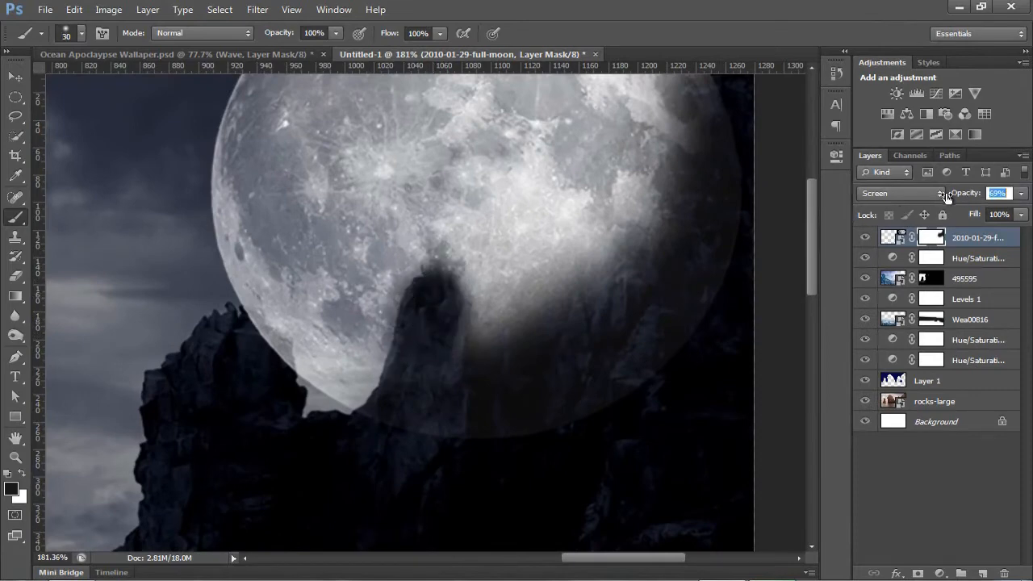
{"action": "type", "text": "54"}
{"action": "key", "text": "Return"}
{"action": "key", "text": "bracketleft"}
{"action": "left_click_drag", "start_coordinate": [466, 323], "coordinate": [496, 357]}
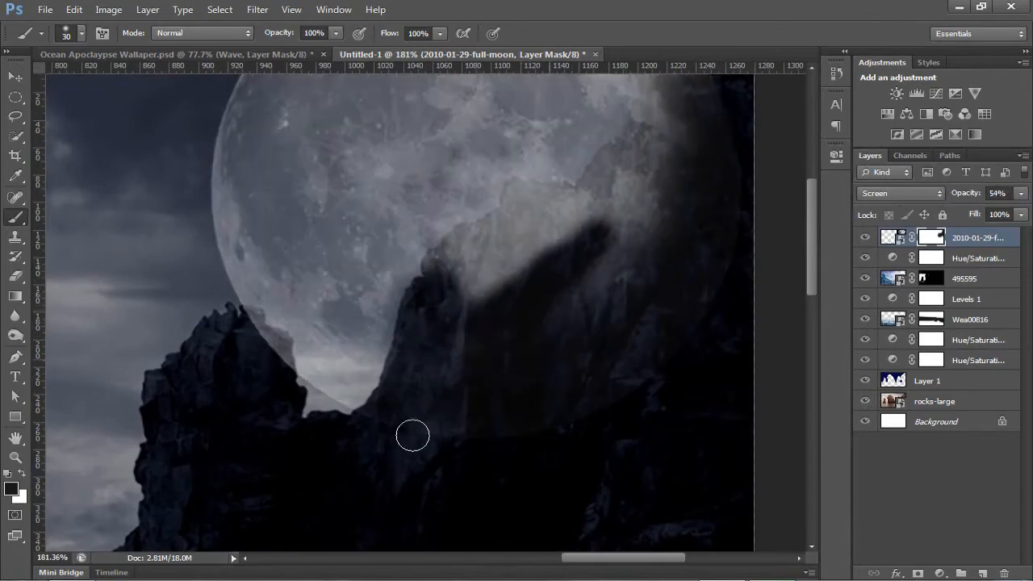
{"action": "mouse_move", "coordinate": [521, 300]}
{"action": "left_mouse_down"}
{"action": "mouse_move", "coordinate": [501, 274]}
{"action": "mouse_move", "coordinate": [452, 261]}
{"action": "mouse_move", "coordinate": [463, 244]}
{"action": "mouse_move", "coordinate": [509, 254]}
{"action": "mouse_move", "coordinate": [541, 215]}
{"action": "mouse_move", "coordinate": [521, 199]}
{"action": "mouse_move", "coordinate": [487, 240]}
{"action": "mouse_move", "coordinate": [581, 221]}
{"action": "mouse_move", "coordinate": [569, 214]}
{"action": "mouse_move", "coordinate": [574, 205]}
{"action": "mouse_move", "coordinate": [524, 203]}
{"action": "mouse_move", "coordinate": [568, 209]}
{"action": "mouse_move", "coordinate": [600, 298]}
{"action": "left_mouse_up"}
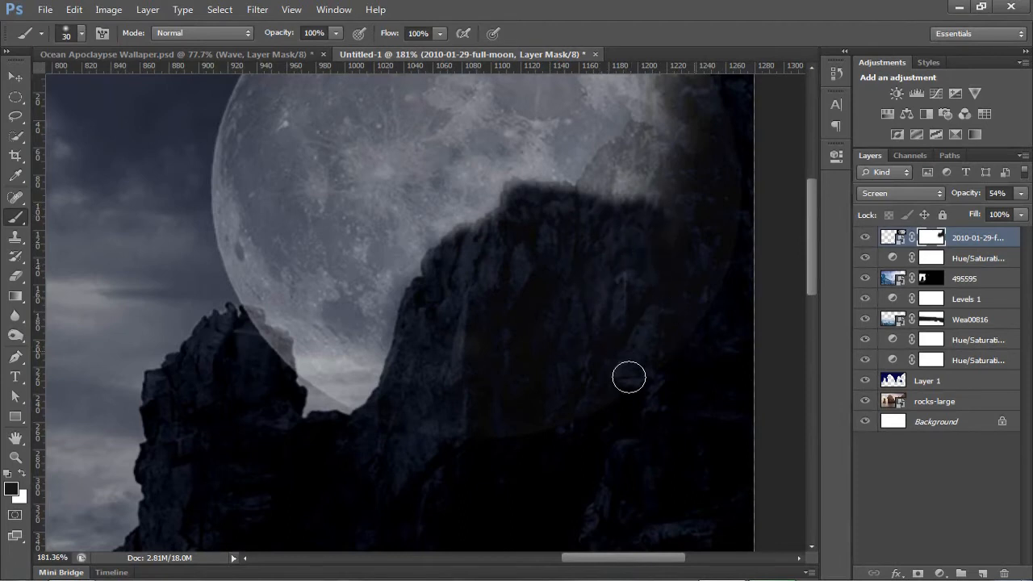
Paint black on the moon mask over the tall rock's upper ridge and the arch's smaller peak.
{"action": "left_click_drag", "start_coordinate": [808, 244], "coordinate": [812, 227]}
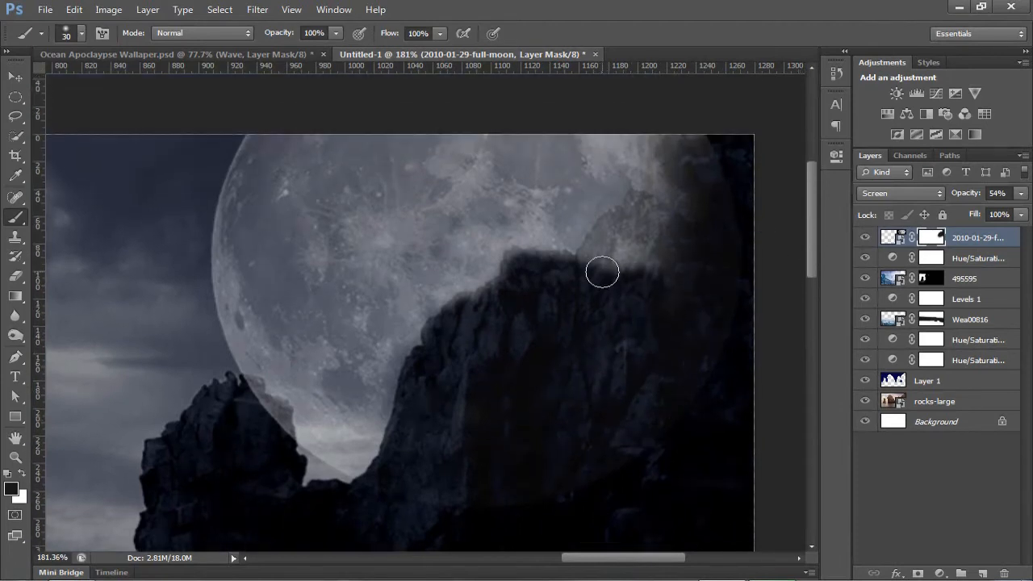
{"action": "mouse_move", "coordinate": [638, 280]}
{"action": "left_mouse_down"}
{"action": "mouse_move", "coordinate": [664, 200]}
{"action": "mouse_move", "coordinate": [684, 181]}
{"action": "mouse_move", "coordinate": [671, 185]}
{"action": "mouse_move", "coordinate": [681, 160]}
{"action": "mouse_move", "coordinate": [653, 189]}
{"action": "mouse_move", "coordinate": [661, 166]}
{"action": "mouse_move", "coordinate": [622, 246]}
{"action": "mouse_move", "coordinate": [593, 267]}
{"action": "mouse_move", "coordinate": [618, 231]}
{"action": "mouse_move", "coordinate": [605, 241]}
{"action": "mouse_move", "coordinate": [655, 209]}
{"action": "left_mouse_up"}
{"action": "mouse_move", "coordinate": [272, 443]}
{"action": "left_mouse_down"}
{"action": "mouse_move", "coordinate": [280, 411]}
{"action": "mouse_move", "coordinate": [279, 435]}
{"action": "mouse_move", "coordinate": [247, 387]}
{"action": "left_mouse_up"}
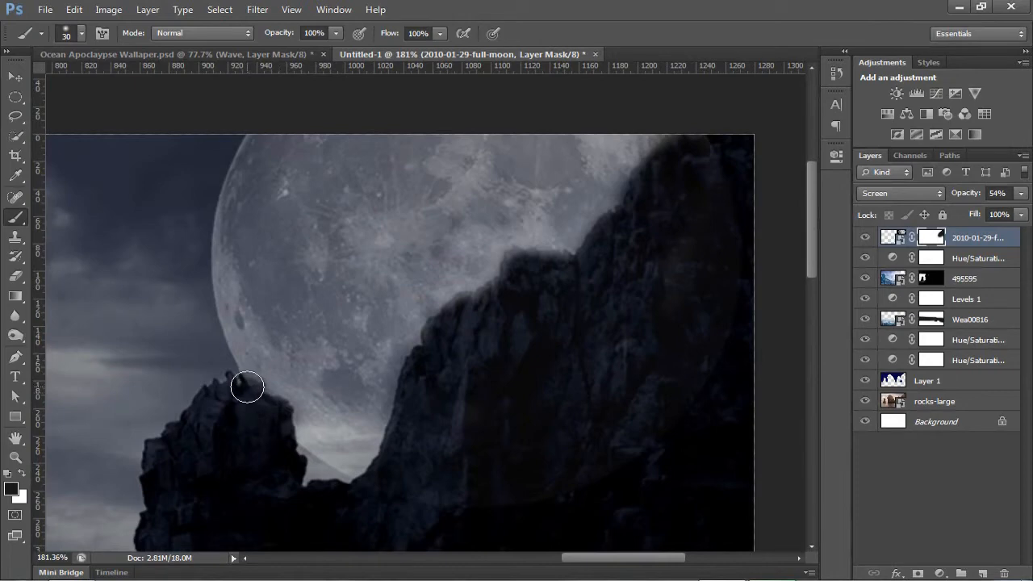
Raise the moon layer's opacity to 100%.
{"action": "scroll", "coordinate": [359, 505], "scroll_direction": "down", "scroll_amount": 5}
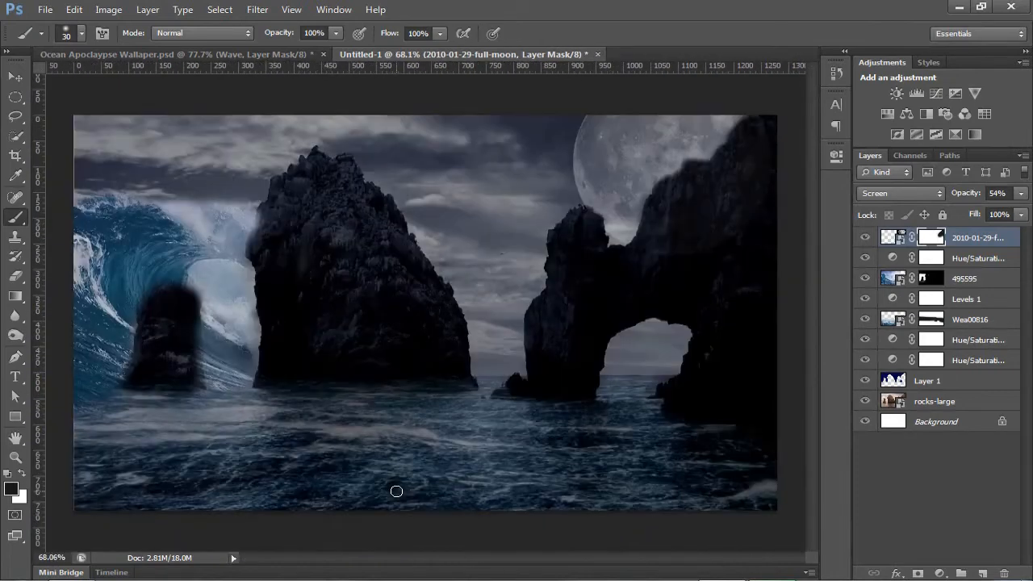
{"action": "left_click_drag", "start_coordinate": [962, 197], "coordinate": [1001, 197]}
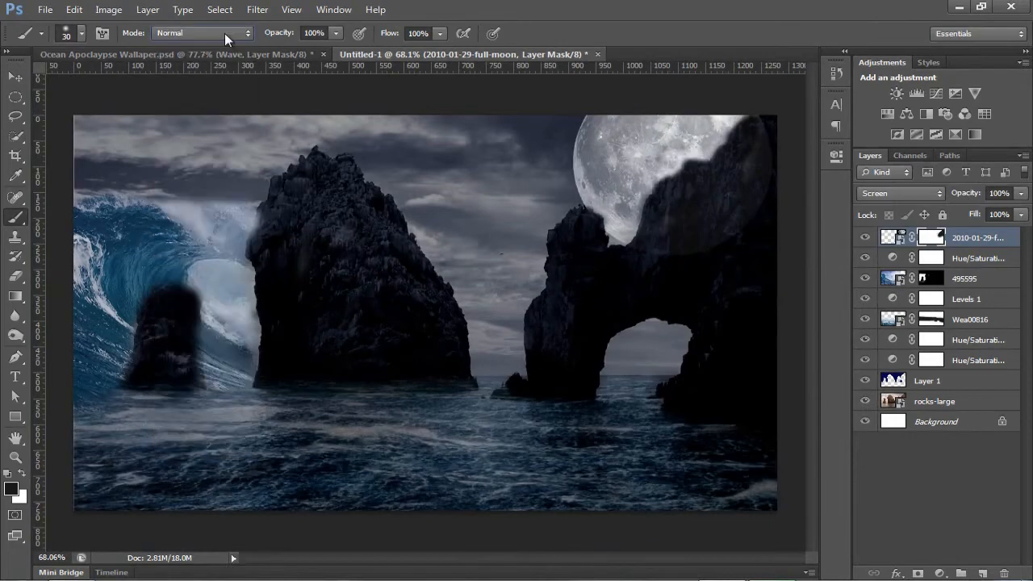
Rasterize the moon layer and erase its faint remains over the arch's tall rock with a 60 px eraser.
{"action": "left_click", "coordinate": [14, 275]}
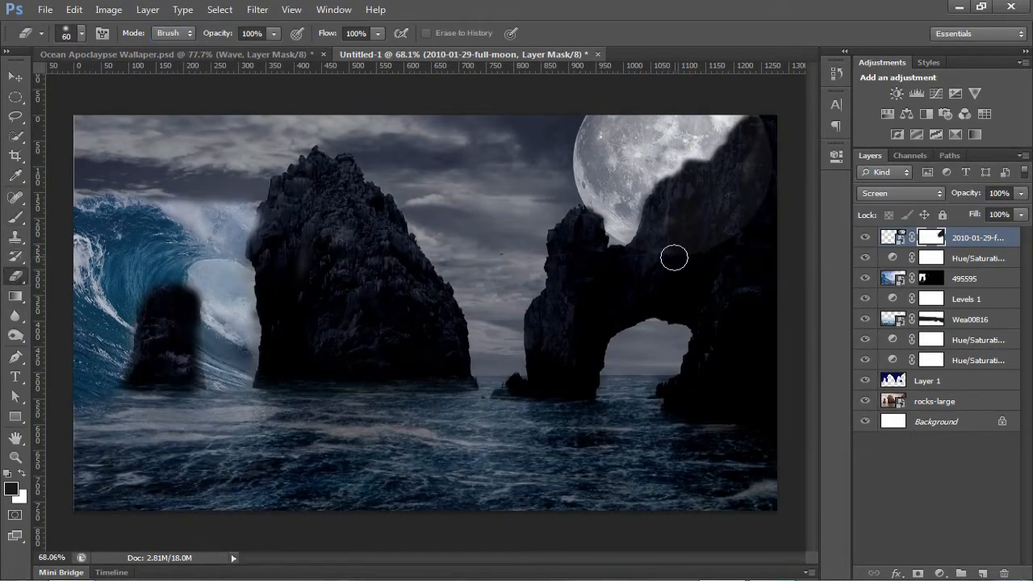
{"action": "scroll", "coordinate": [671, 255], "scroll_direction": "up", "scroll_amount": 3}
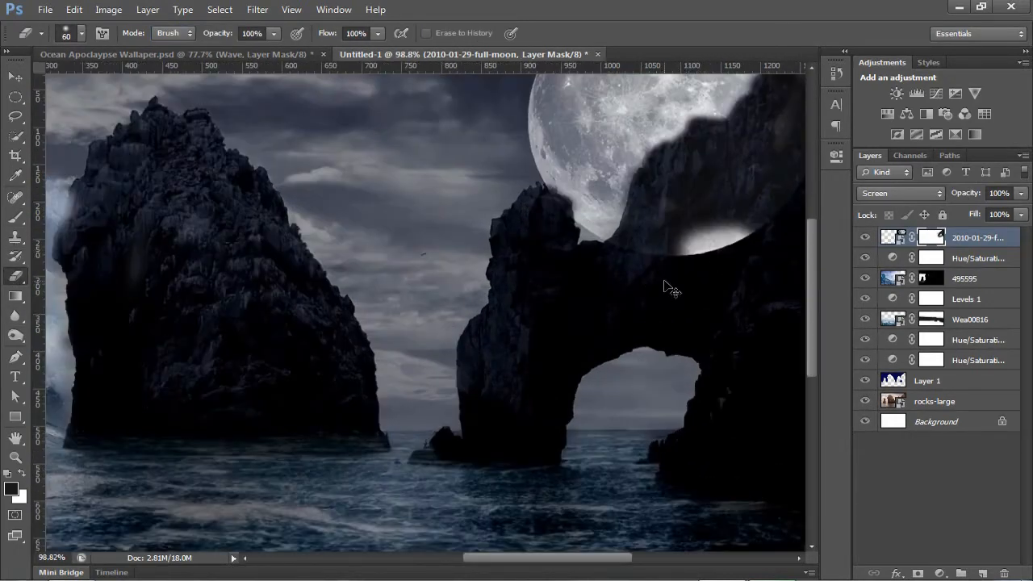
{"action": "left_click", "coordinate": [893, 237]}
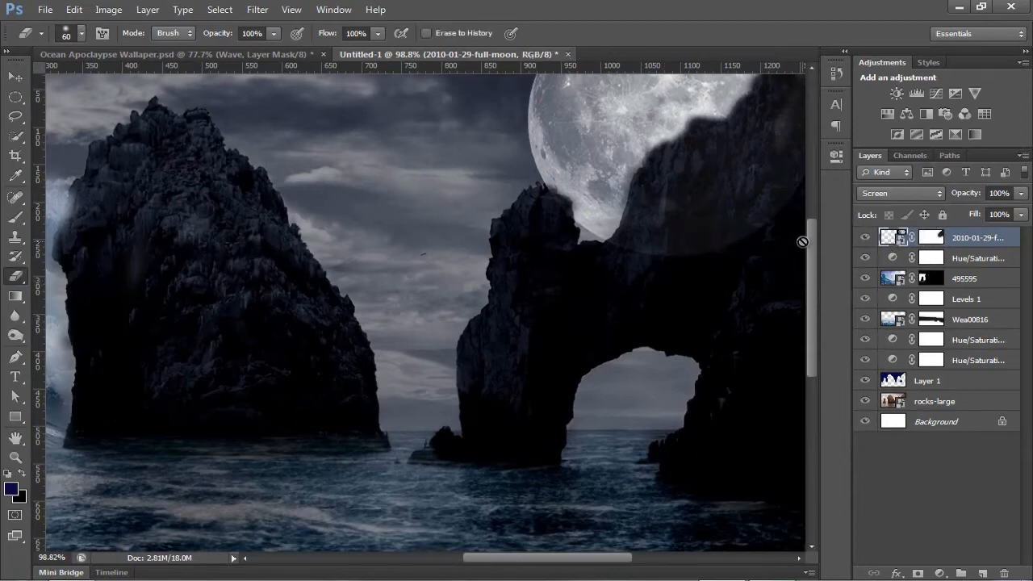
{"action": "left_click", "coordinate": [724, 239]}
{"action": "left_click", "coordinate": [531, 234]}
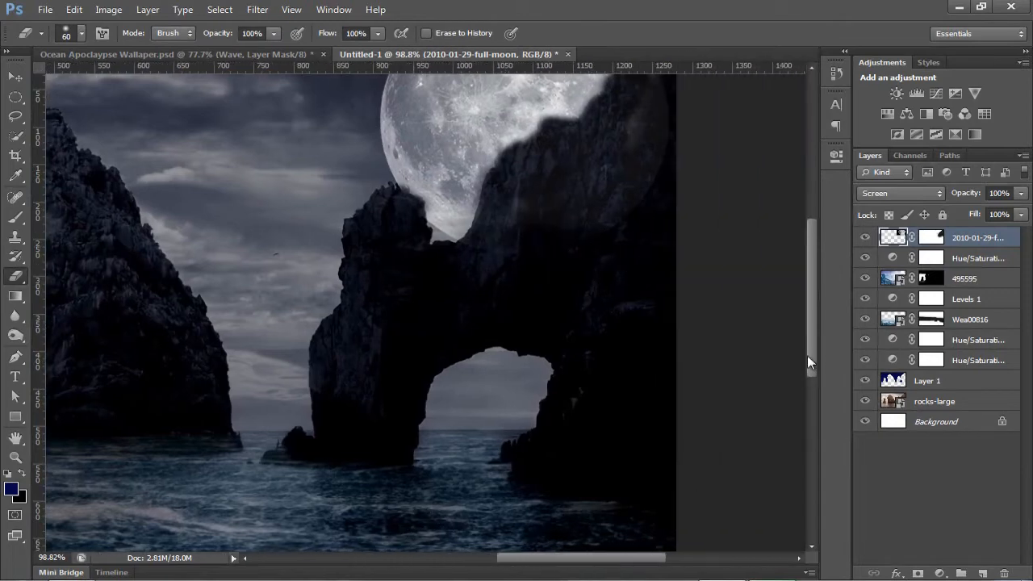
{"action": "left_click_drag", "start_coordinate": [808, 355], "coordinate": [811, 323]}
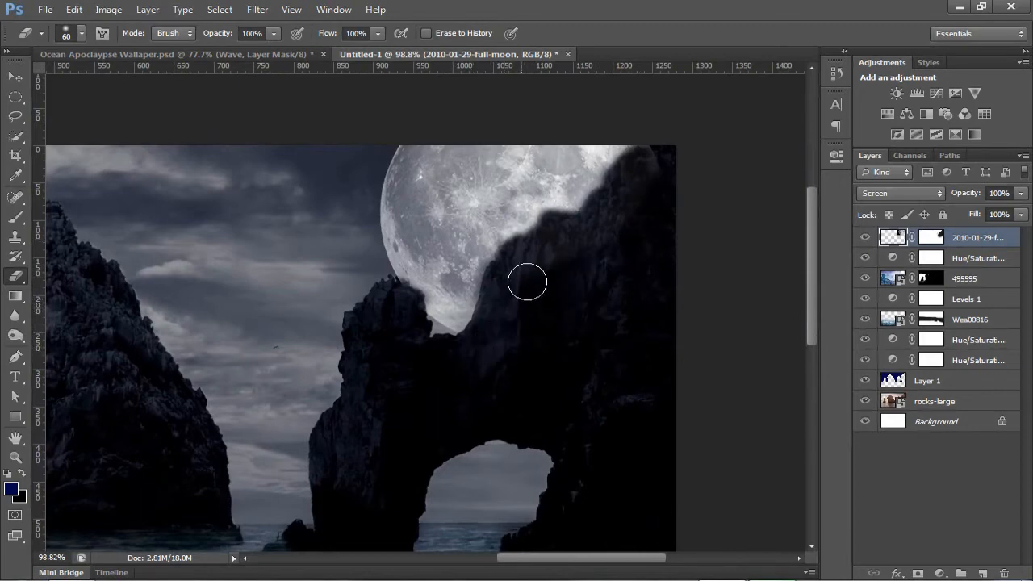
{"action": "mouse_move", "coordinate": [602, 232]}
{"action": "left_mouse_down"}
{"action": "mouse_move", "coordinate": [644, 195]}
{"action": "mouse_move", "coordinate": [651, 162]}
{"action": "left_mouse_up"}
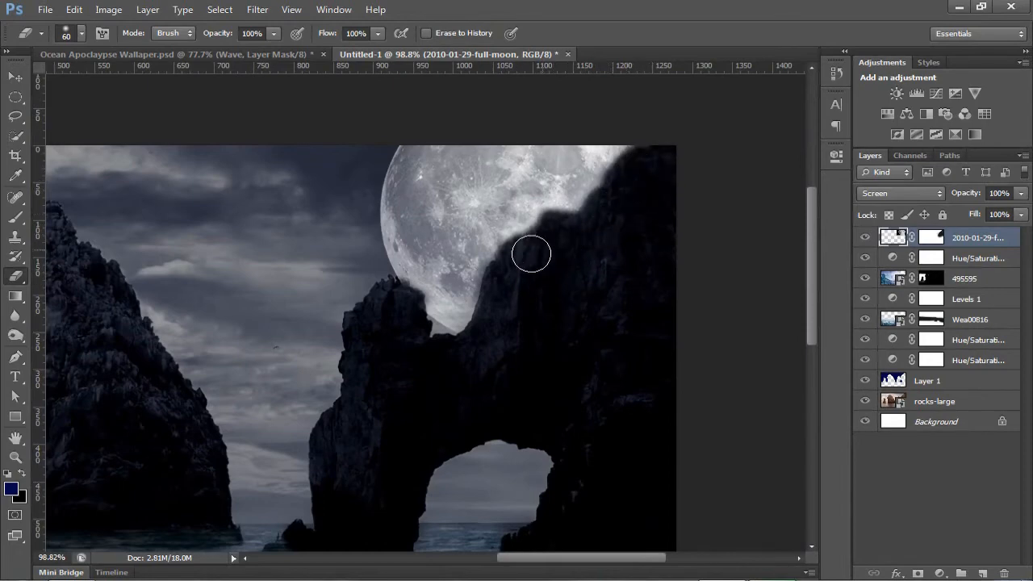
{"action": "scroll", "coordinate": [510, 399], "scroll_direction": "down", "scroll_amount": 5}
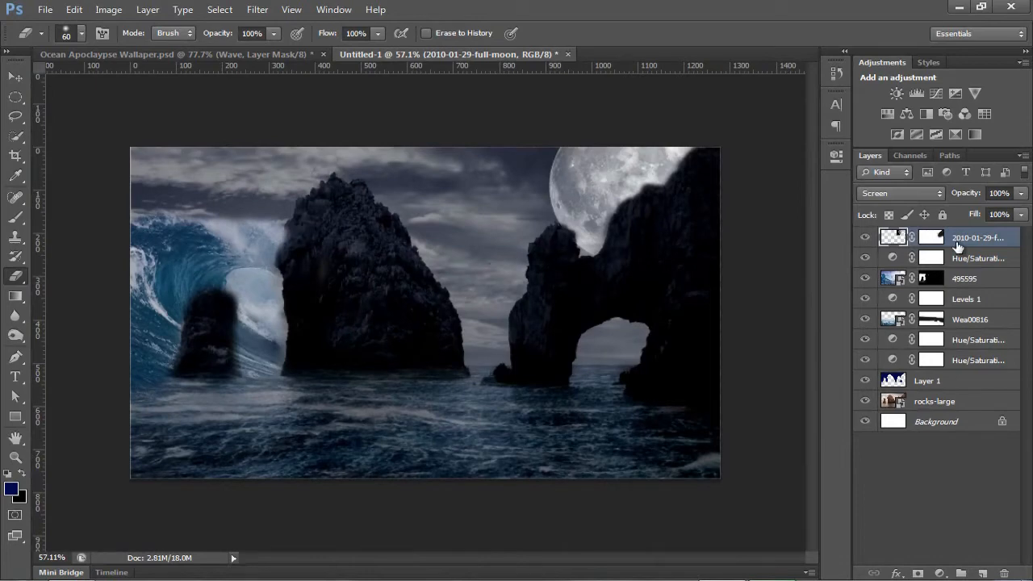
Duplicate the moon layer and add a Levels adjustment above it with black input 86 and midtone 0.35.
{"action": "key", "text": "ctrl+j"}
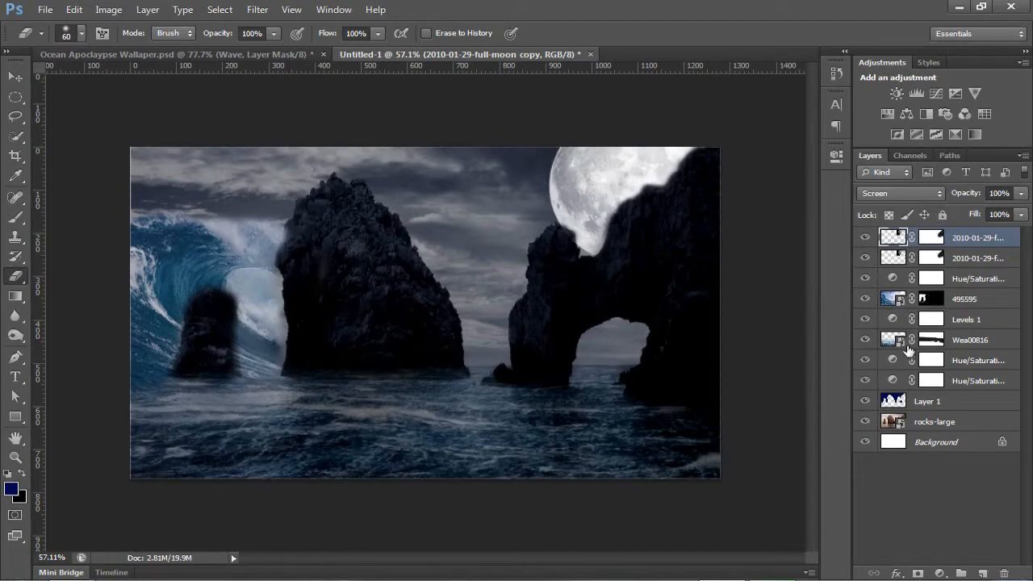
{"action": "left_click", "coordinate": [915, 93]}
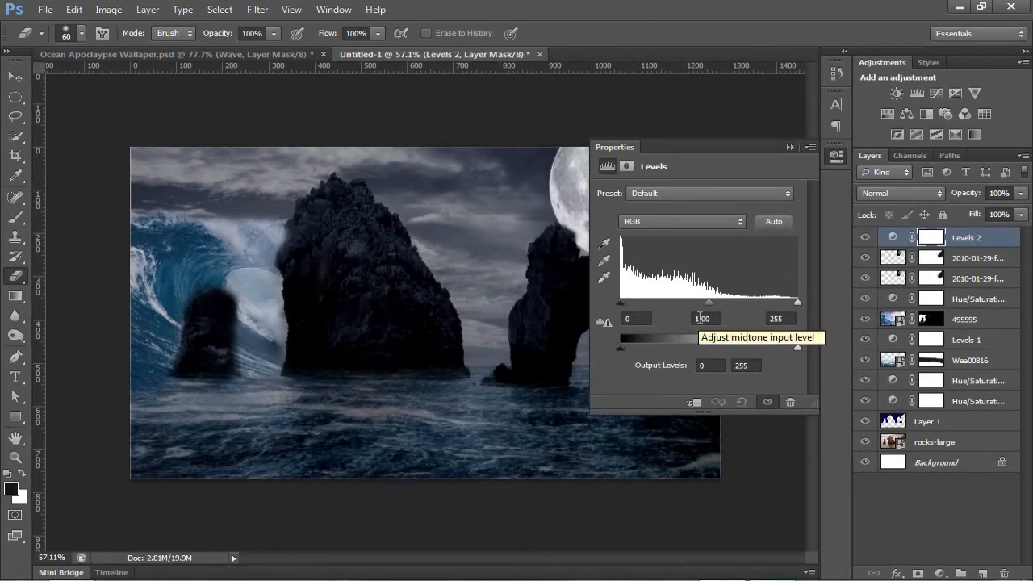
{"action": "left_click_drag", "start_coordinate": [620, 304], "coordinate": [680, 299]}
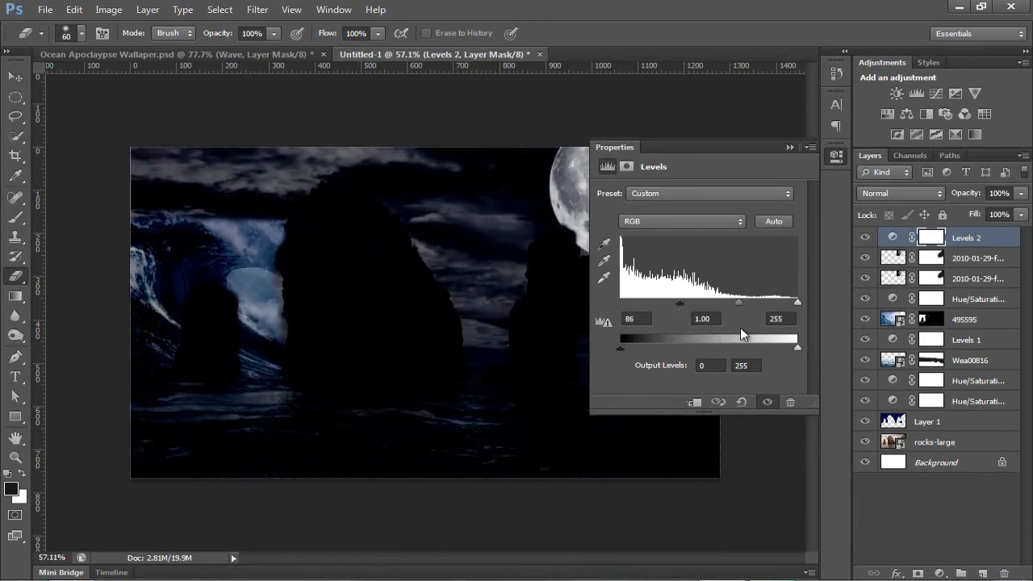
{"action": "left_click_drag", "start_coordinate": [739, 302], "coordinate": [774, 302]}
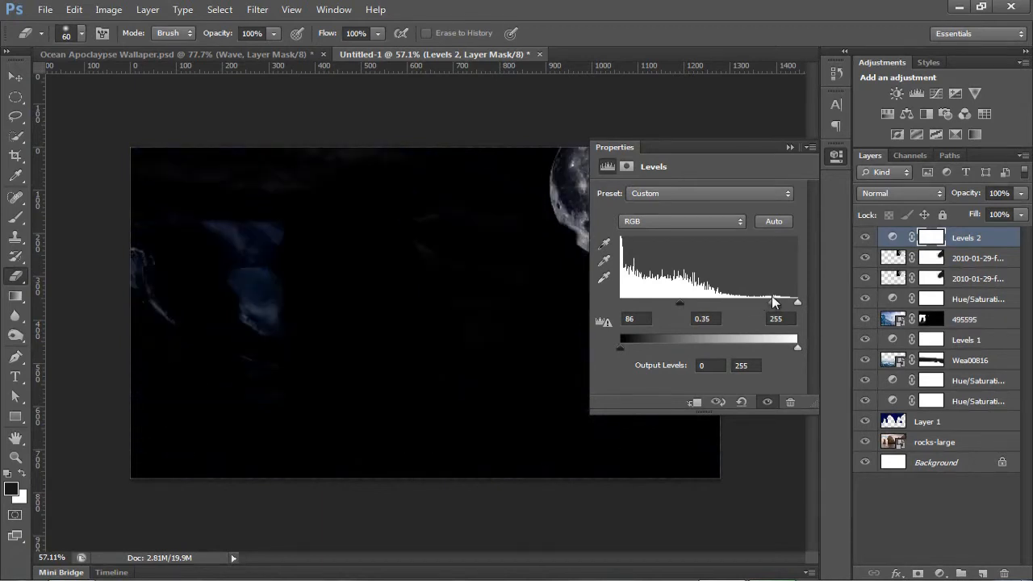
{"action": "left_click", "coordinate": [787, 148]}
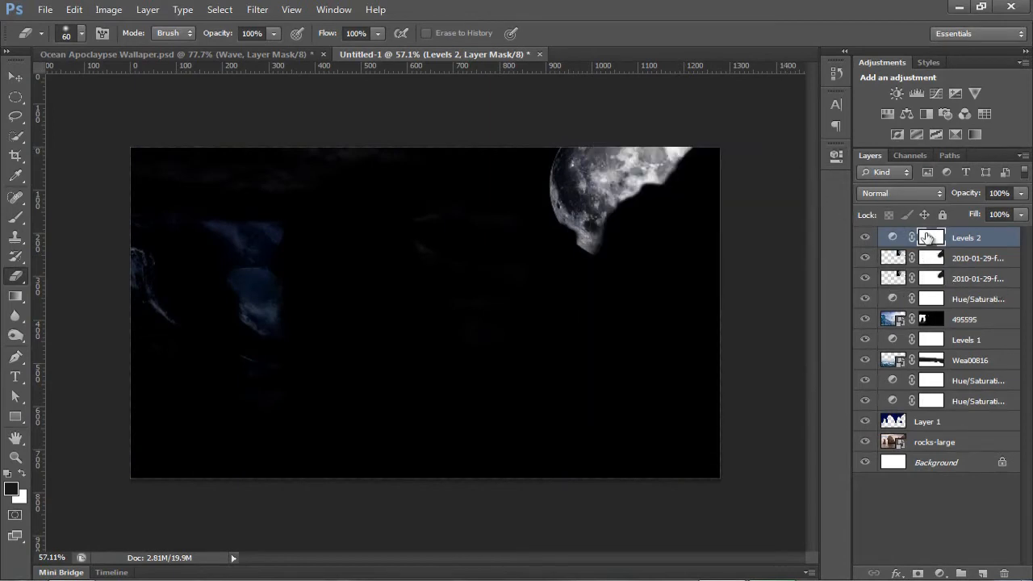
Clip the Levels 2 adjustment to the duplicated moon layer and toggle its visibility to compare the effect.
{"action": "left_click_drag", "start_coordinate": [931, 255], "coordinate": [933, 241]}
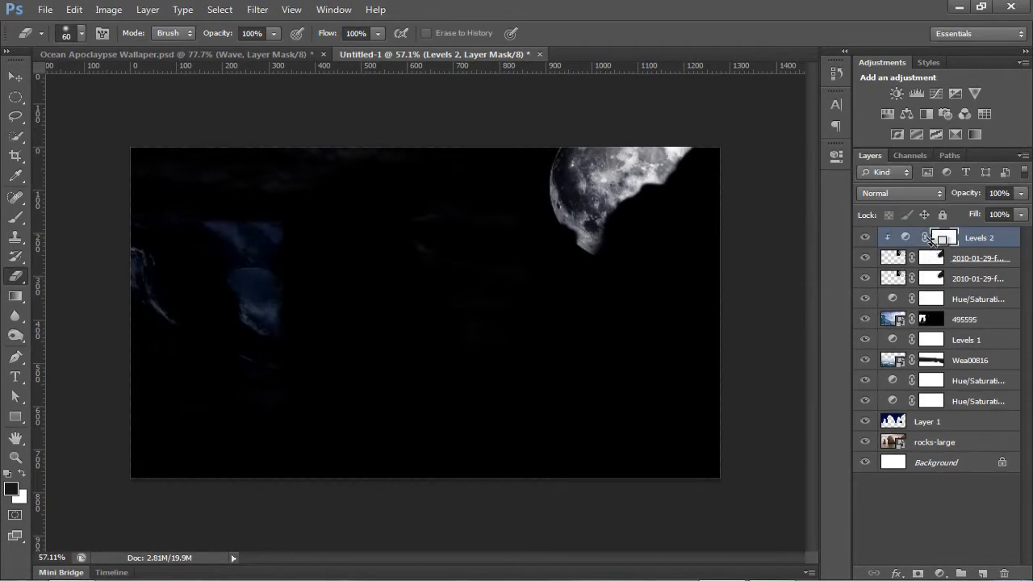
{"action": "left_click", "coordinate": [865, 238]}
{"action": "left_click", "coordinate": [866, 237]}
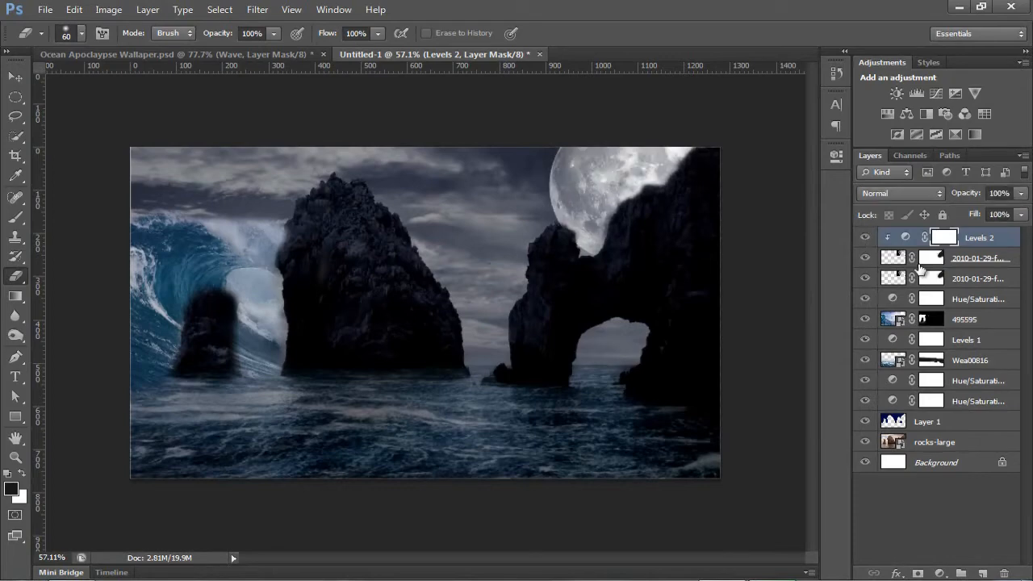
Rename the duplicated moon layer Moon Copy and the original moon layer Moon.
{"action": "double_click", "coordinate": [967, 260]}
{"action": "type", "text": "Moon Copy"}
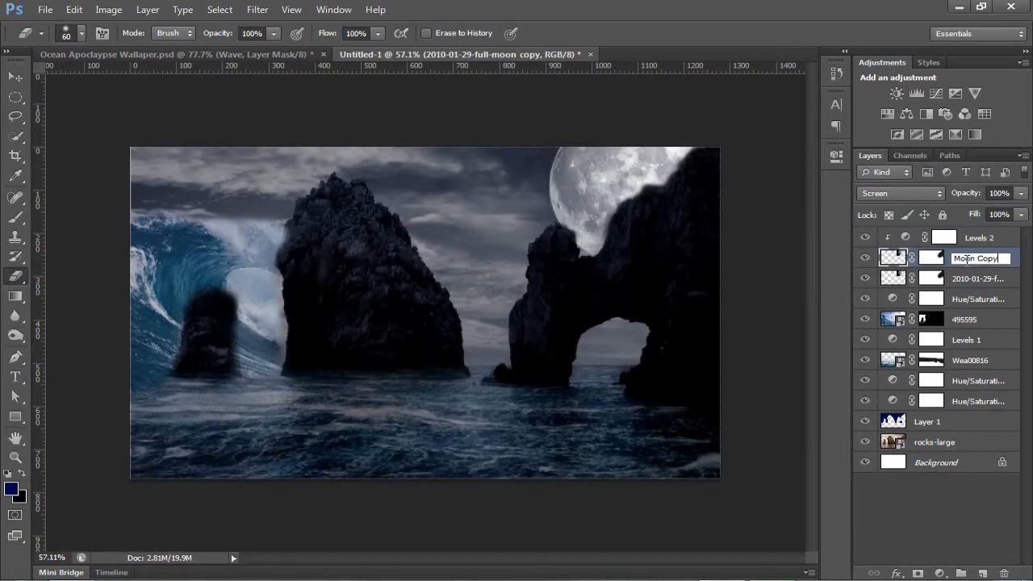
{"action": "key", "text": "Return"}
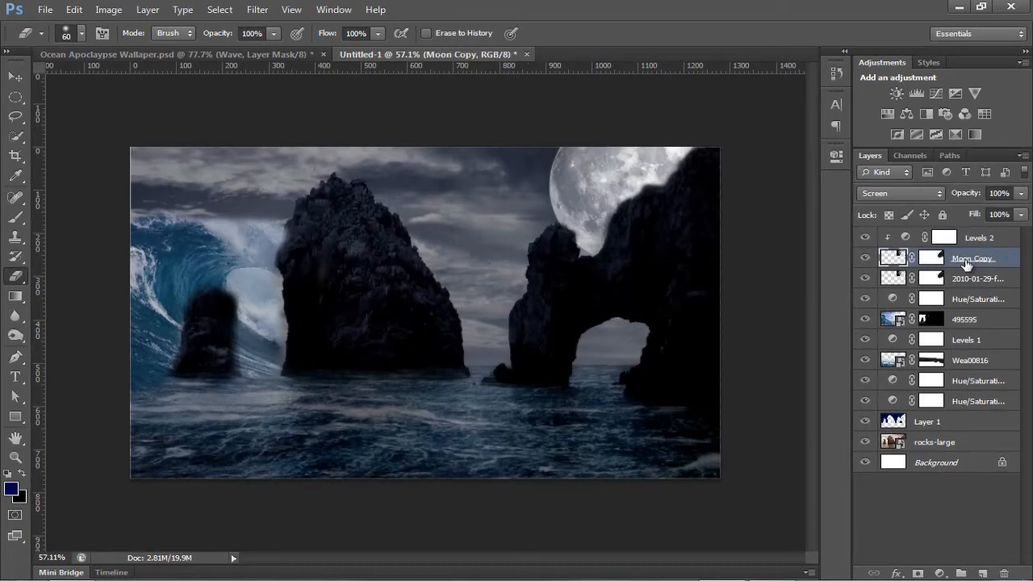
{"action": "double_click", "coordinate": [979, 279]}
{"action": "type", "text": "Moon"}
{"action": "key", "text": "Return"}
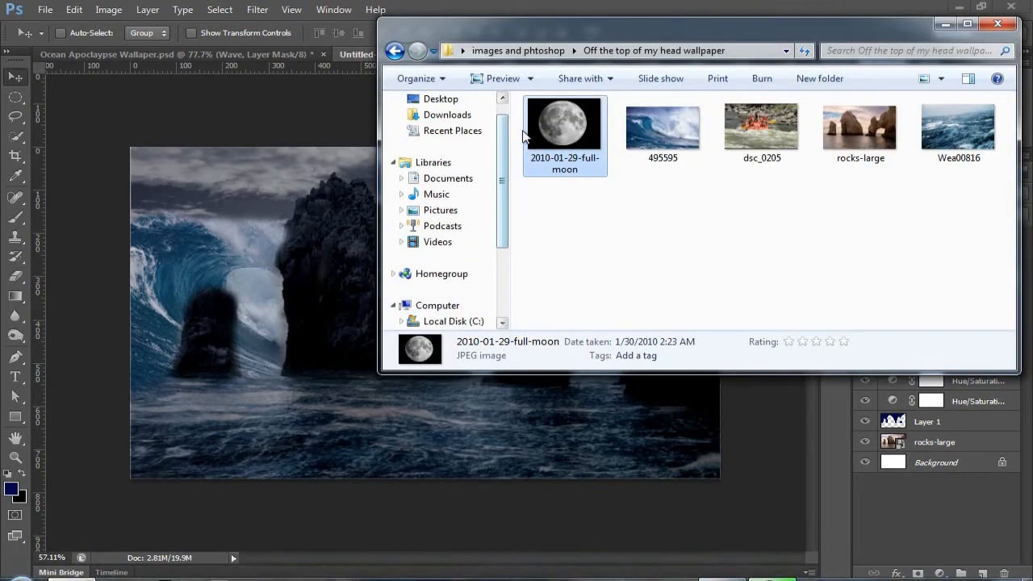
Place the 2010-01-29-full-moon image again and scale it to about 24%, positioned over the water beneath the arch.
{"action": "left_click_drag", "start_coordinate": [560, 126], "coordinate": [547, 180]}
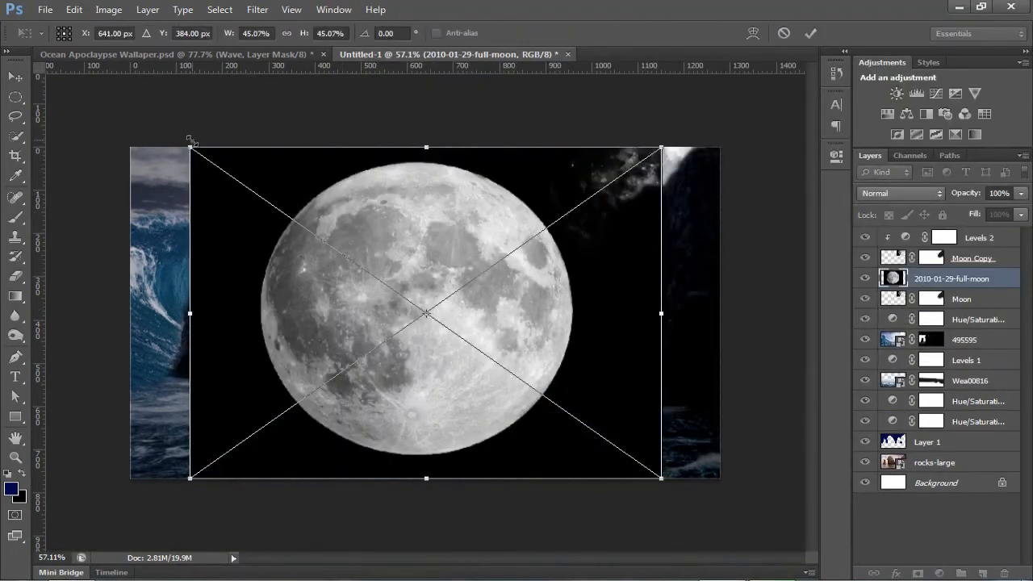
{"action": "left_click_drag", "start_coordinate": [194, 153], "coordinate": [482, 331]}
{"action": "left_click_drag", "start_coordinate": [586, 392], "coordinate": [509, 394]}
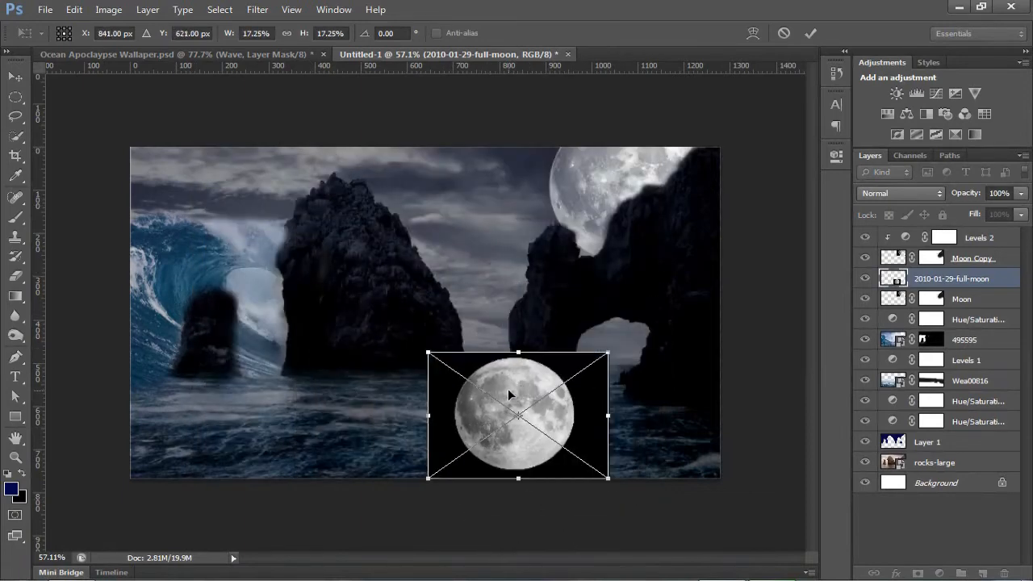
{"action": "left_click_drag", "start_coordinate": [427, 352], "coordinate": [393, 326]}
{"action": "left_click_drag", "start_coordinate": [500, 367], "coordinate": [633, 141]}
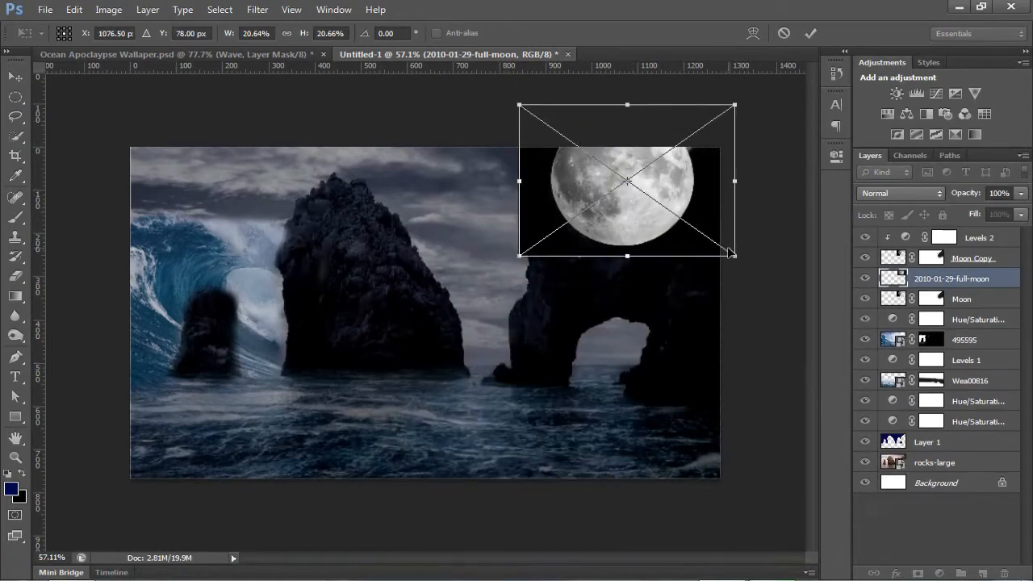
{"action": "left_click_drag", "start_coordinate": [735, 256], "coordinate": [770, 281]}
{"action": "left_click_drag", "start_coordinate": [656, 244], "coordinate": [513, 448]}
Set the newly placed moon's blend mode to Screen and commit its placement.
{"action": "left_click", "coordinate": [920, 194]}
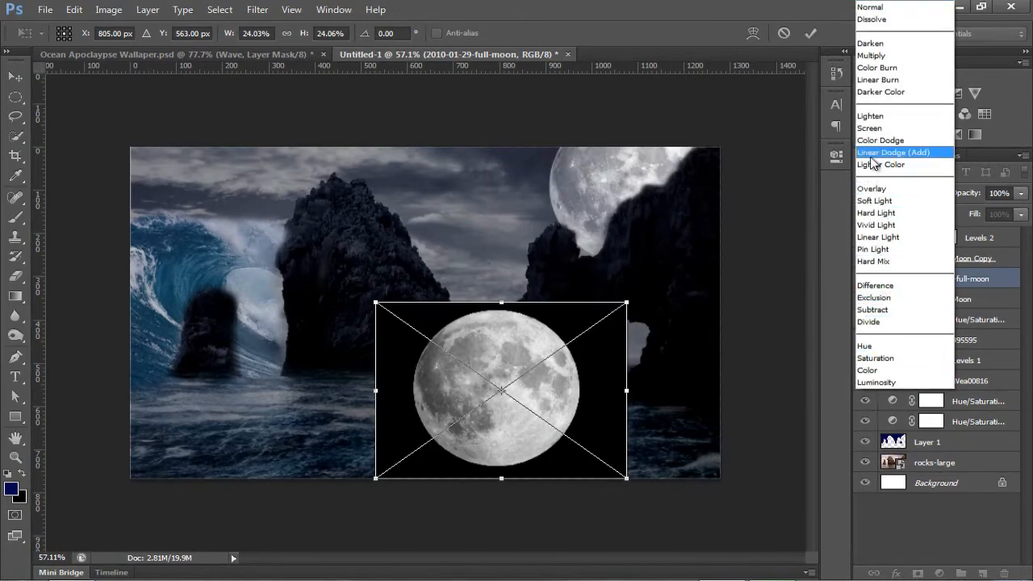
{"action": "left_click", "coordinate": [872, 128]}
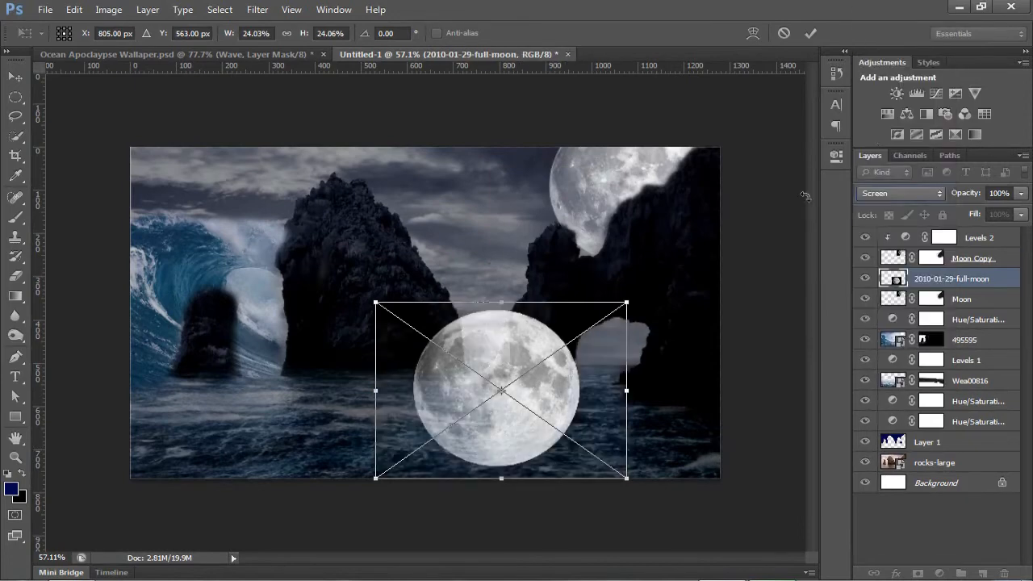
{"action": "left_click", "coordinate": [811, 33]}
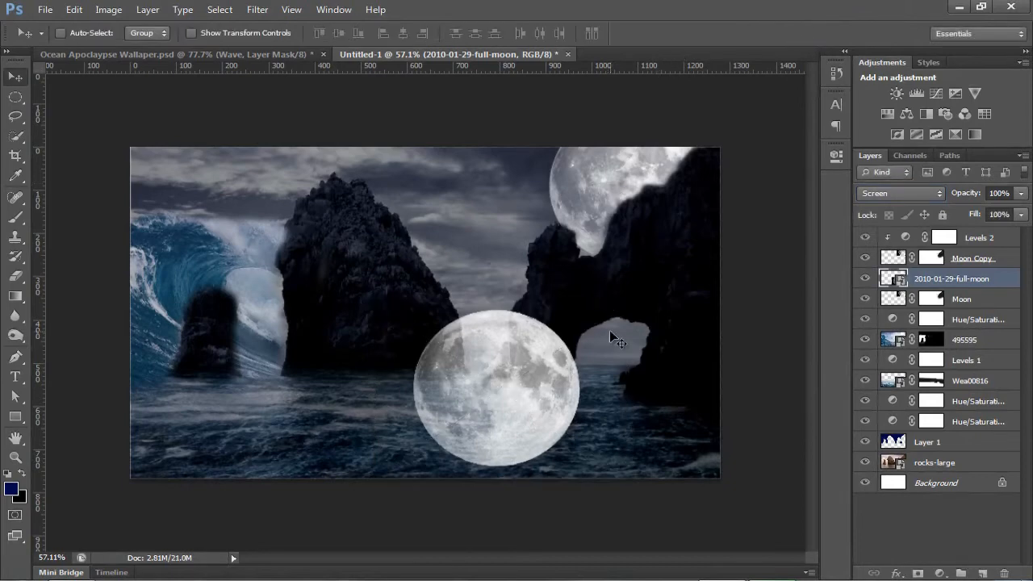
Flatten the placed moon to about 9.7% height on the water below the arch and lower its layer opacity to 34%.
{"action": "key", "text": "ctrl+t"}
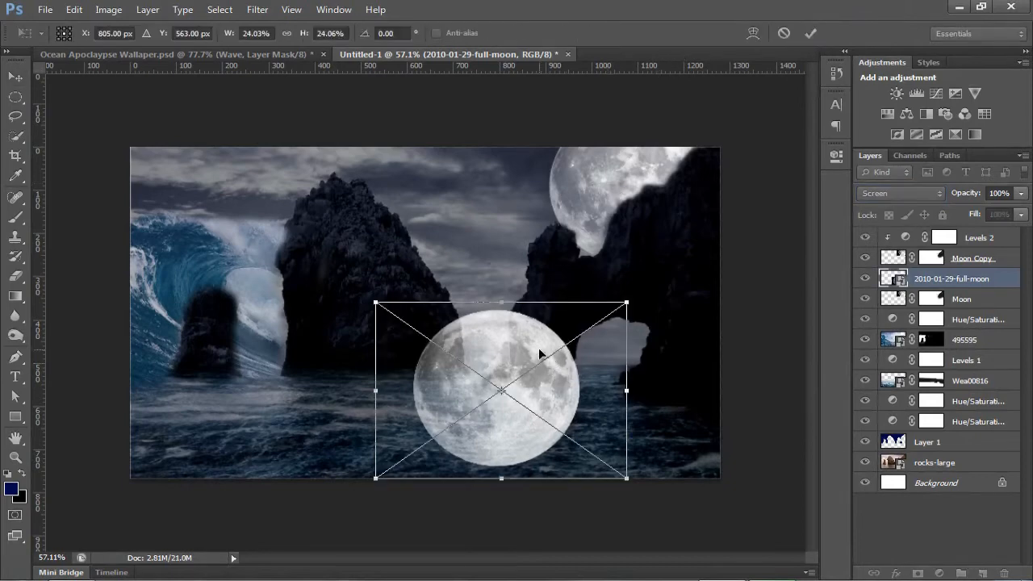
{"action": "left_click_drag", "start_coordinate": [503, 301], "coordinate": [538, 403]}
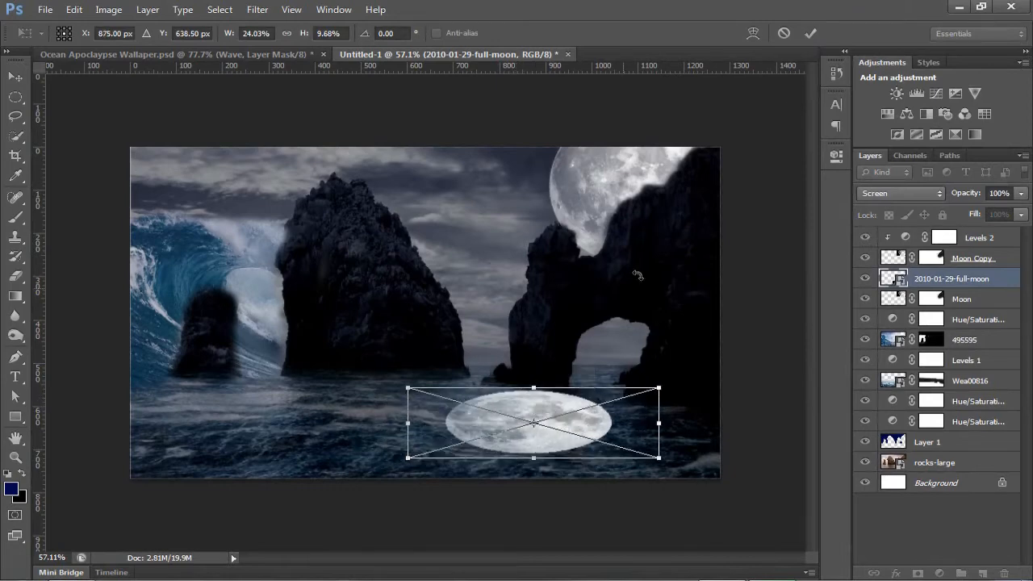
{"action": "left_click", "coordinate": [812, 38]}
{"action": "mouse_move", "coordinate": [973, 194]}
{"action": "left_mouse_down"}
{"action": "mouse_move", "coordinate": [918, 194]}
{"action": "mouse_move", "coordinate": [962, 195]}
{"action": "left_mouse_up"}
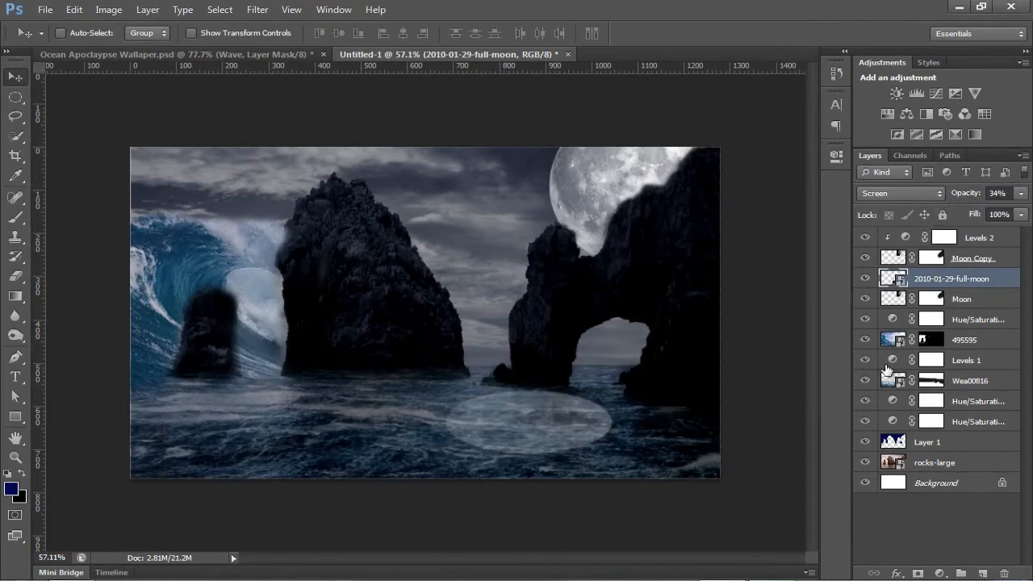
Apply a Gaussian Blur with a 25.0 pixel radius to the flattened moon on the water.
{"action": "scroll", "coordinate": [518, 421], "scroll_direction": "up", "scroll_amount": 5}
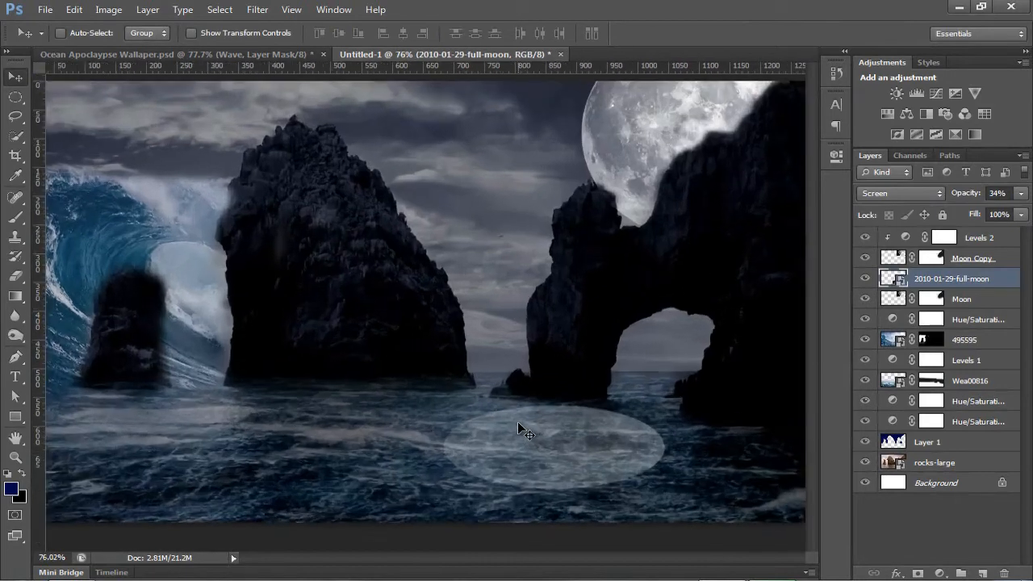
{"action": "left_click", "coordinate": [258, 9]}
{"action": "mouse_move", "coordinate": [402, 160]}
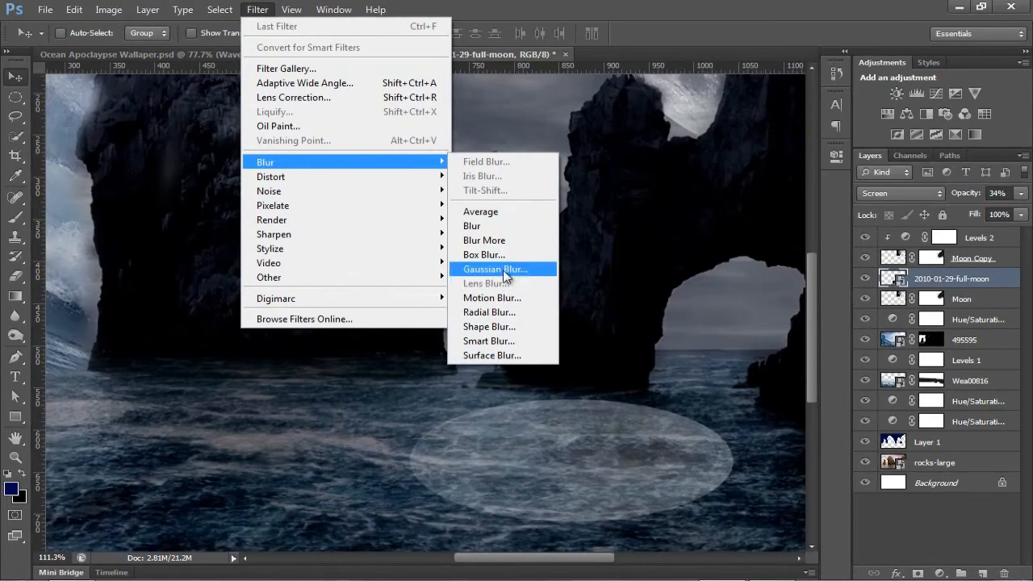
{"action": "left_click", "coordinate": [503, 269]}
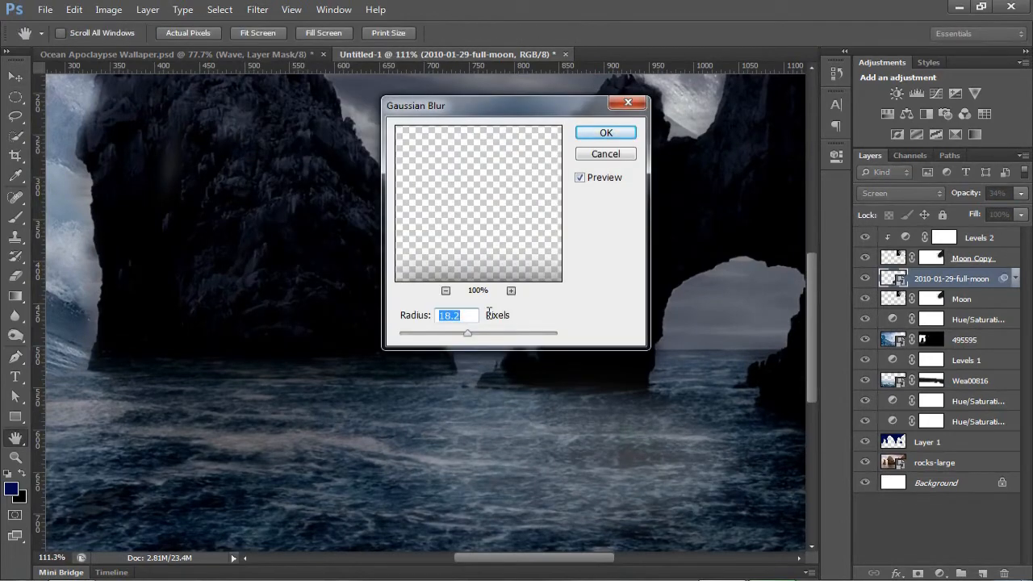
{"action": "mouse_move", "coordinate": [468, 334]}
{"action": "left_mouse_down"}
{"action": "mouse_move", "coordinate": [454, 335]}
{"action": "mouse_move", "coordinate": [472, 334]}
{"action": "left_mouse_up"}
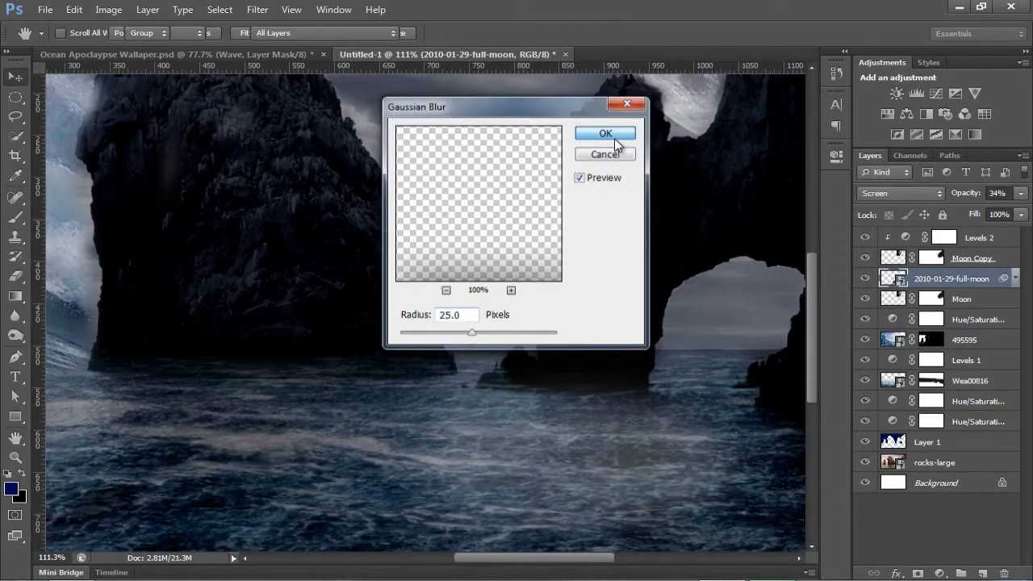
{"action": "left_click", "coordinate": [608, 133]}
Set the blurred moon layer's opacity to 42% and rename it Reflect.
{"action": "key", "text": "ctrl+0"}
{"action": "key", "text": "v"}
{"action": "left_click", "coordinate": [866, 280]}
{"action": "left_click", "coordinate": [866, 280]}
{"action": "double_click", "coordinate": [964, 278]}
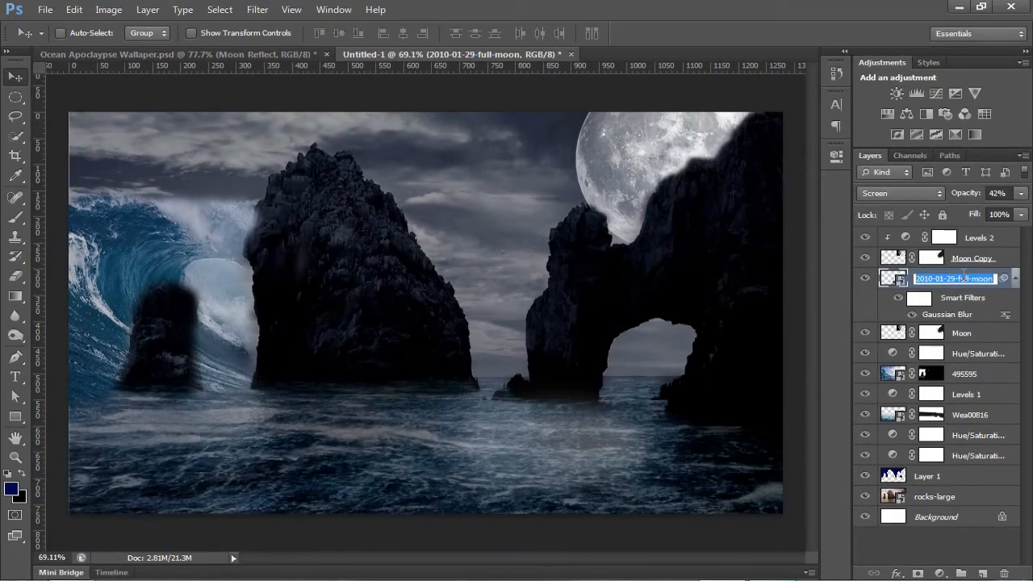
{"action": "key", "text": "BackSpace"}
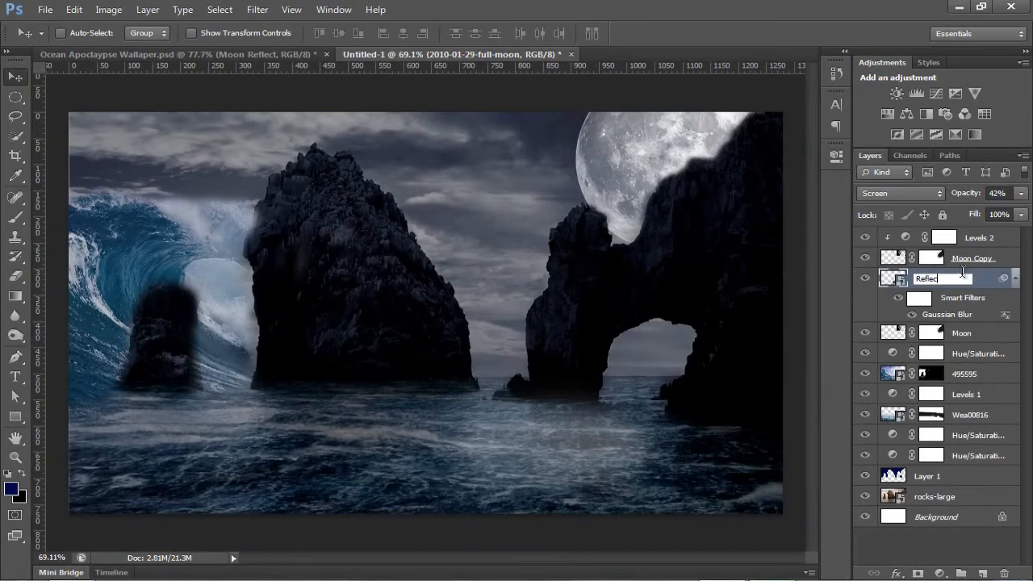
{"action": "key", "text": "Return"}
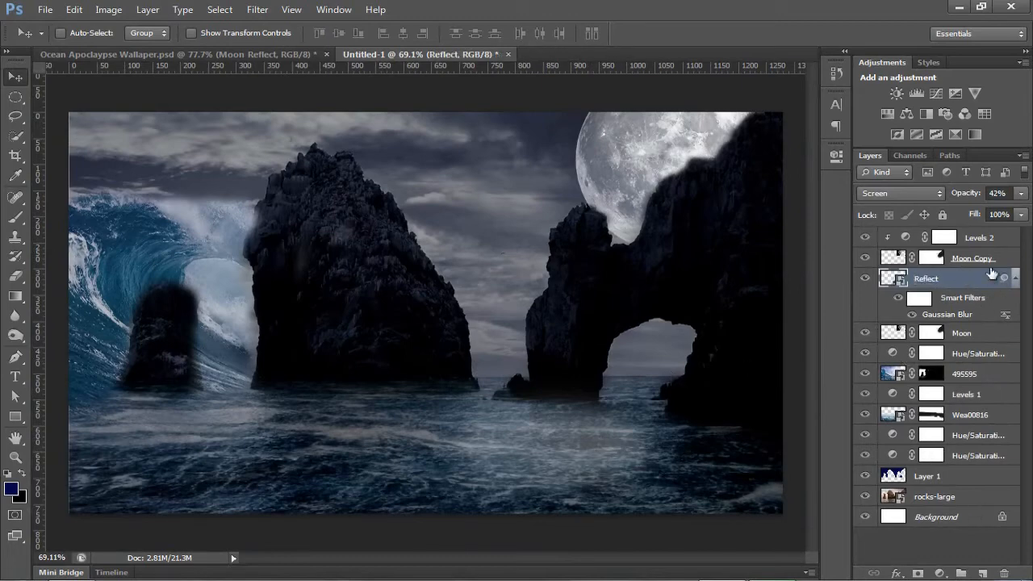
Select the Levels 2 layer and open the dsc_0205 rafting photo as a separate document.
{"action": "left_click", "coordinate": [985, 242]}
{"action": "mouse_move", "coordinate": [981, 578]}
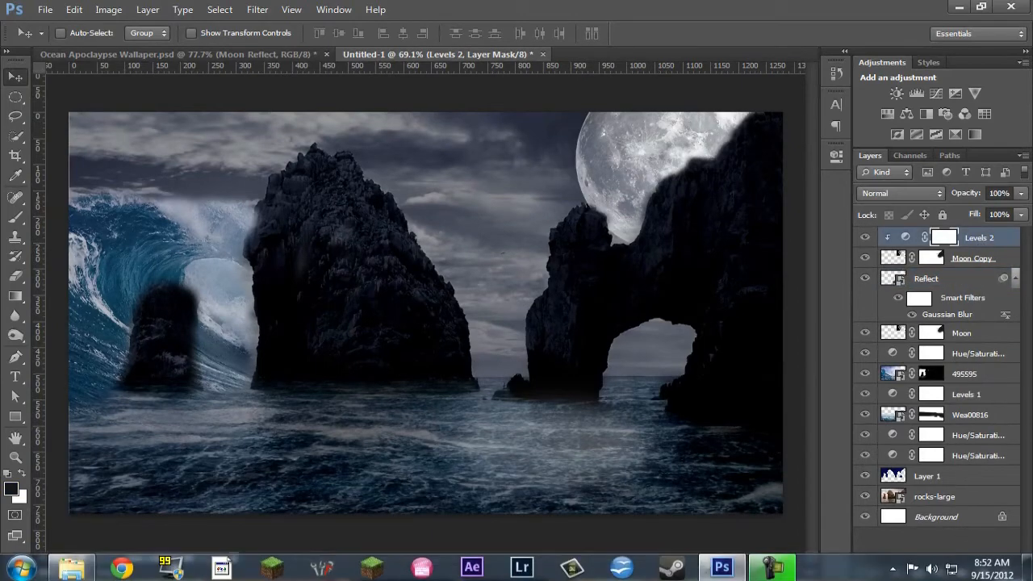
{"action": "mouse_move", "coordinate": [71, 570]}
{"action": "left_click", "coordinate": [81, 484]}
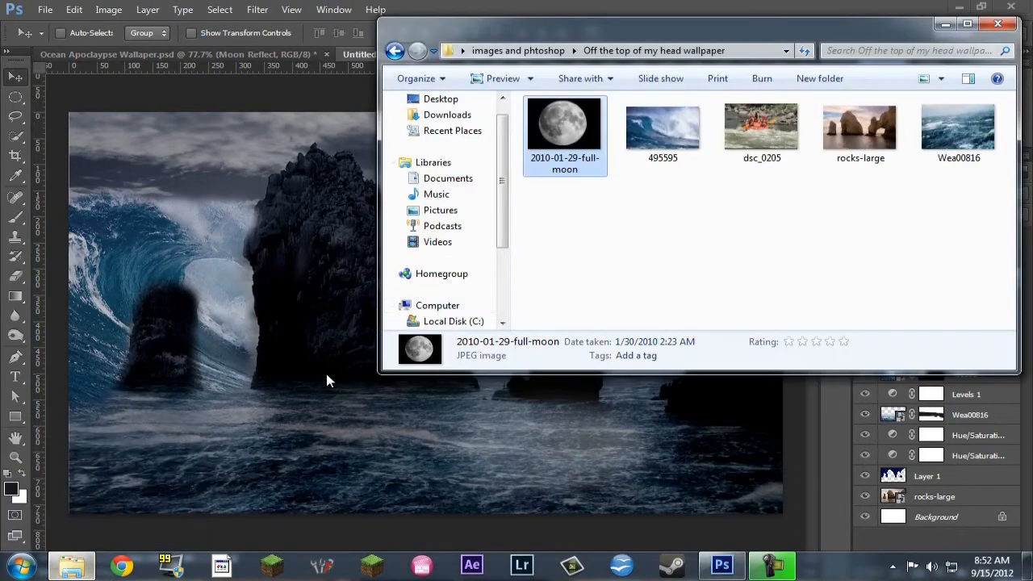
{"action": "left_click_drag", "start_coordinate": [756, 130], "coordinate": [739, 149]}
{"action": "left_click_drag", "start_coordinate": [723, 30], "coordinate": [706, 165]}
{"action": "left_click_drag", "start_coordinate": [735, 222], "coordinate": [606, 52]}
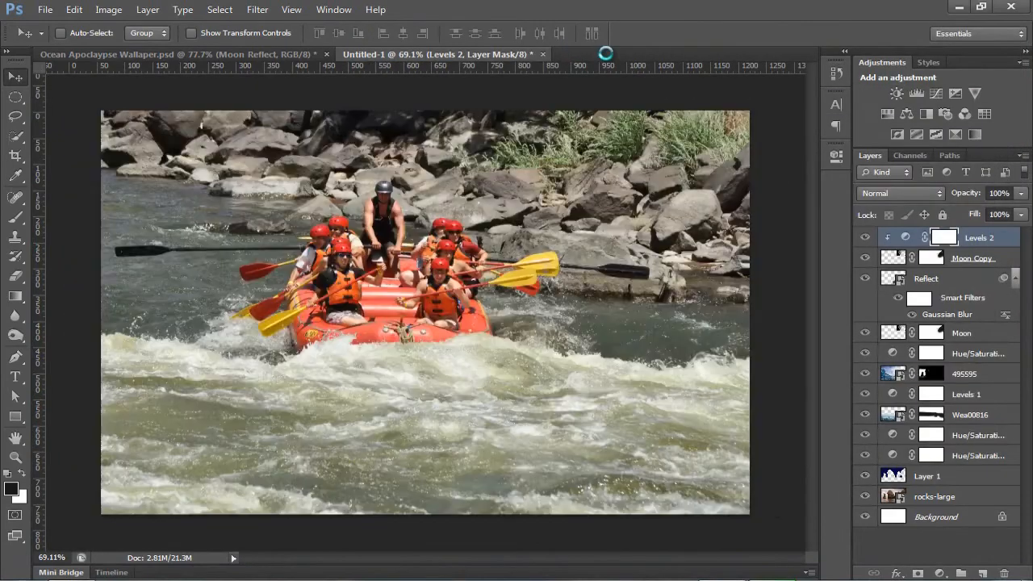
{"action": "scroll", "coordinate": [389, 333], "scroll_direction": "up", "scroll_amount": 4}
{"action": "scroll", "coordinate": [267, 261], "scroll_direction": "down", "scroll_amount": 2}
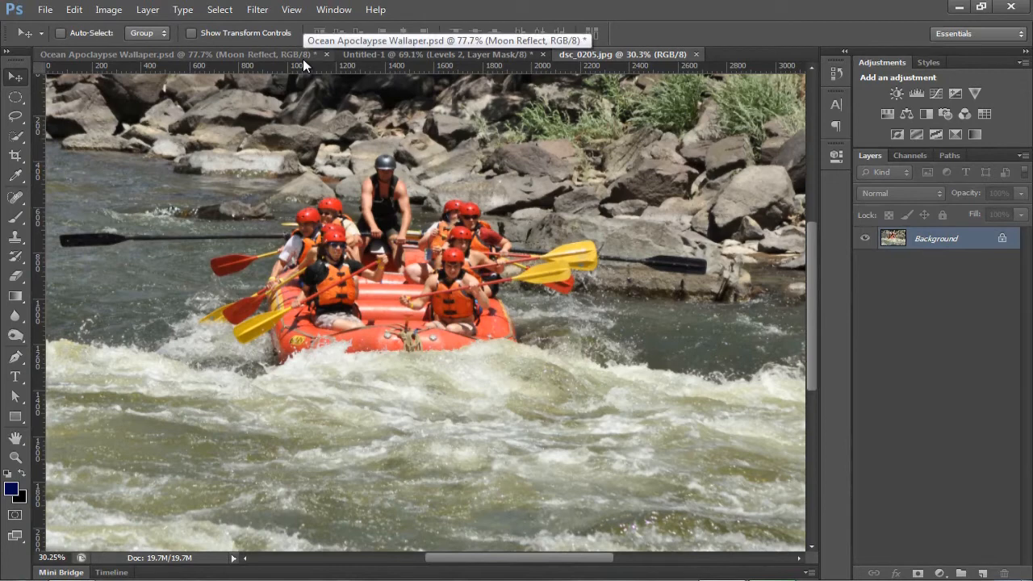
Trace a Pen path along the raft's front corner and the foam just below it in the dsc_0205 photo.
{"action": "left_click", "coordinate": [16, 136]}
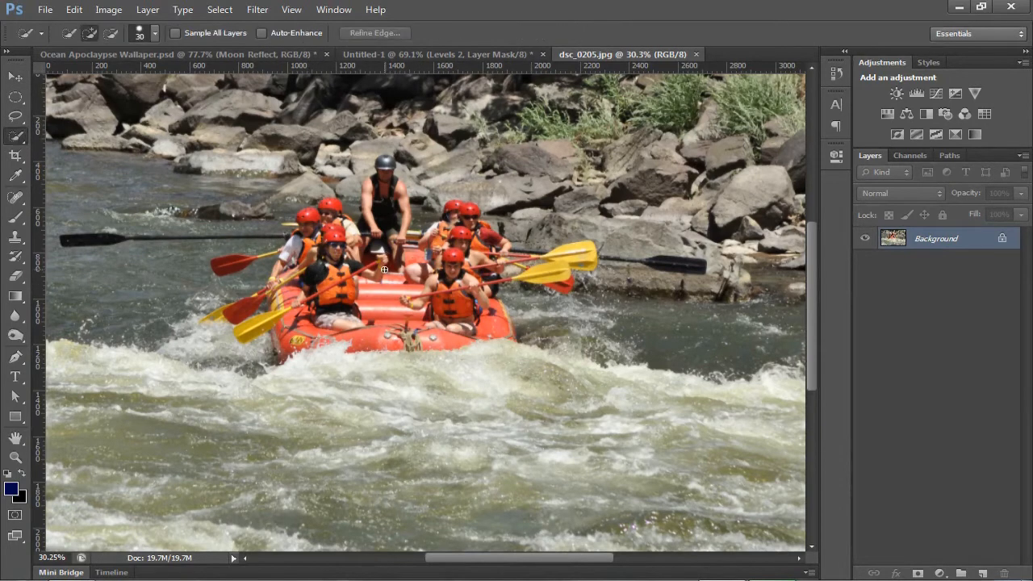
{"action": "left_click", "coordinate": [19, 80]}
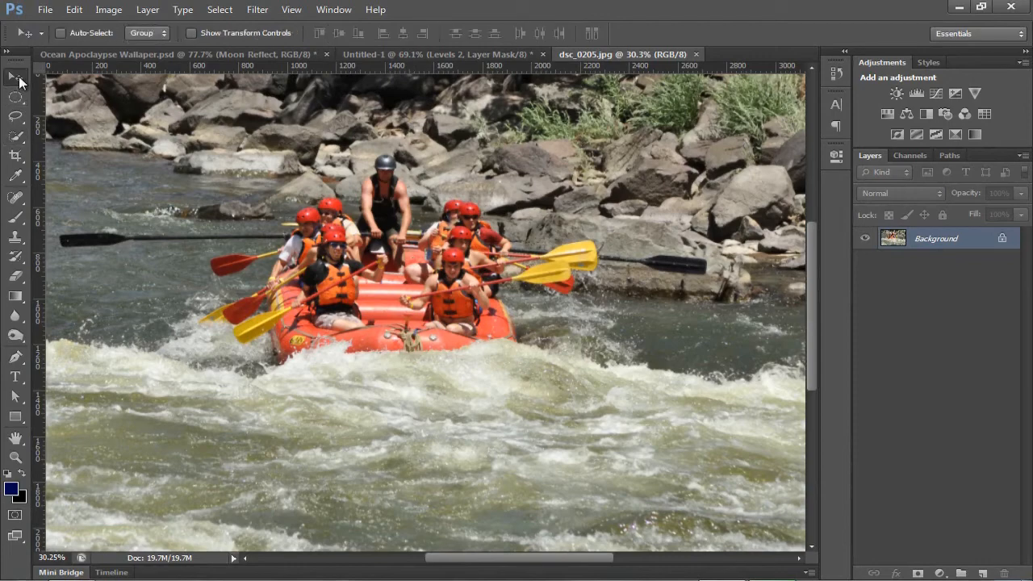
{"action": "left_click", "coordinate": [16, 358]}
{"action": "scroll", "coordinate": [509, 358], "scroll_direction": "up", "scroll_amount": 5}
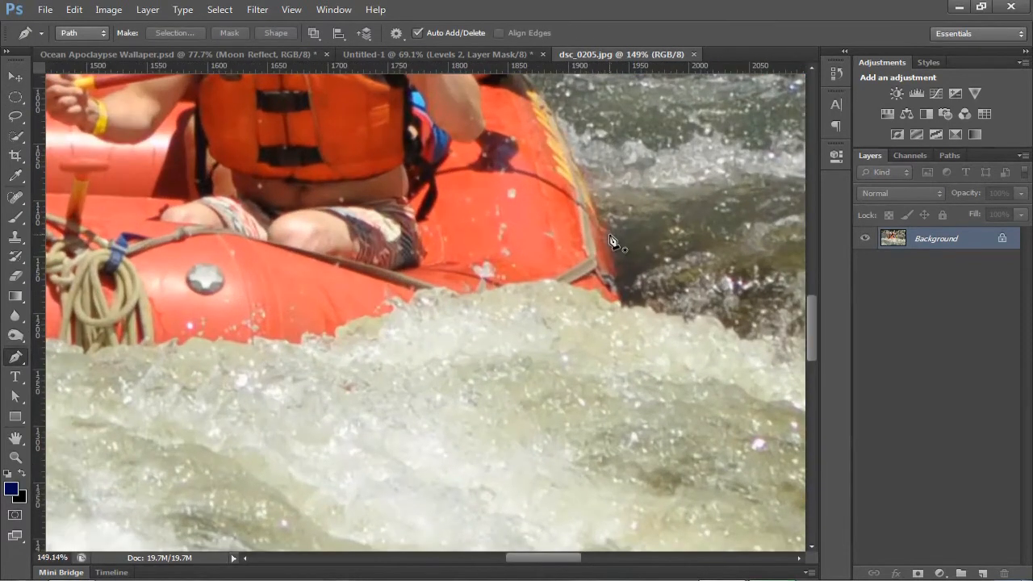
{"action": "left_click", "coordinate": [609, 236]}
{"action": "left_click", "coordinate": [615, 261]}
{"action": "left_click", "coordinate": [617, 286]}
{"action": "left_click", "coordinate": [619, 314]}
{"action": "left_click", "coordinate": [604, 346]}
{"action": "left_click", "coordinate": [565, 366]}
{"action": "left_click", "coordinate": [529, 385]}
{"action": "left_click", "coordinate": [509, 392]}
Close the dsc_0205 photo, discarding its unfinished path.
{"action": "scroll", "coordinate": [575, 306], "scroll_direction": "down", "scroll_amount": 5}
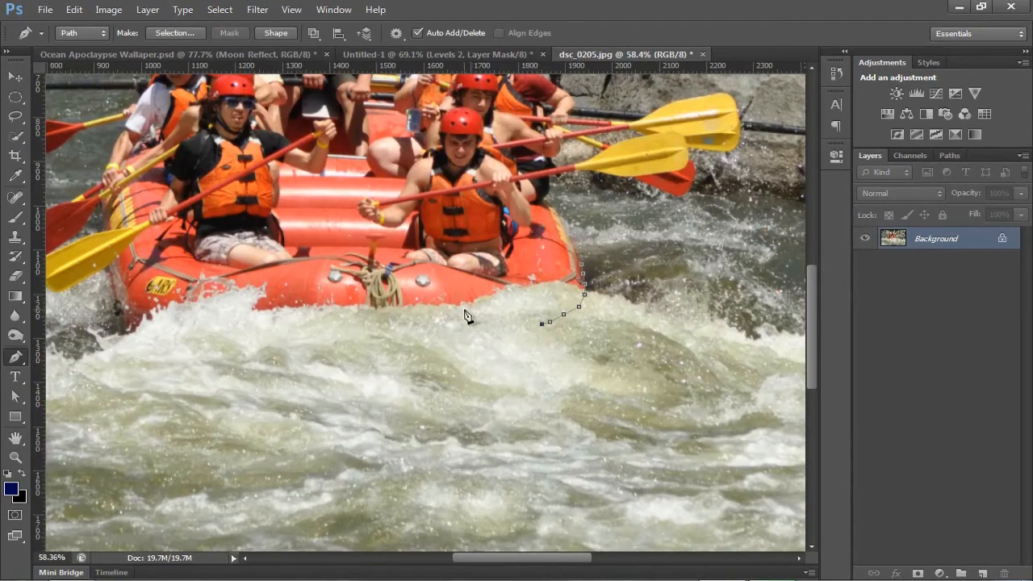
{"action": "scroll", "coordinate": [465, 315], "scroll_direction": "down", "scroll_amount": 3}
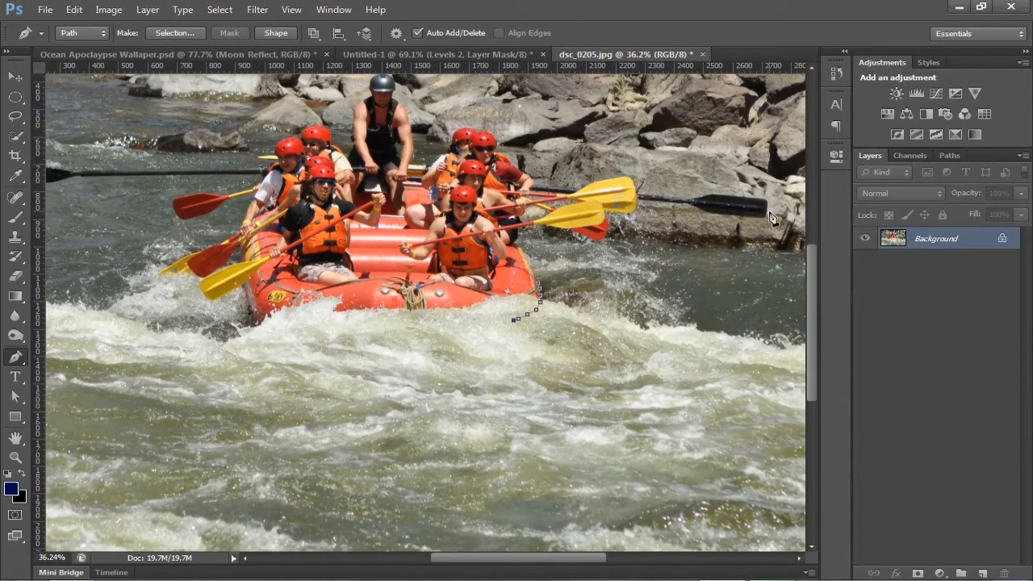
{"action": "scroll", "coordinate": [283, 222], "scroll_direction": "down", "scroll_amount": 2}
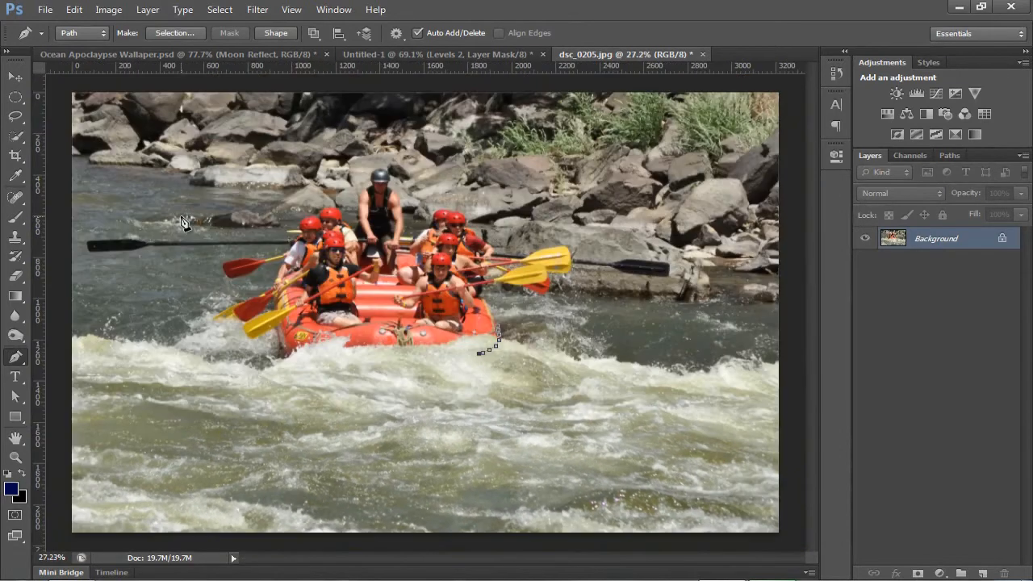
{"action": "left_click", "coordinate": [703, 54]}
{"action": "left_click", "coordinate": [557, 228]}
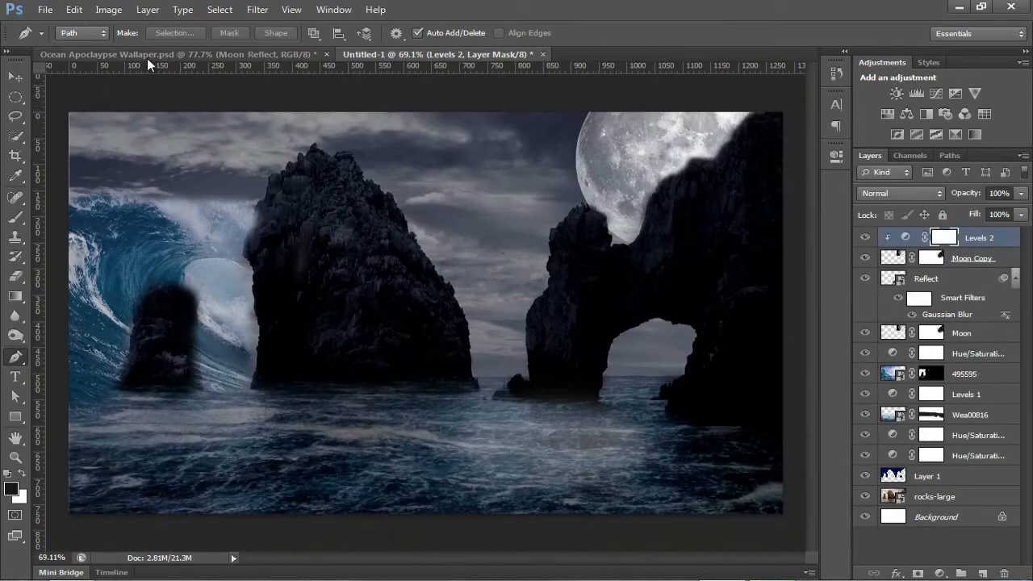
Save Ocean Apoclaypse Wallaper.psd after repositioning its raft, and copy its masked Raft layer into Untitled-1.
{"action": "left_click", "coordinate": [148, 56]}
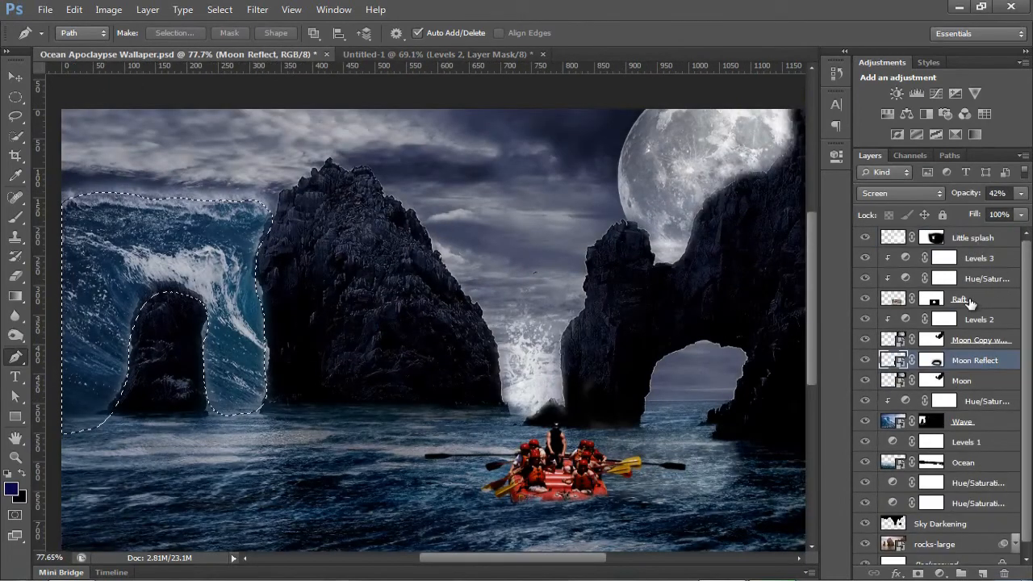
{"action": "left_click", "coordinate": [961, 299]}
{"action": "key", "text": "v"}
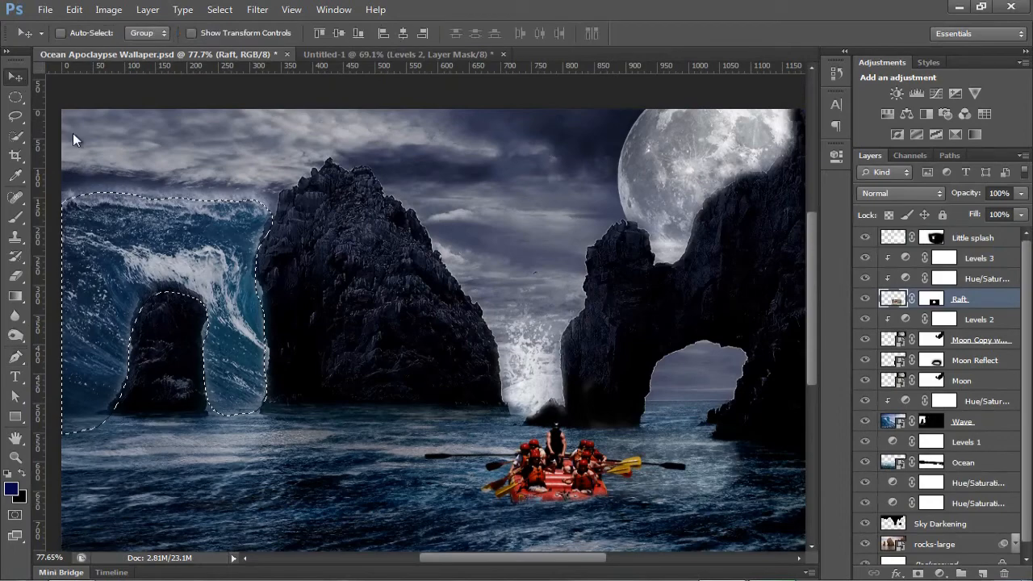
{"action": "left_click_drag", "start_coordinate": [669, 458], "coordinate": [480, 437]}
{"action": "key", "text": "ctrl+s"}
{"action": "left_click_drag", "start_coordinate": [524, 364], "coordinate": [573, 316]}
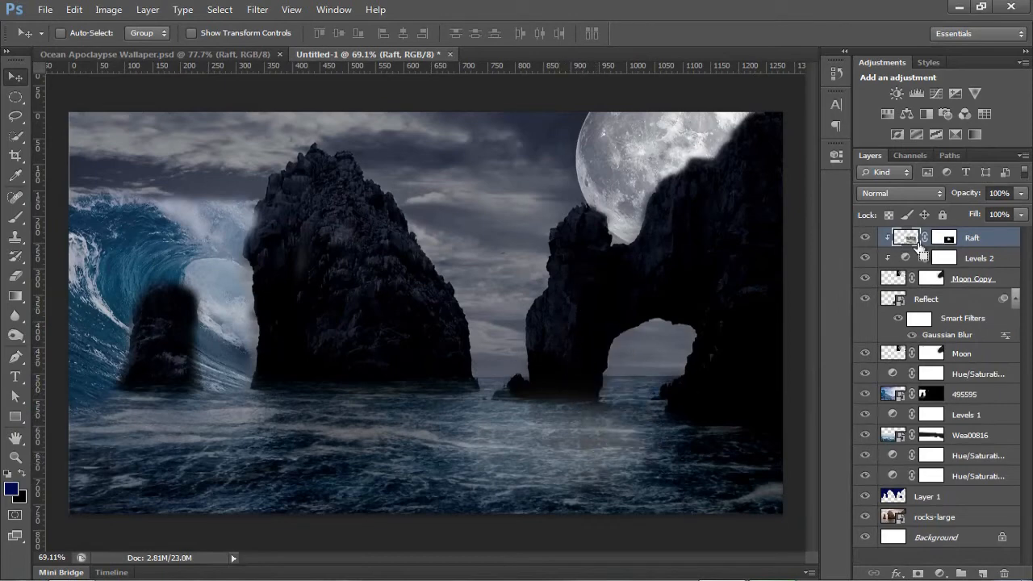
Release the Raft layer from its clipping mask and place the raft on the open water in front of the arch.
{"action": "left_click", "coordinate": [915, 240], "text": "alt"}
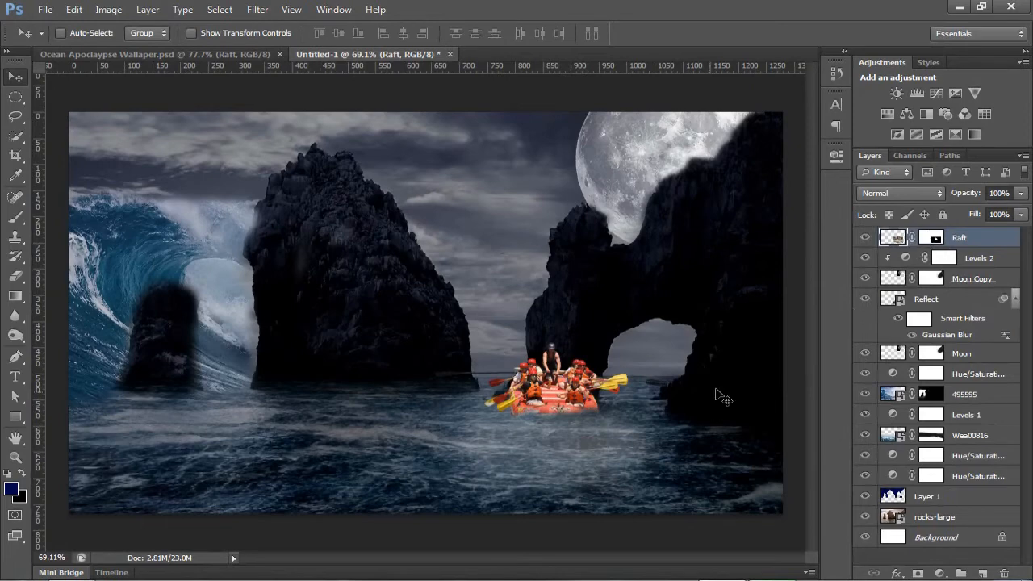
{"action": "left_click_drag", "start_coordinate": [583, 396], "coordinate": [545, 431]}
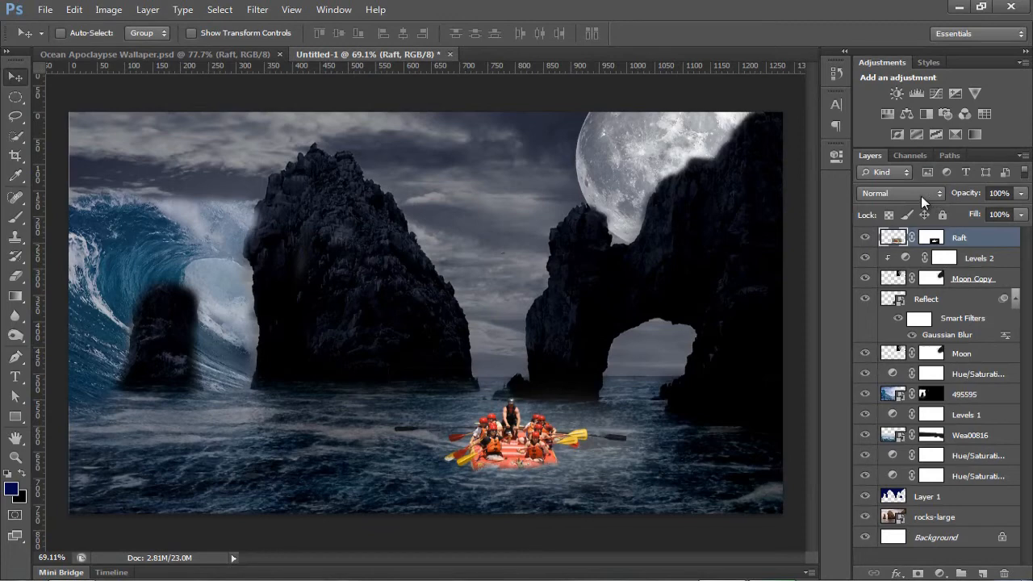
Add a Hue/Saturation adjustment above the Raft layer with Colorize enabled, hue 240, saturation 16 and lightness -12.
{"action": "left_click", "coordinate": [887, 114]}
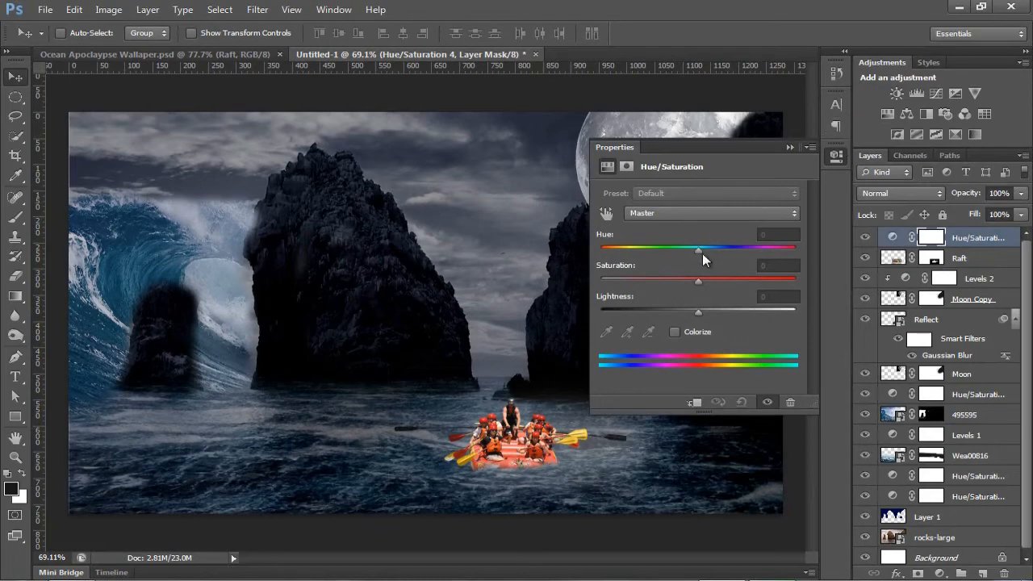
{"action": "left_click", "coordinate": [669, 333]}
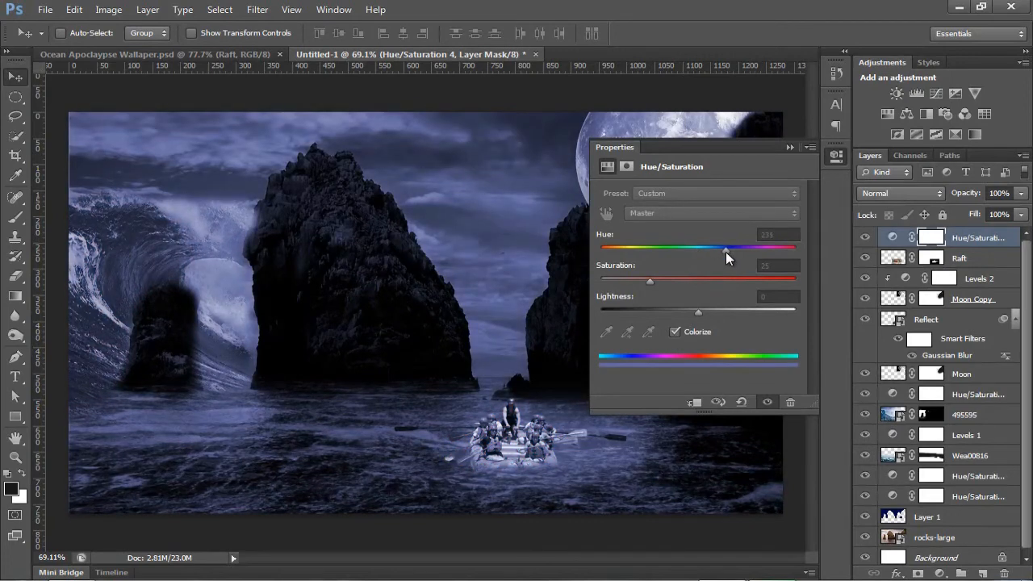
{"action": "left_click_drag", "start_coordinate": [722, 252], "coordinate": [699, 252]}
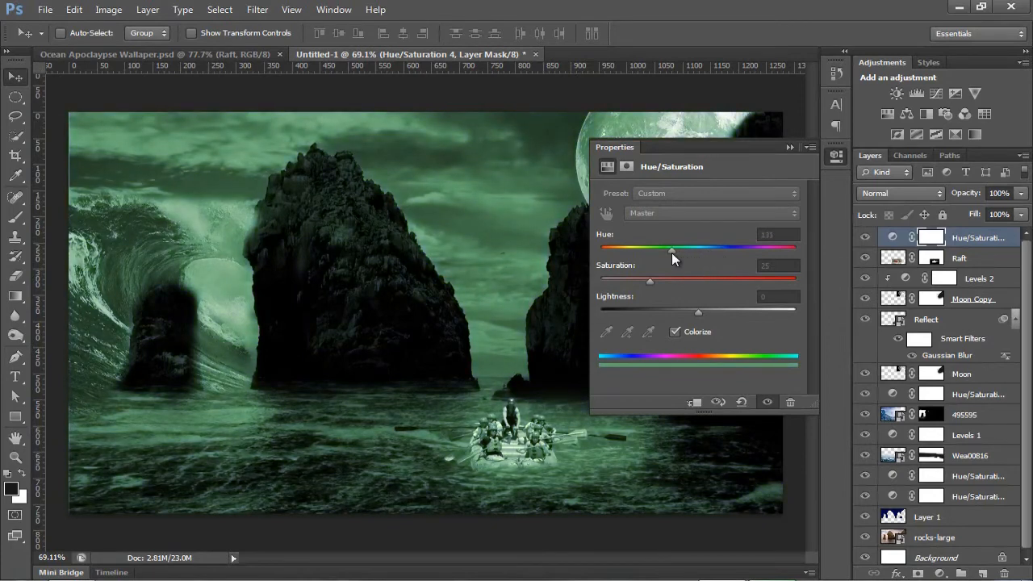
{"action": "left_click_drag", "start_coordinate": [672, 253], "coordinate": [731, 252]}
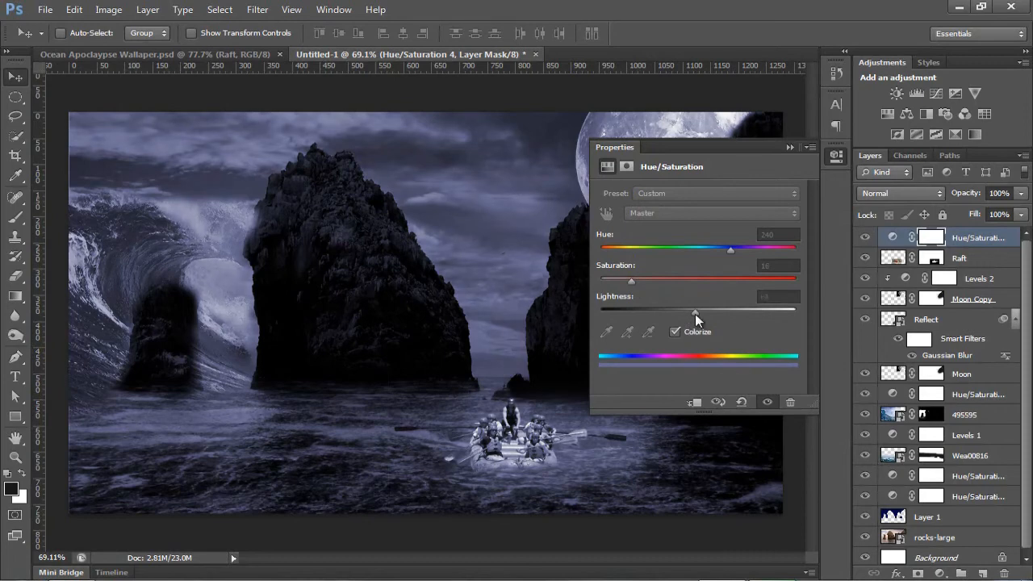
{"action": "left_click_drag", "start_coordinate": [695, 314], "coordinate": [688, 314]}
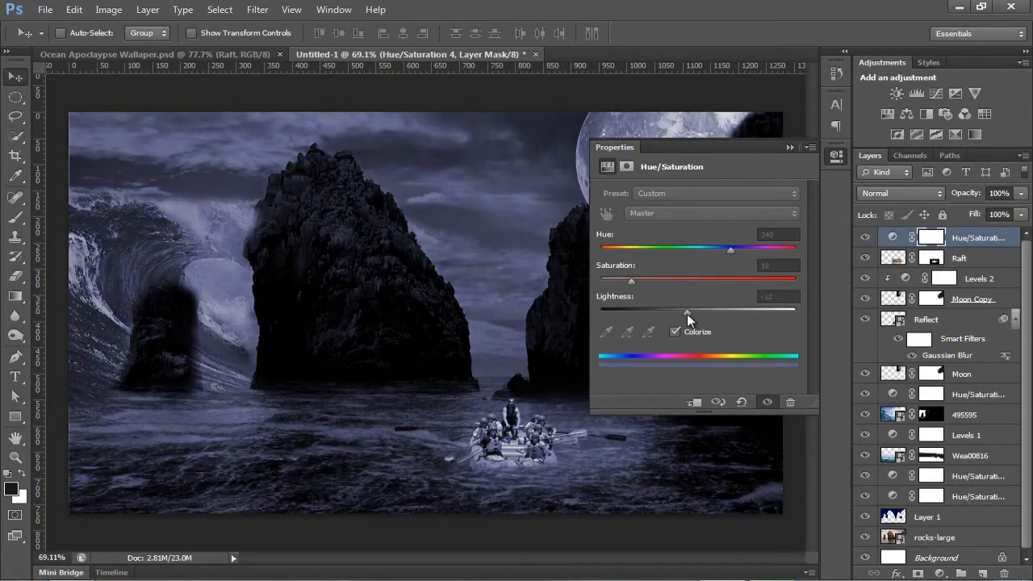
{"action": "left_click", "coordinate": [792, 148]}
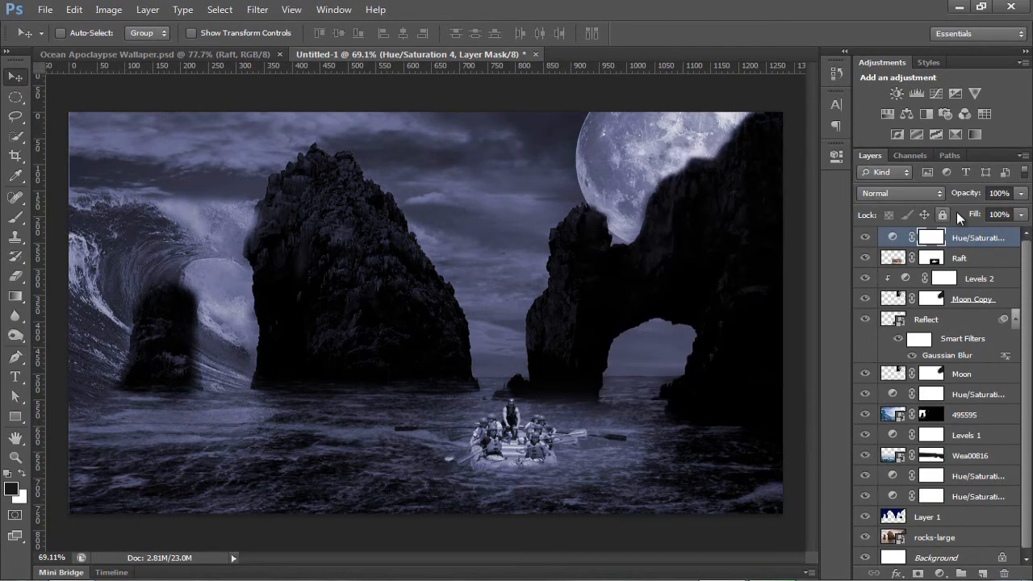
Clip the colorizing Hue/Saturation adjustment to the Raft layer.
{"action": "left_click", "coordinate": [936, 249], "text": "alt"}
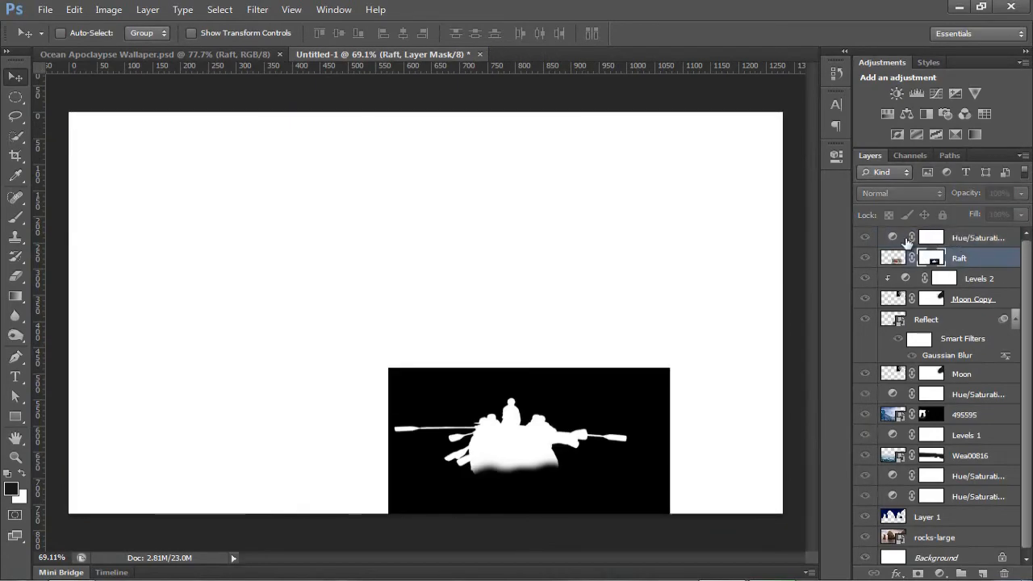
{"action": "left_click", "coordinate": [867, 257]}
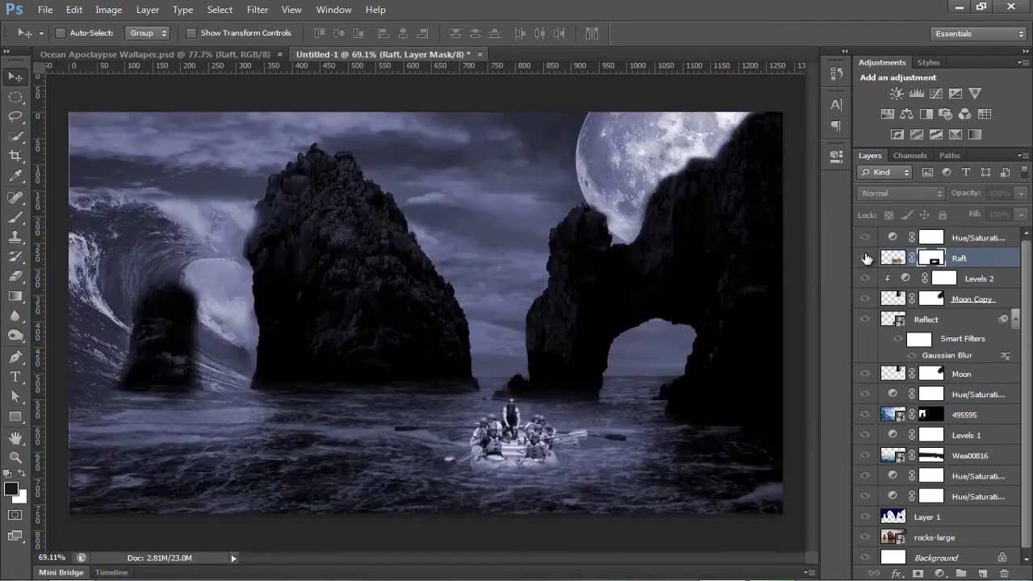
{"action": "left_click", "coordinate": [954, 246], "text": "alt"}
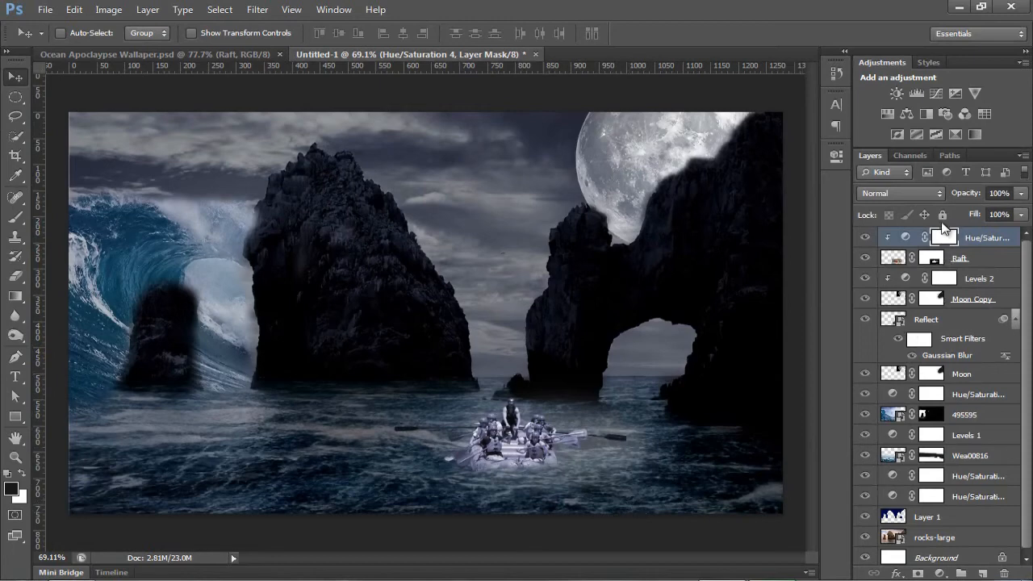
Add a Levels adjustment with black input 83 and midtones 0.90, clipped to the Raft layer.
{"action": "left_click", "coordinate": [915, 93]}
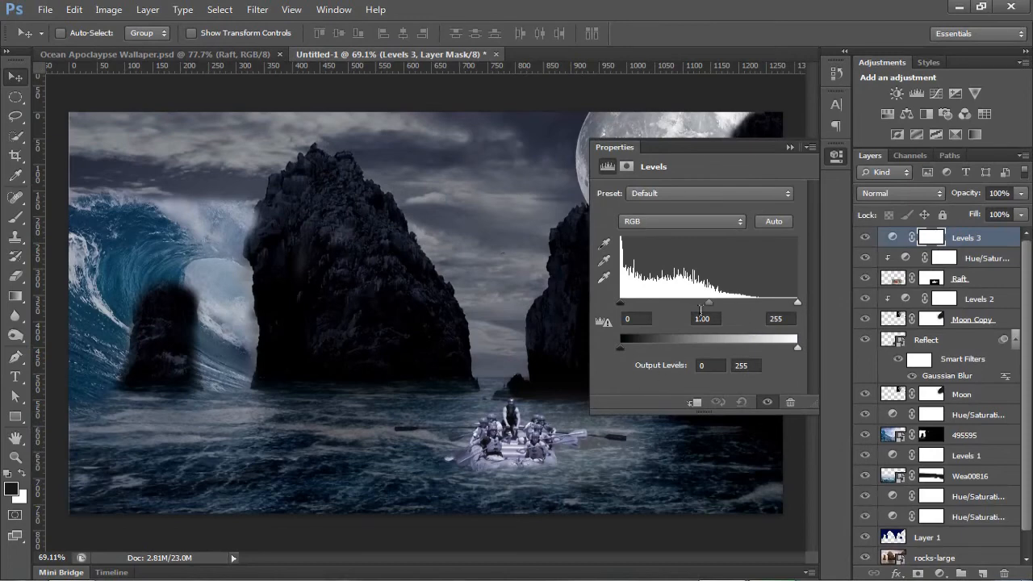
{"action": "left_click_drag", "start_coordinate": [620, 302], "coordinate": [652, 302]}
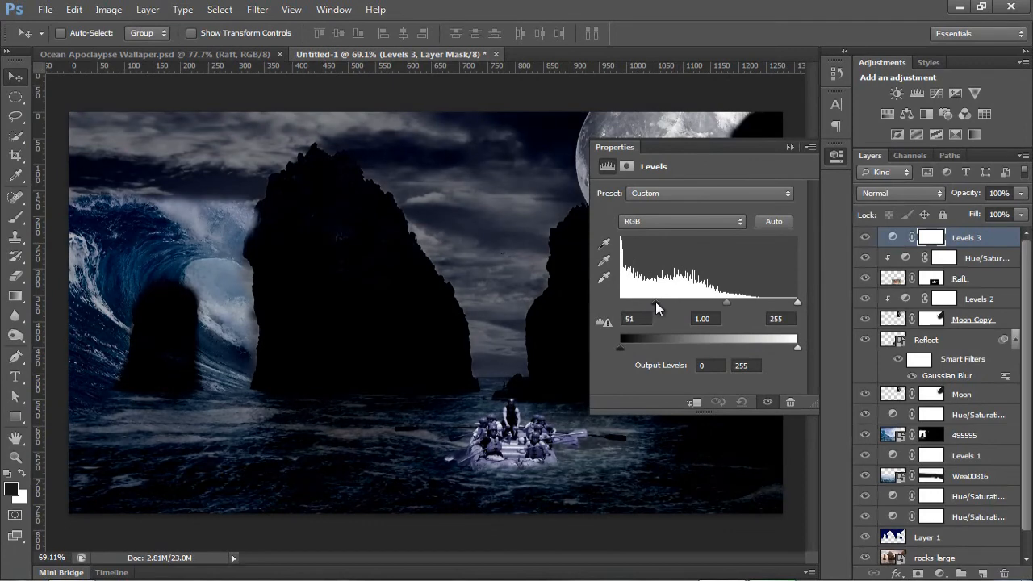
{"action": "left_click_drag", "start_coordinate": [656, 302], "coordinate": [680, 310]}
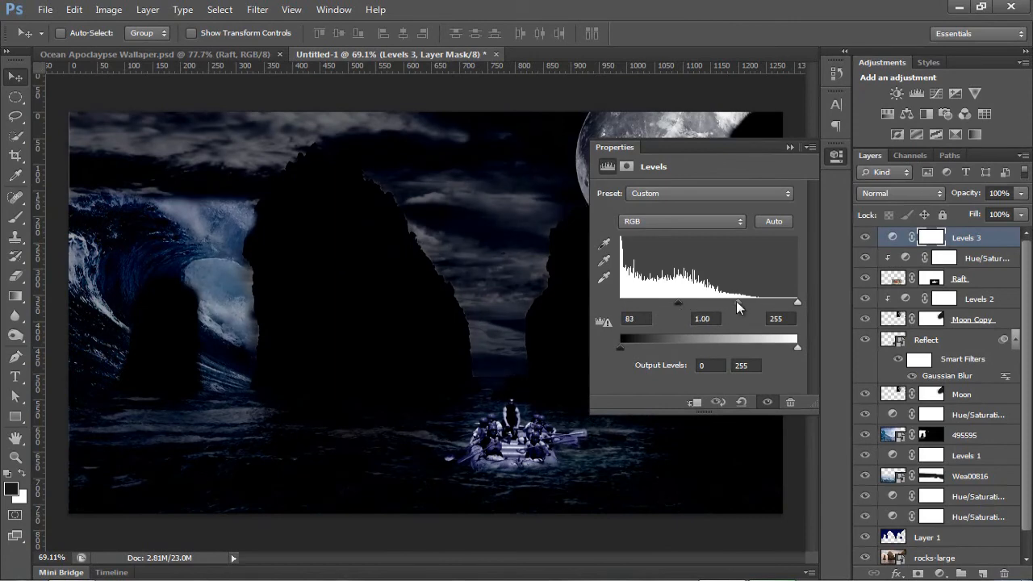
{"action": "left_click_drag", "start_coordinate": [736, 300], "coordinate": [741, 302]}
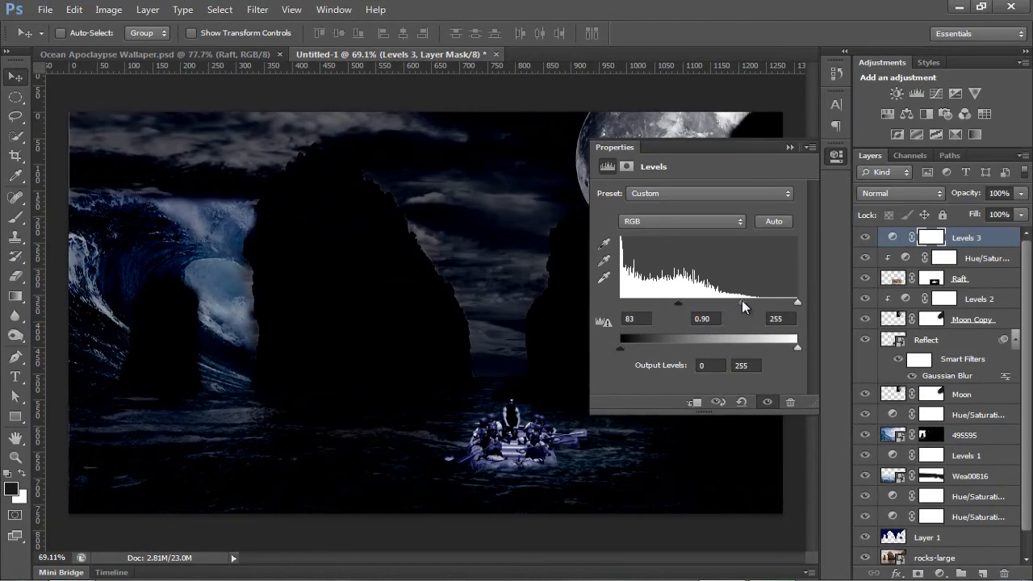
{"action": "left_click", "coordinate": [892, 248], "text": "alt"}
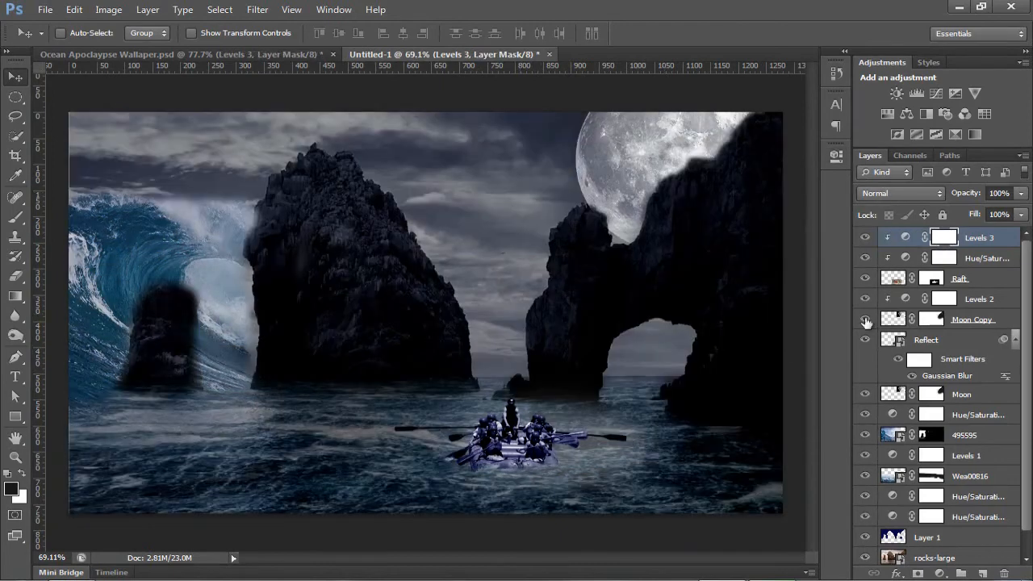
Lower the opacity of the raft's Hue/Saturation adjustment to about 31%.
{"action": "left_click", "coordinate": [990, 263]}
{"action": "left_click_drag", "start_coordinate": [973, 198], "coordinate": [917, 195]}
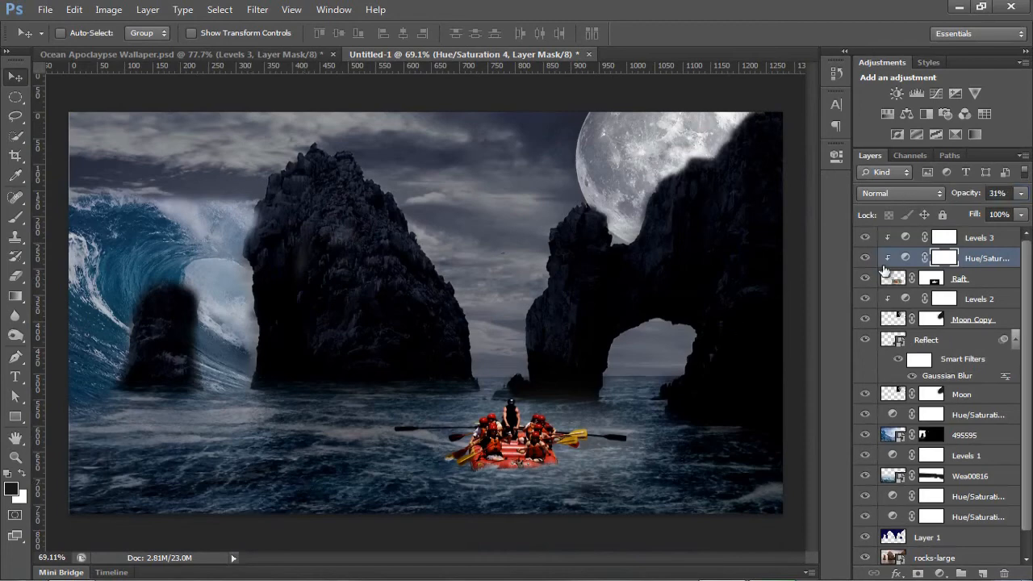
{"action": "mouse_move", "coordinate": [973, 194]}
{"action": "left_mouse_down"}
{"action": "mouse_move", "coordinate": [959, 199]}
{"action": "mouse_move", "coordinate": [966, 196]}
{"action": "left_mouse_up"}
{"action": "scroll", "coordinate": [367, 483], "scroll_direction": "down", "scroll_amount": 1}
{"action": "scroll", "coordinate": [367, 483], "scroll_direction": "up", "scroll_amount": 1}
Add an empty layer above the raft's Levels 3 adjustment.
{"action": "left_click", "coordinate": [974, 235]}
{"action": "left_click", "coordinate": [983, 573]}
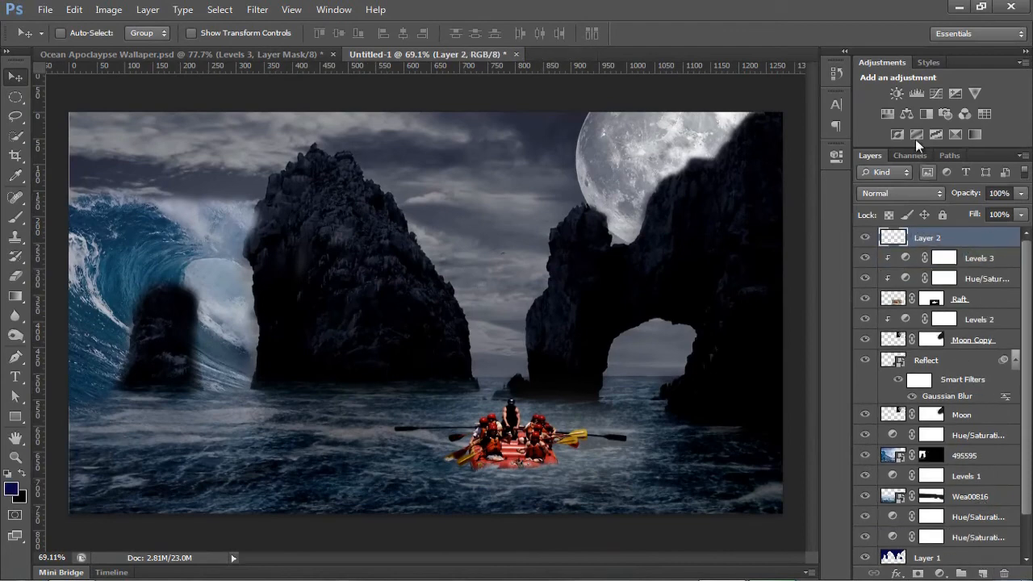
Add a Levels adjustment over the whole image with white input level 232, and switch to Ocean Apoclaypse Wallaper.psd for comparison.
{"action": "left_click", "coordinate": [917, 93]}
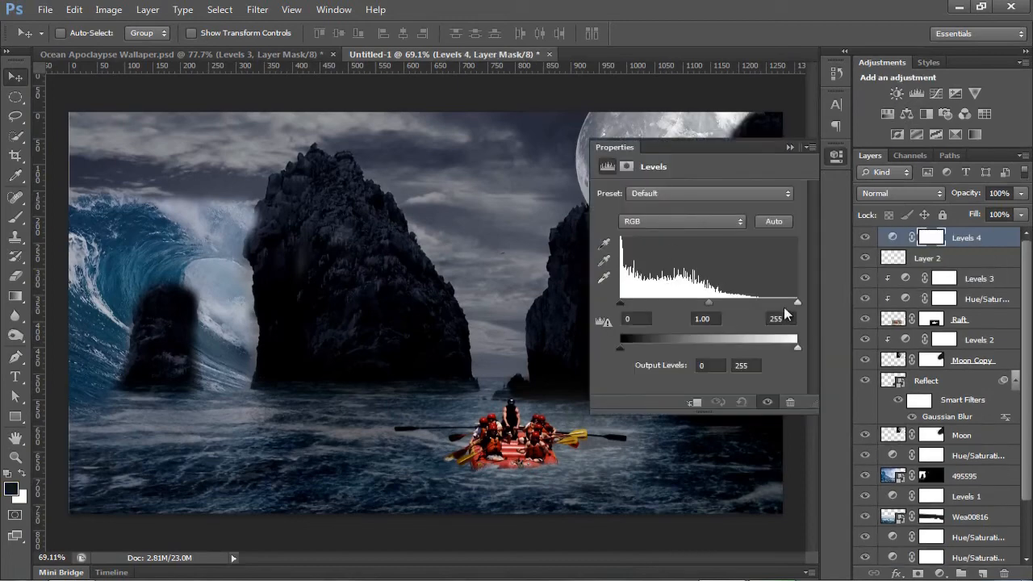
{"action": "left_click_drag", "start_coordinate": [797, 301], "coordinate": [782, 302]}
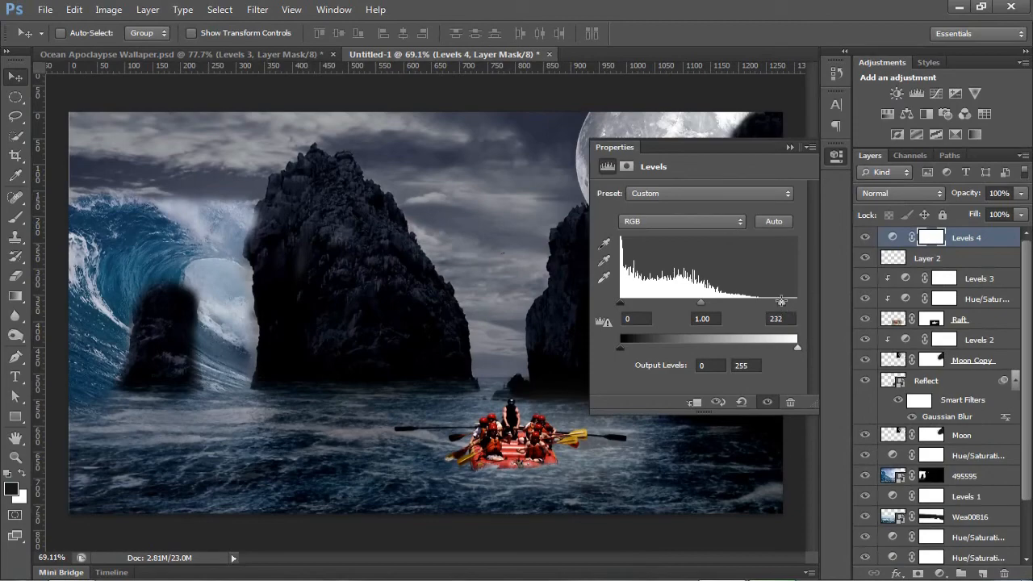
{"action": "left_click", "coordinate": [791, 147]}
{"action": "left_click", "coordinate": [216, 50]}
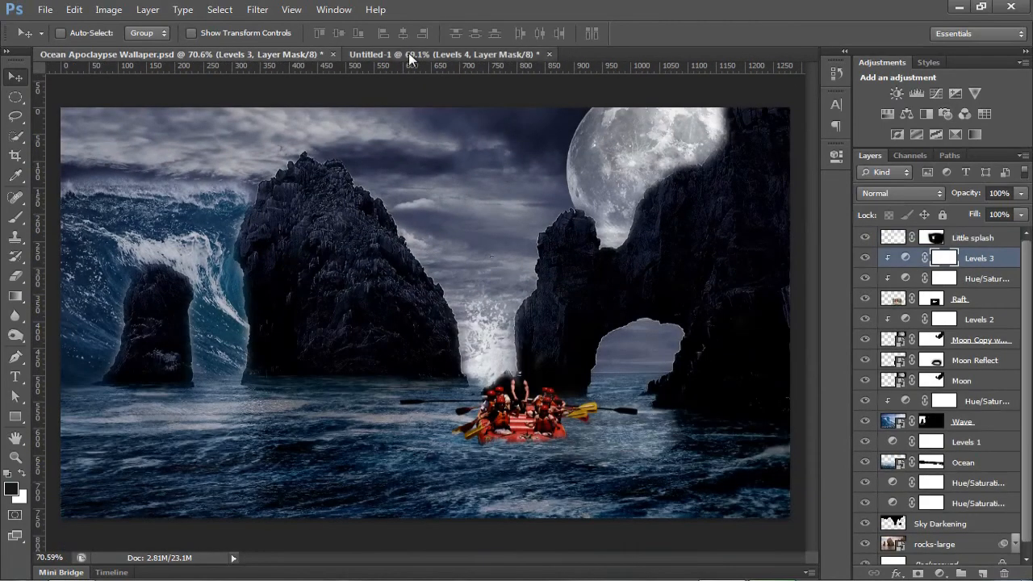
Compare the Untitled-1 composite with the reference Ocean Apoclaypse Wallaper.psd, ending on Untitled-1.
{"action": "left_click", "coordinate": [409, 55]}
{"action": "left_click", "coordinate": [263, 57]}
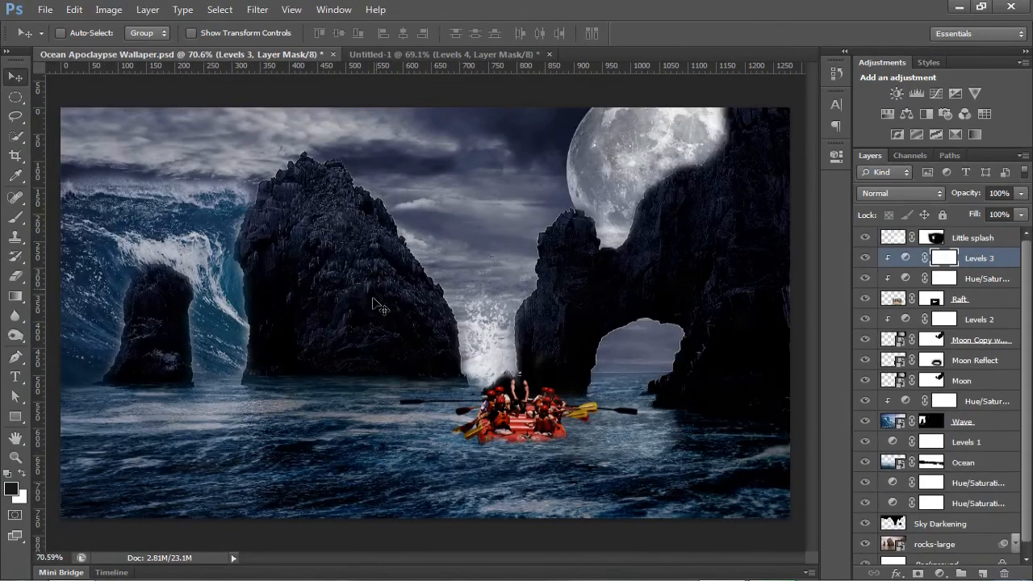
{"action": "left_click", "coordinate": [403, 59]}
{"action": "left_click", "coordinate": [246, 57]}
{"action": "left_click", "coordinate": [432, 55]}
Apply the Sharpen filter twice to the rocks-large layer as smart filters.
{"action": "scroll", "coordinate": [1009, 452], "scroll_direction": "down", "scroll_amount": 3}
{"action": "left_click", "coordinate": [965, 532]}
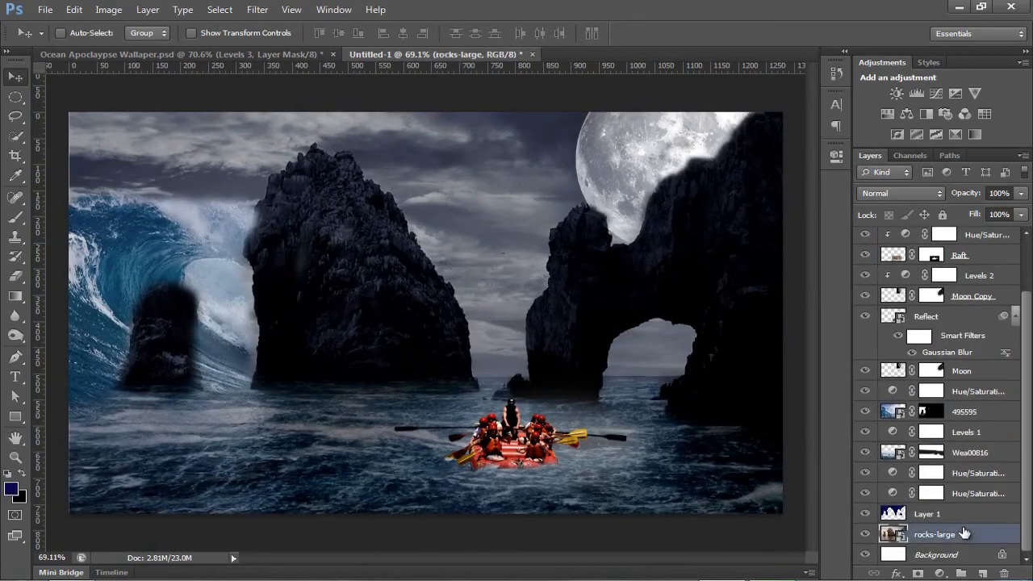
{"action": "left_click", "coordinate": [258, 9]}
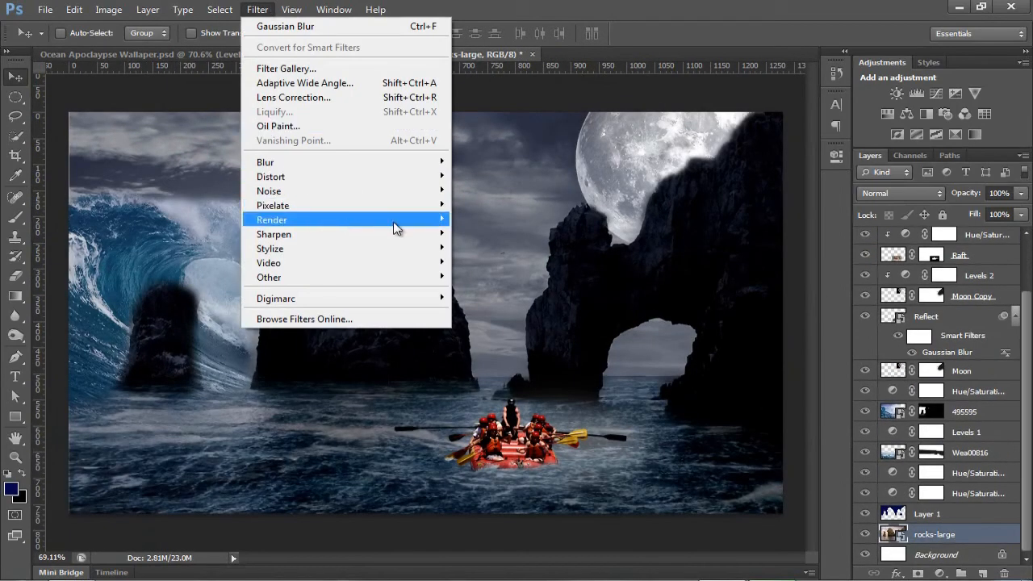
{"action": "mouse_move", "coordinate": [432, 234]}
{"action": "left_click", "coordinate": [484, 234]}
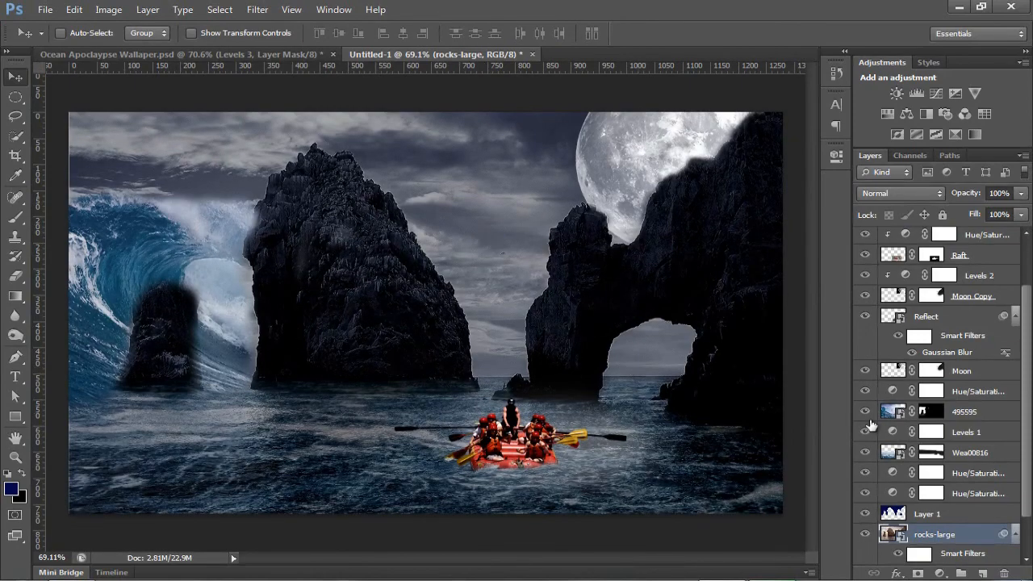
{"action": "scroll", "coordinate": [872, 427], "scroll_direction": "down", "scroll_amount": 2}
{"action": "scroll", "coordinate": [453, 439], "scroll_direction": "down", "scroll_amount": 2}
{"action": "scroll", "coordinate": [456, 446], "scroll_direction": "up", "scroll_amount": 2}
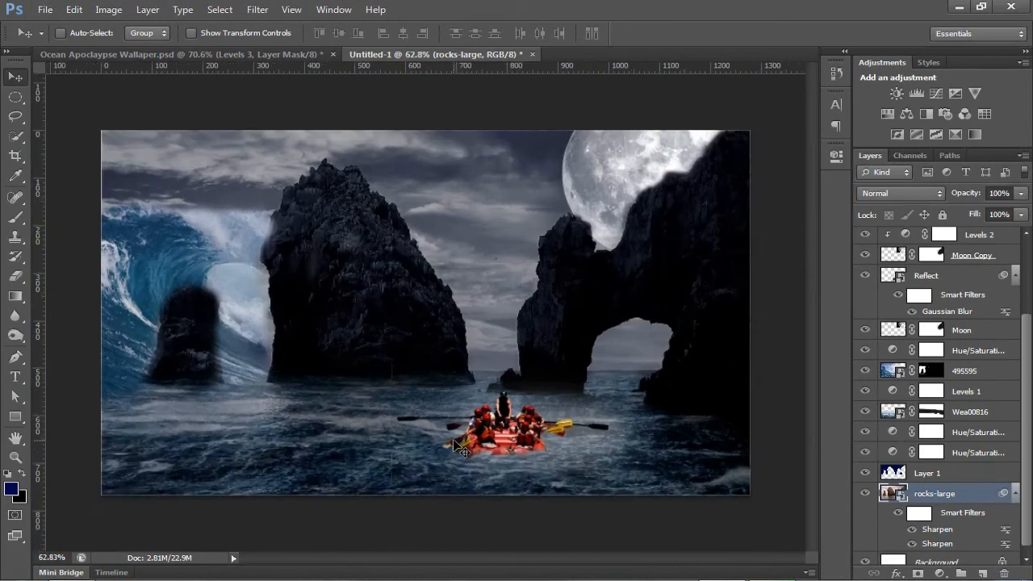
{"action": "scroll", "coordinate": [462, 449], "scroll_direction": "down", "scroll_amount": 1}
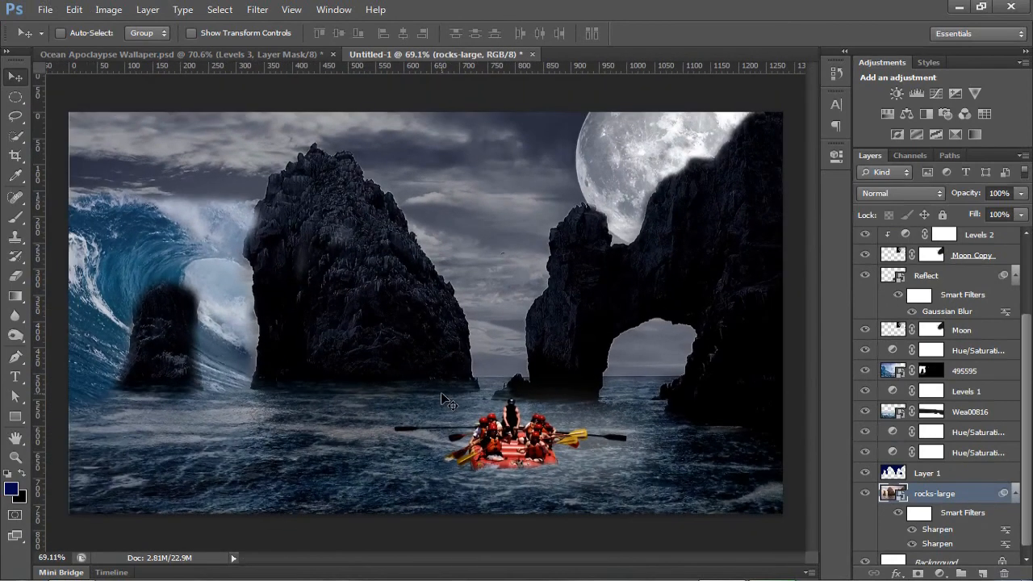